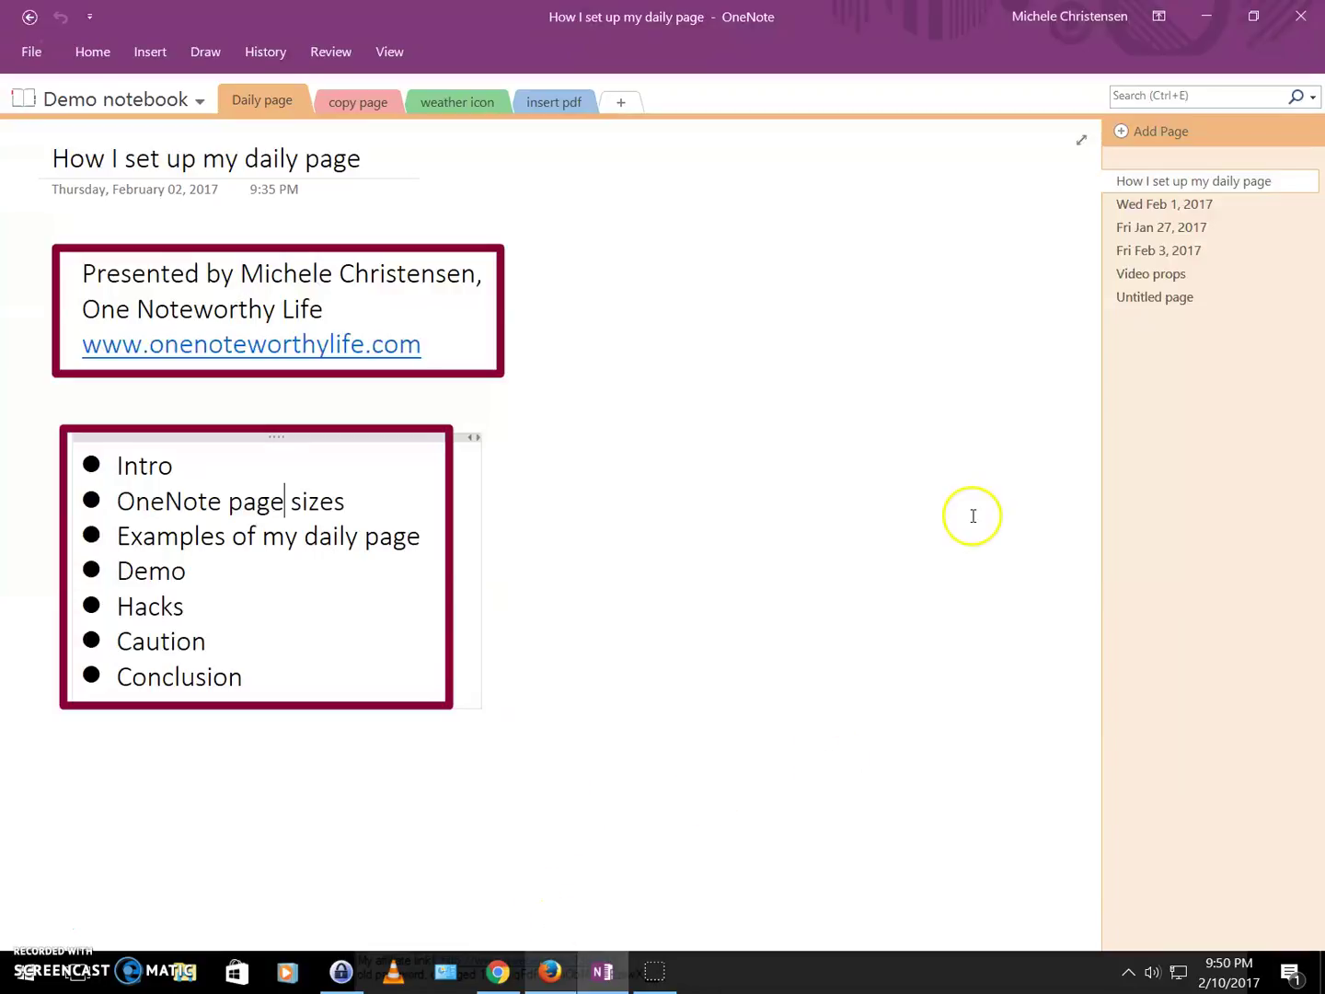
Look at the Wed Feb 1, 2017 example page, then open the Fri Jan 27, 2017 daily page.
left_click(1186, 204)
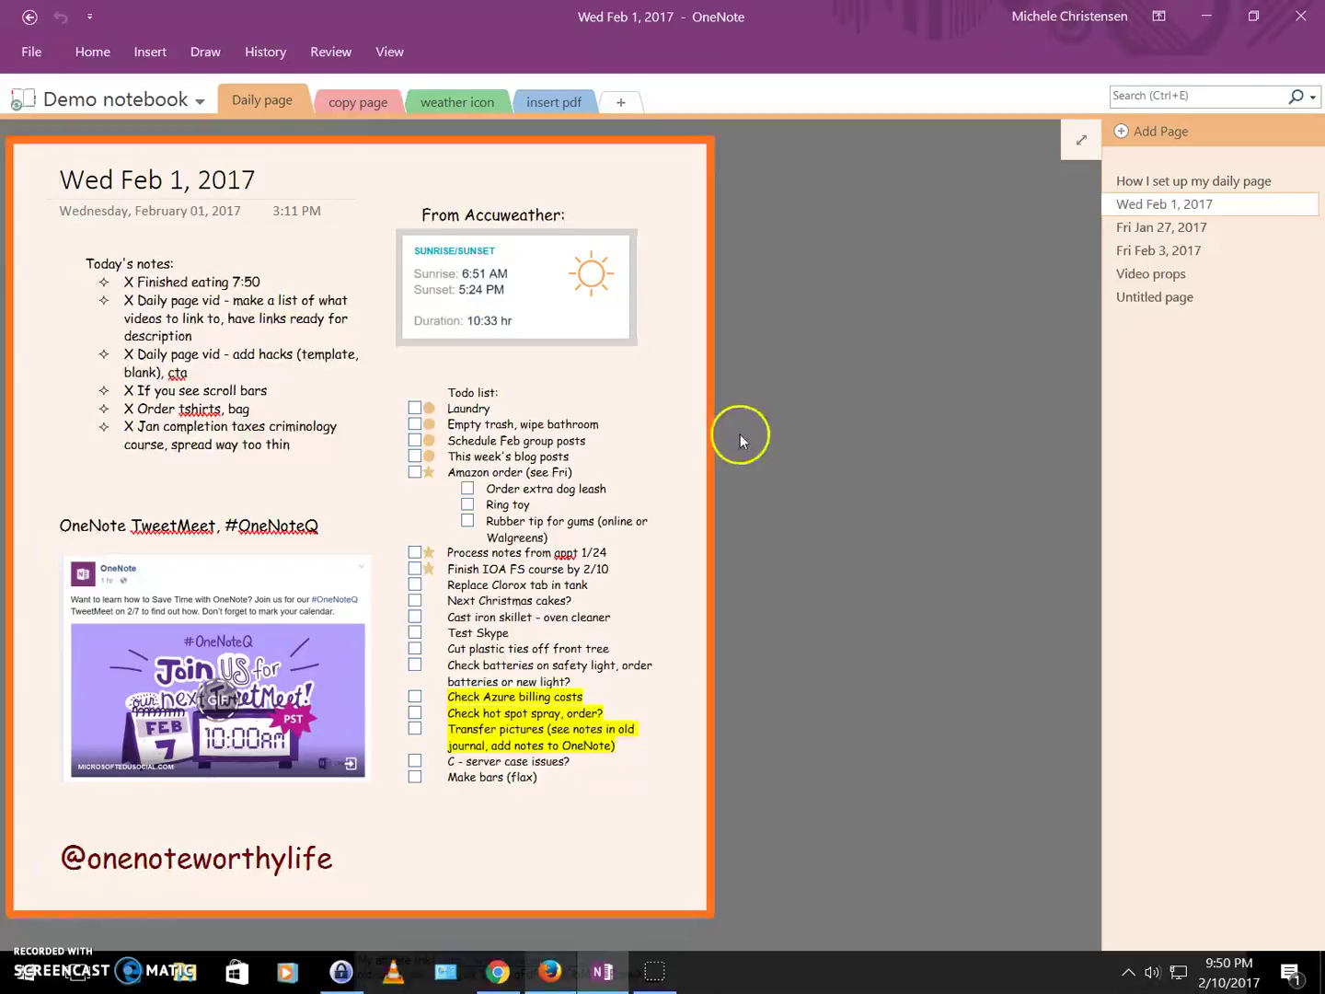
left_click(1164, 231)
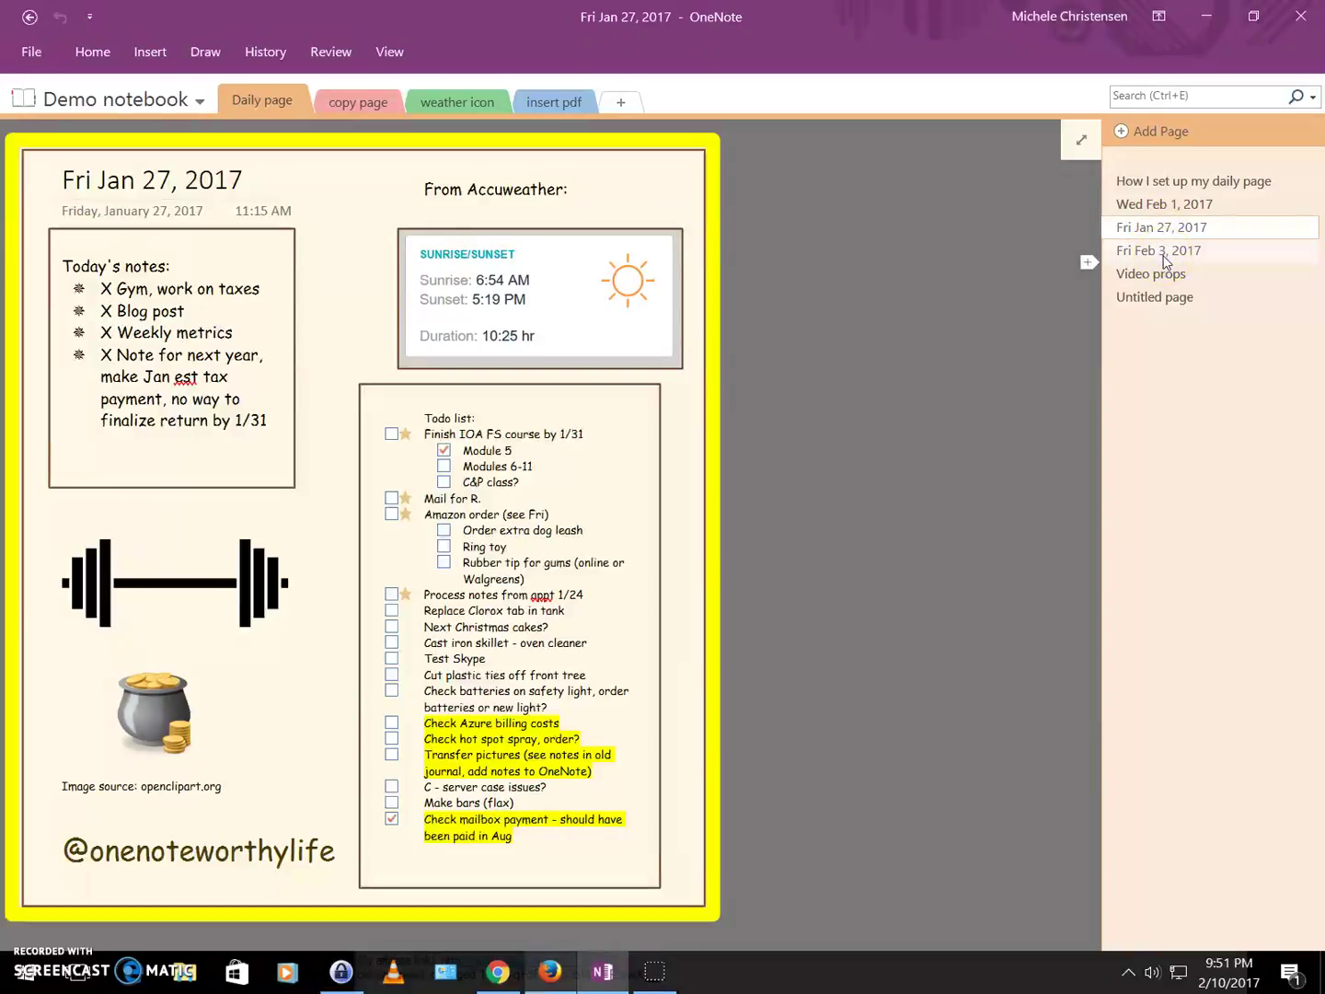
Open the Fri Feb 3, 2017 example page with its photos, weather snippet and highlighted to-do list.
left_click(1162, 261)
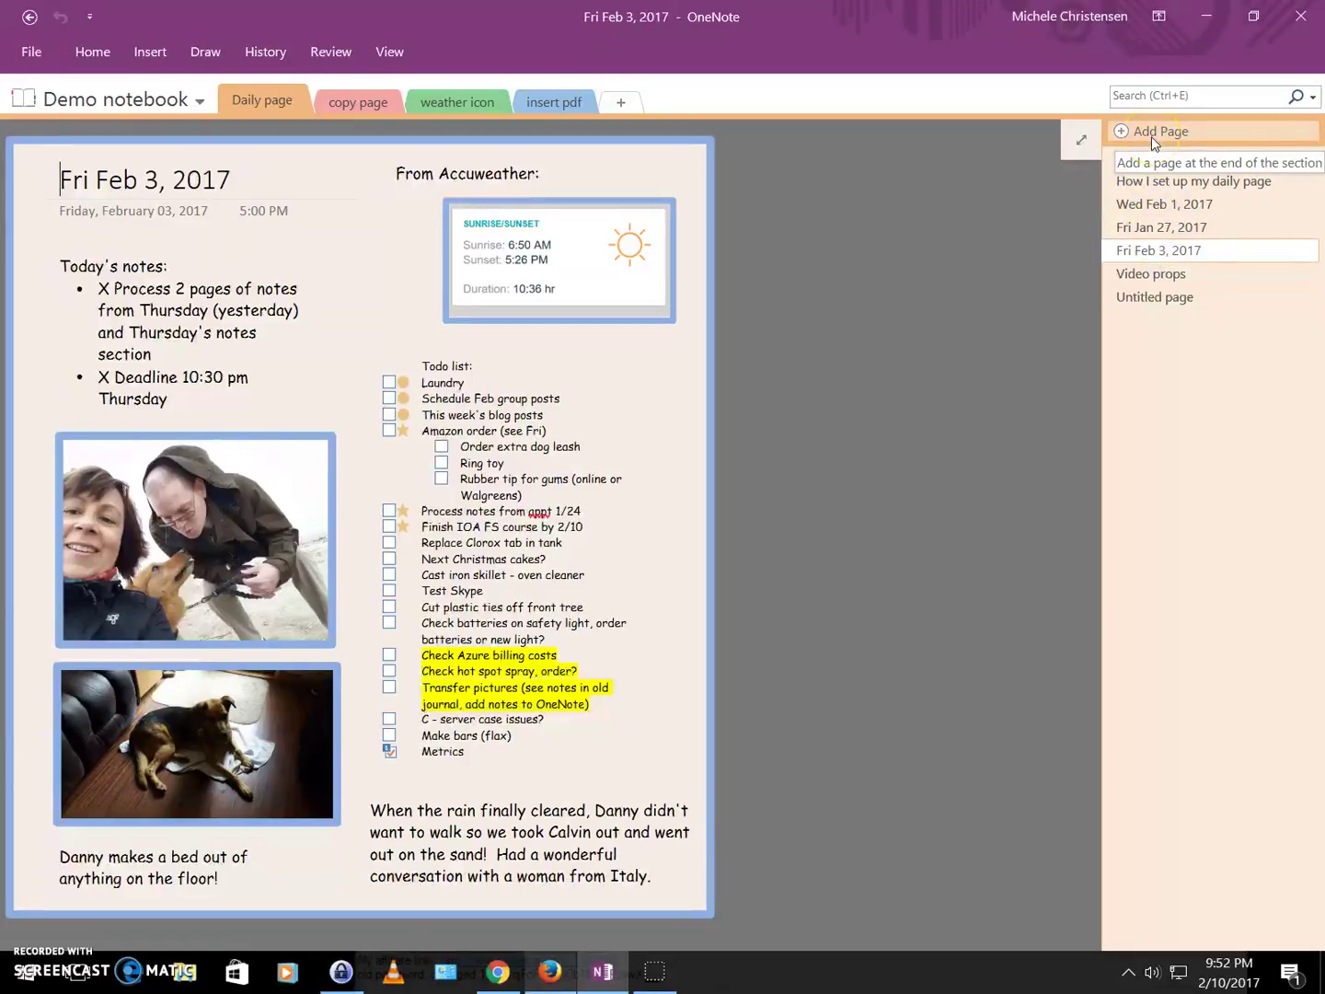
Open the blank untitled page and set its page colour to pale yellow.
left_click(1165, 299)
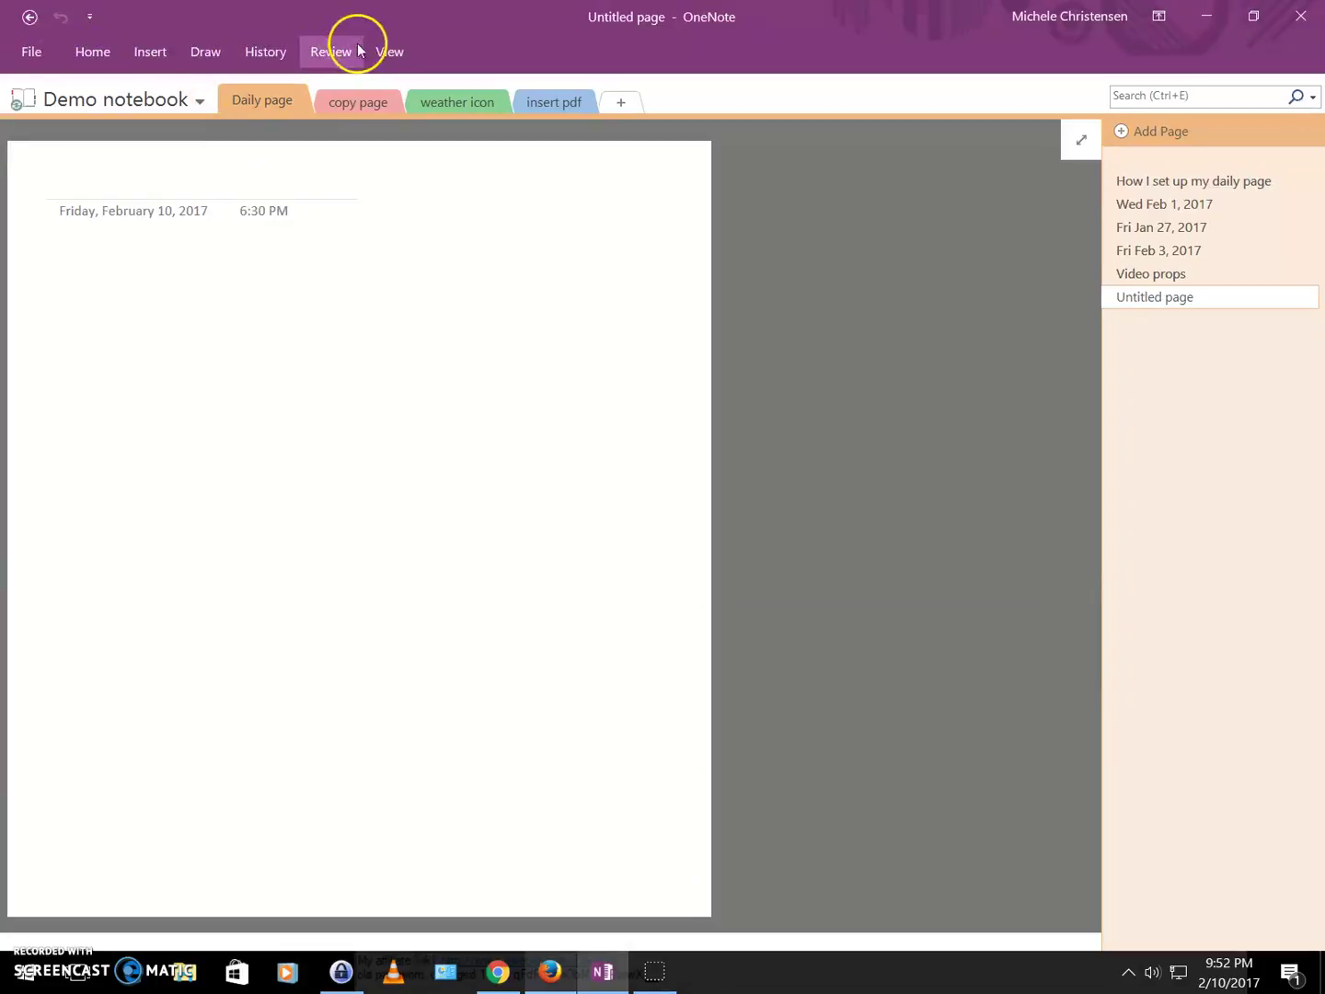
left_click(388, 50)
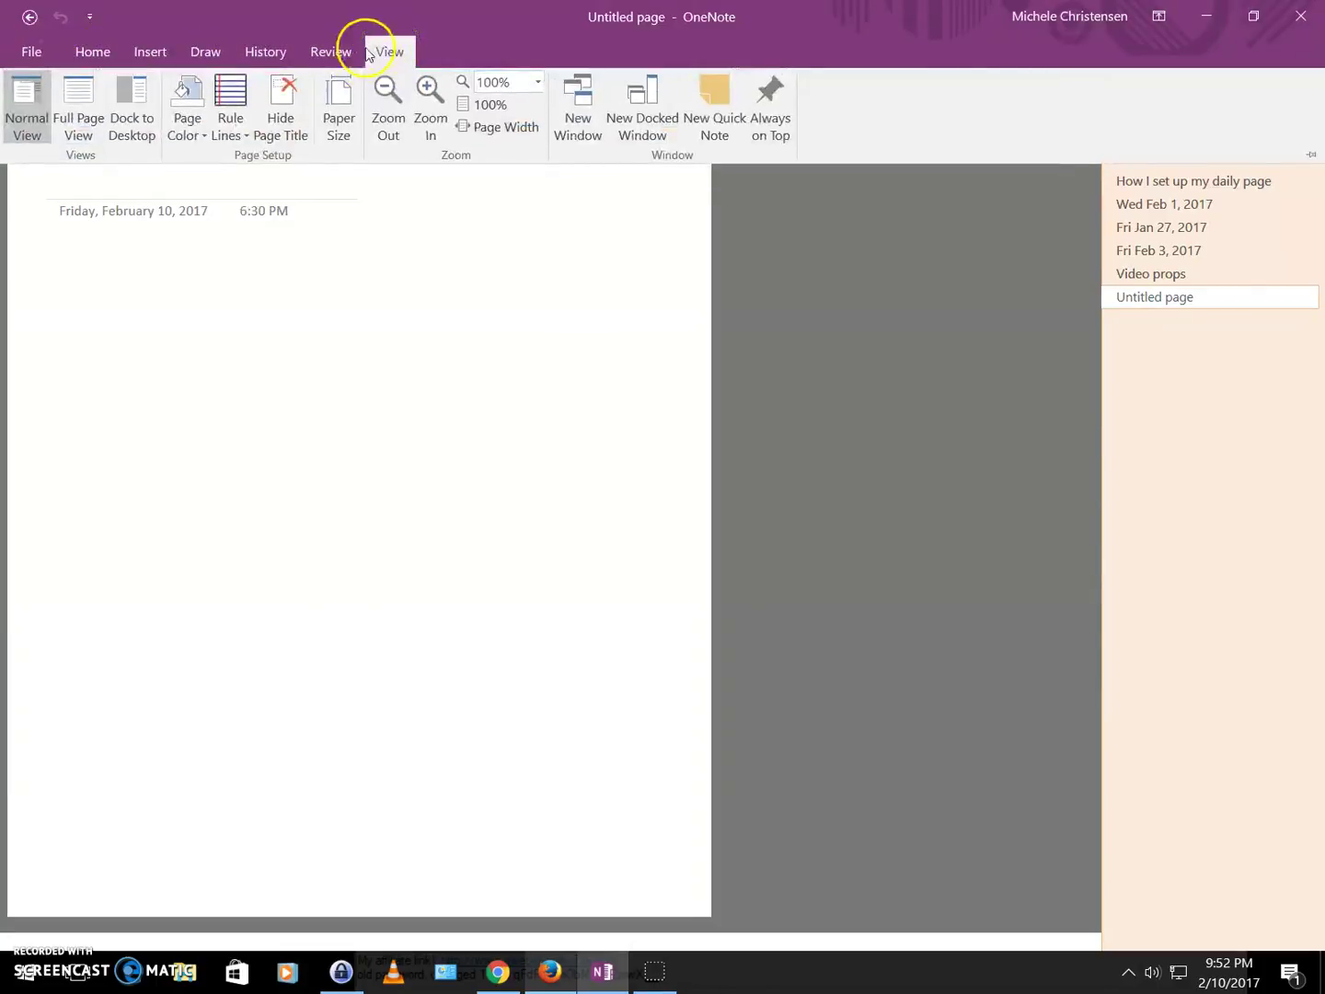
left_click(195, 113)
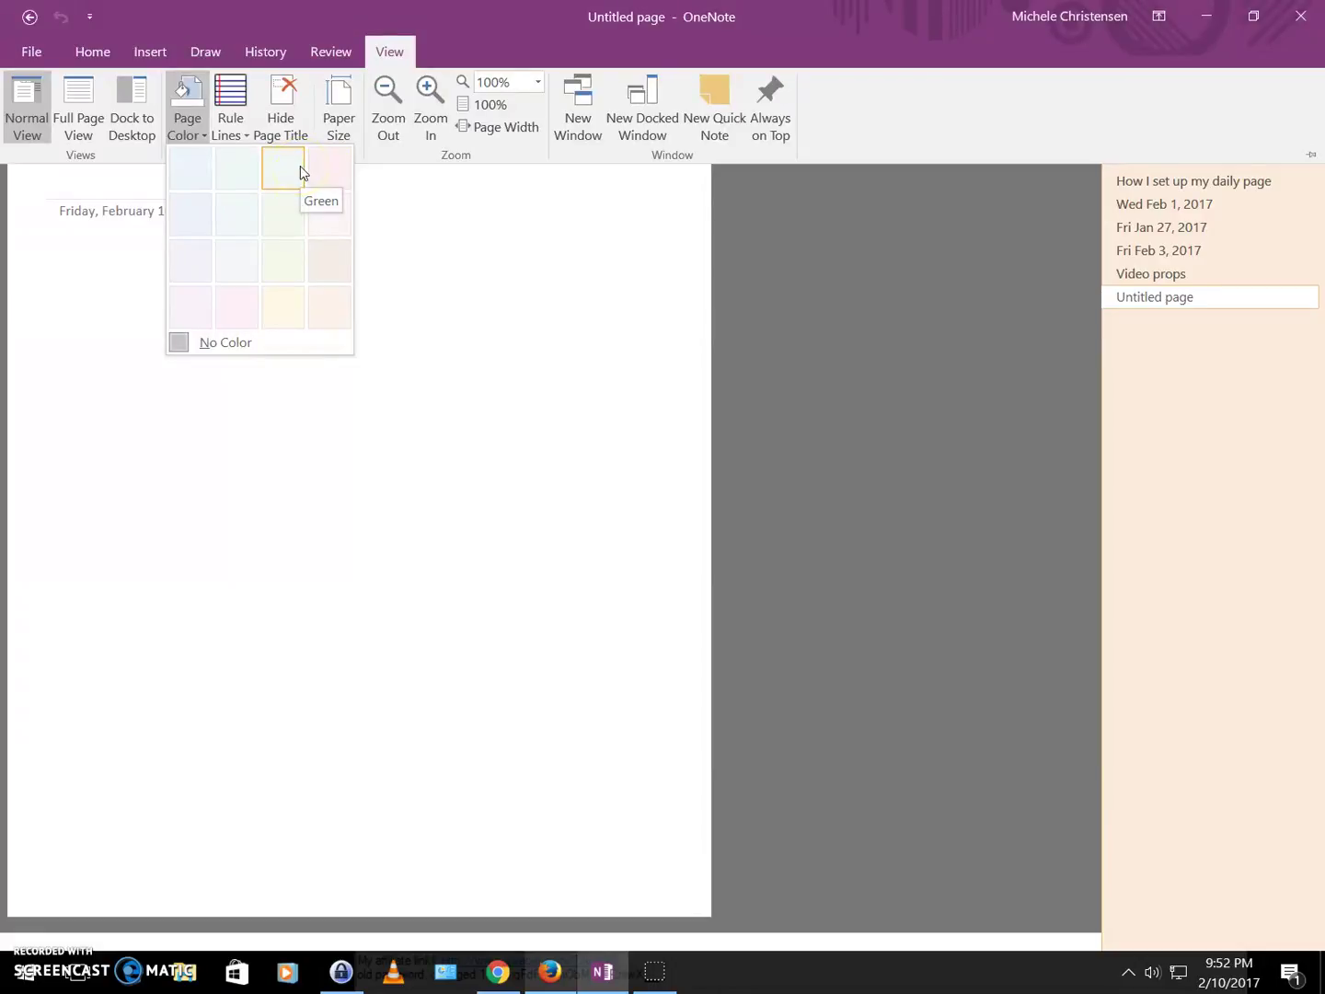
left_click(293, 261)
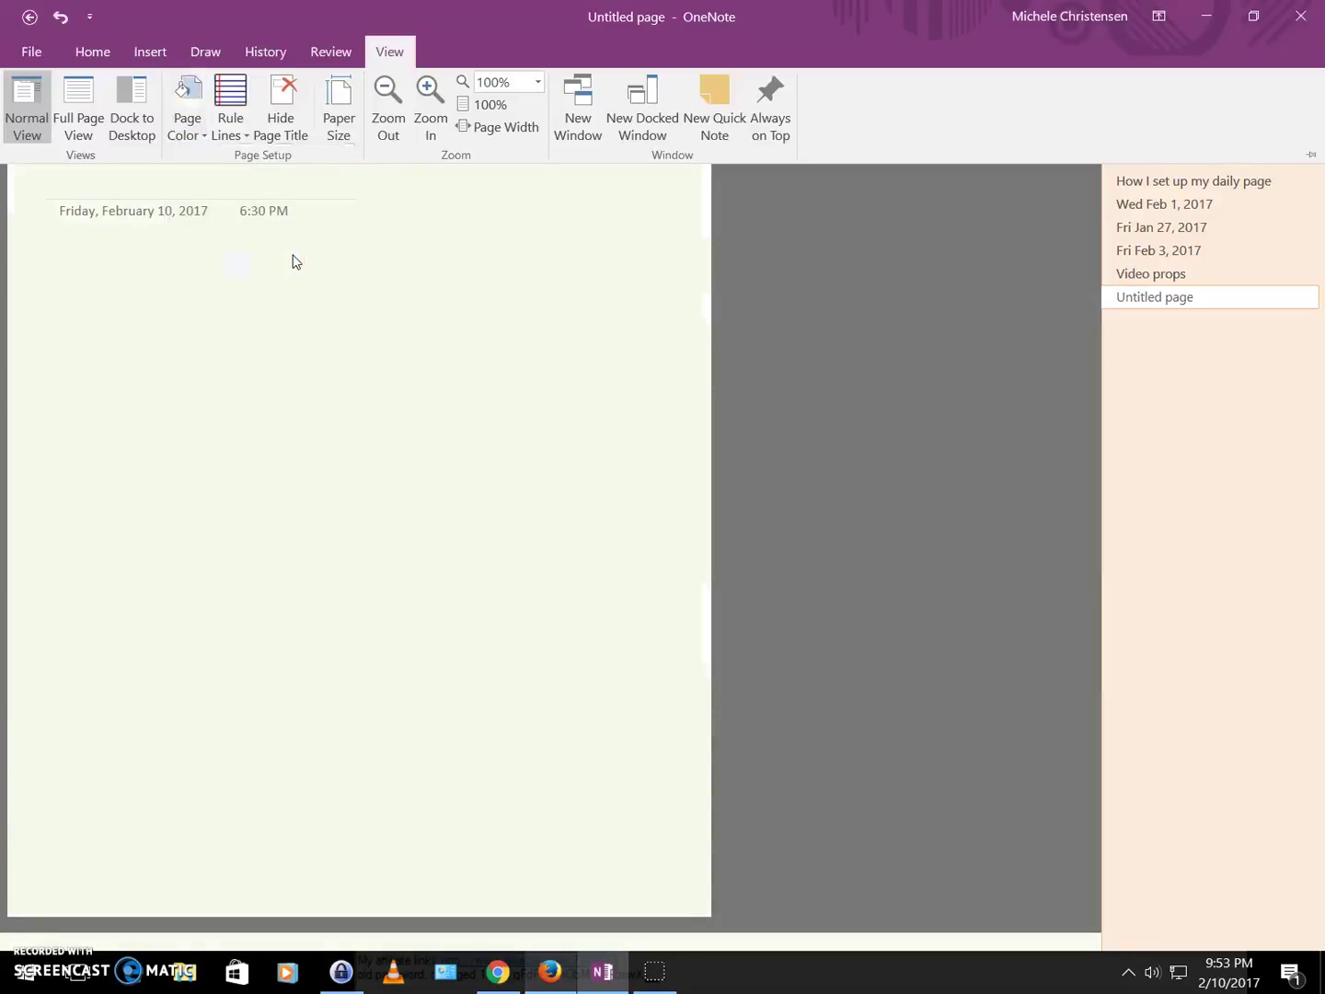
left_click(925, 358)
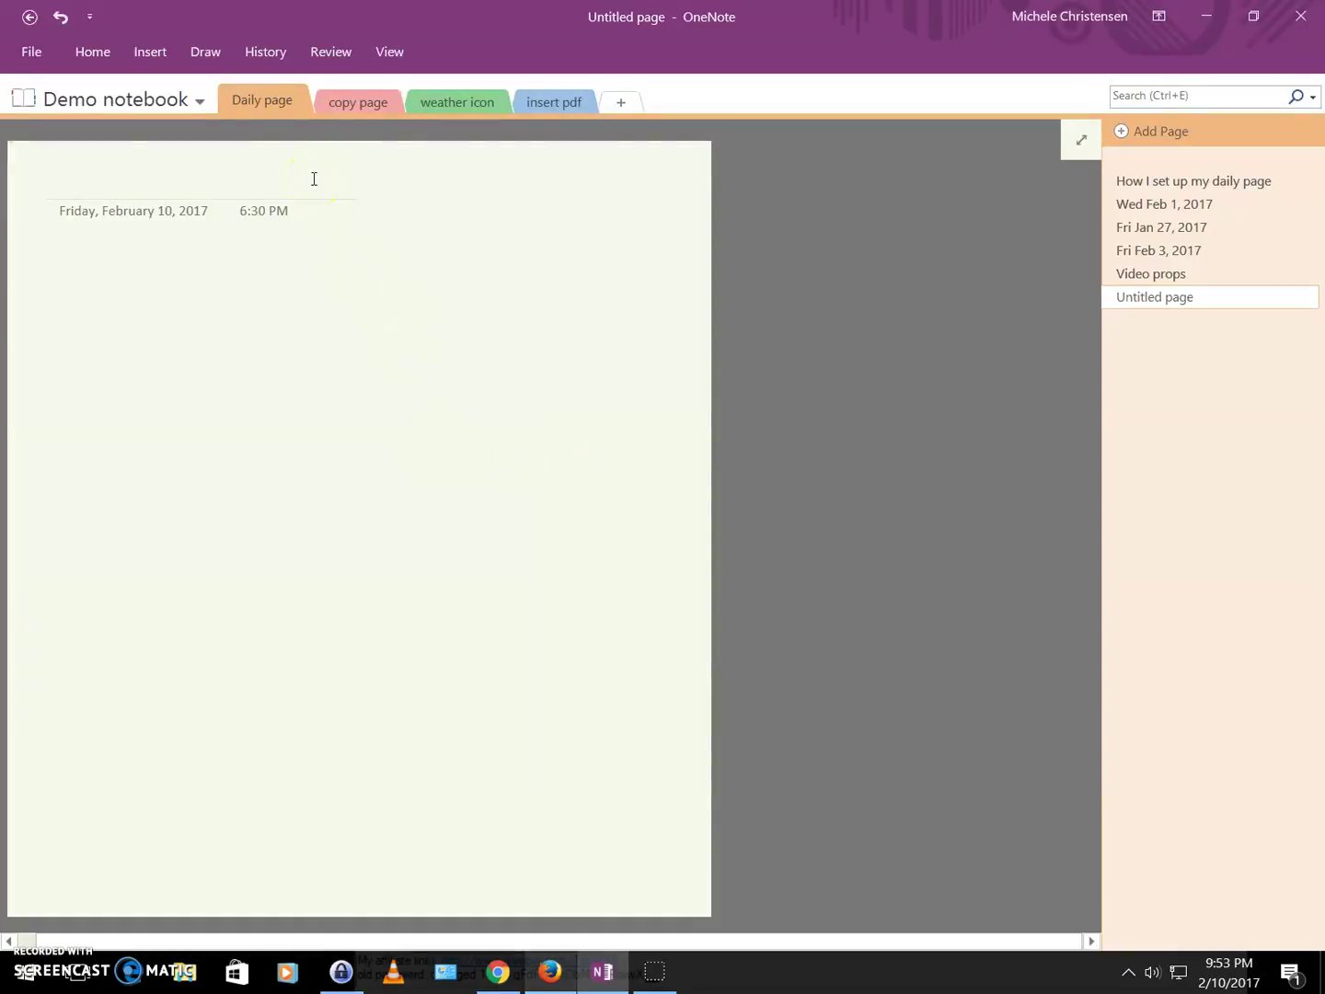
Set the pen to a thicker Dark Green line and choose the Rectangle shape.
left_click(203, 57)
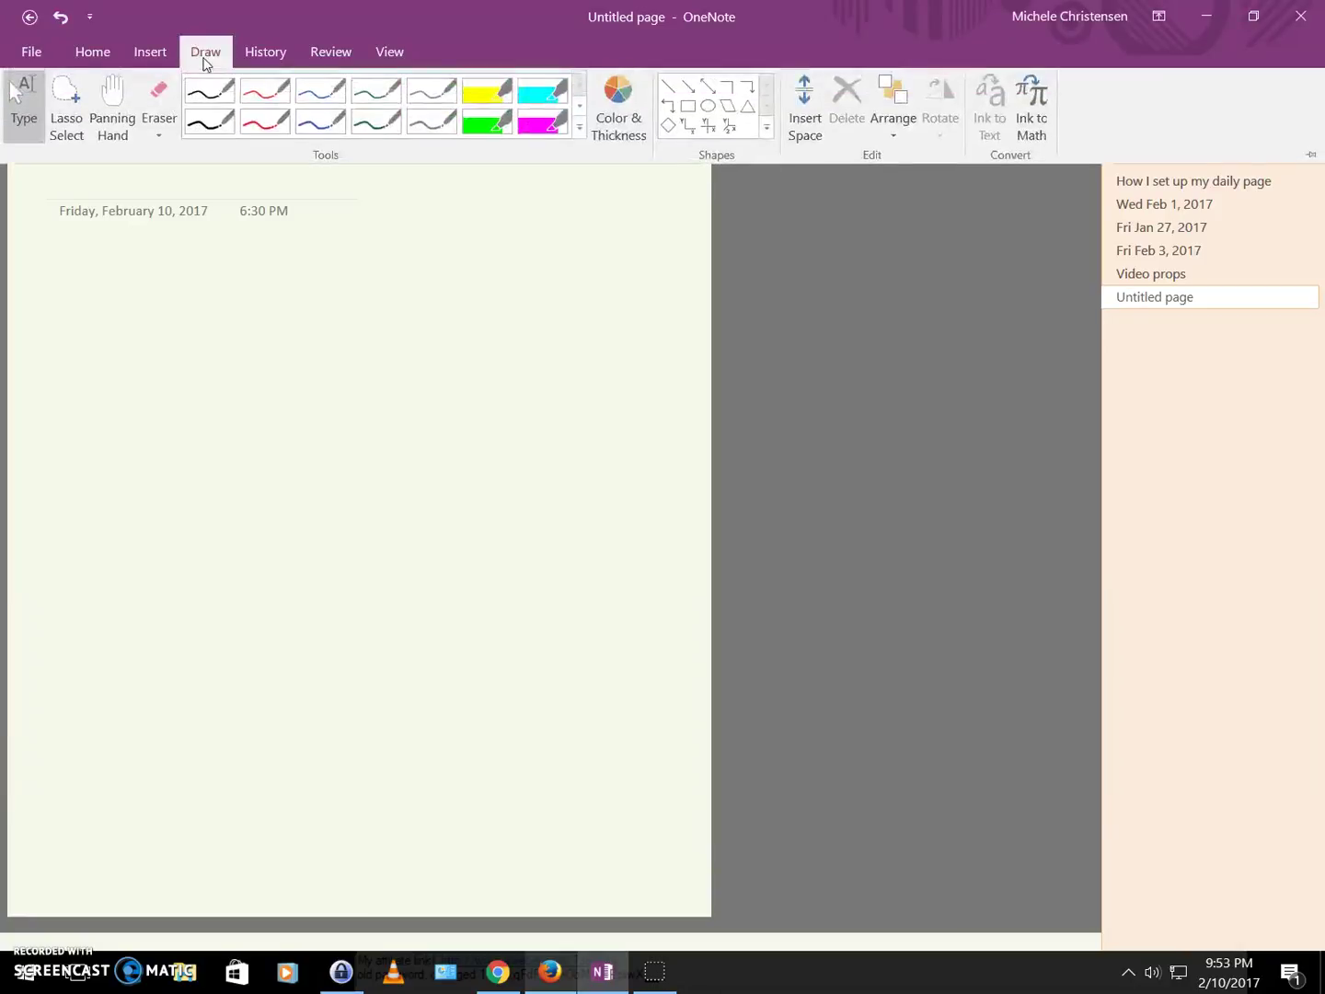
left_click(624, 114)
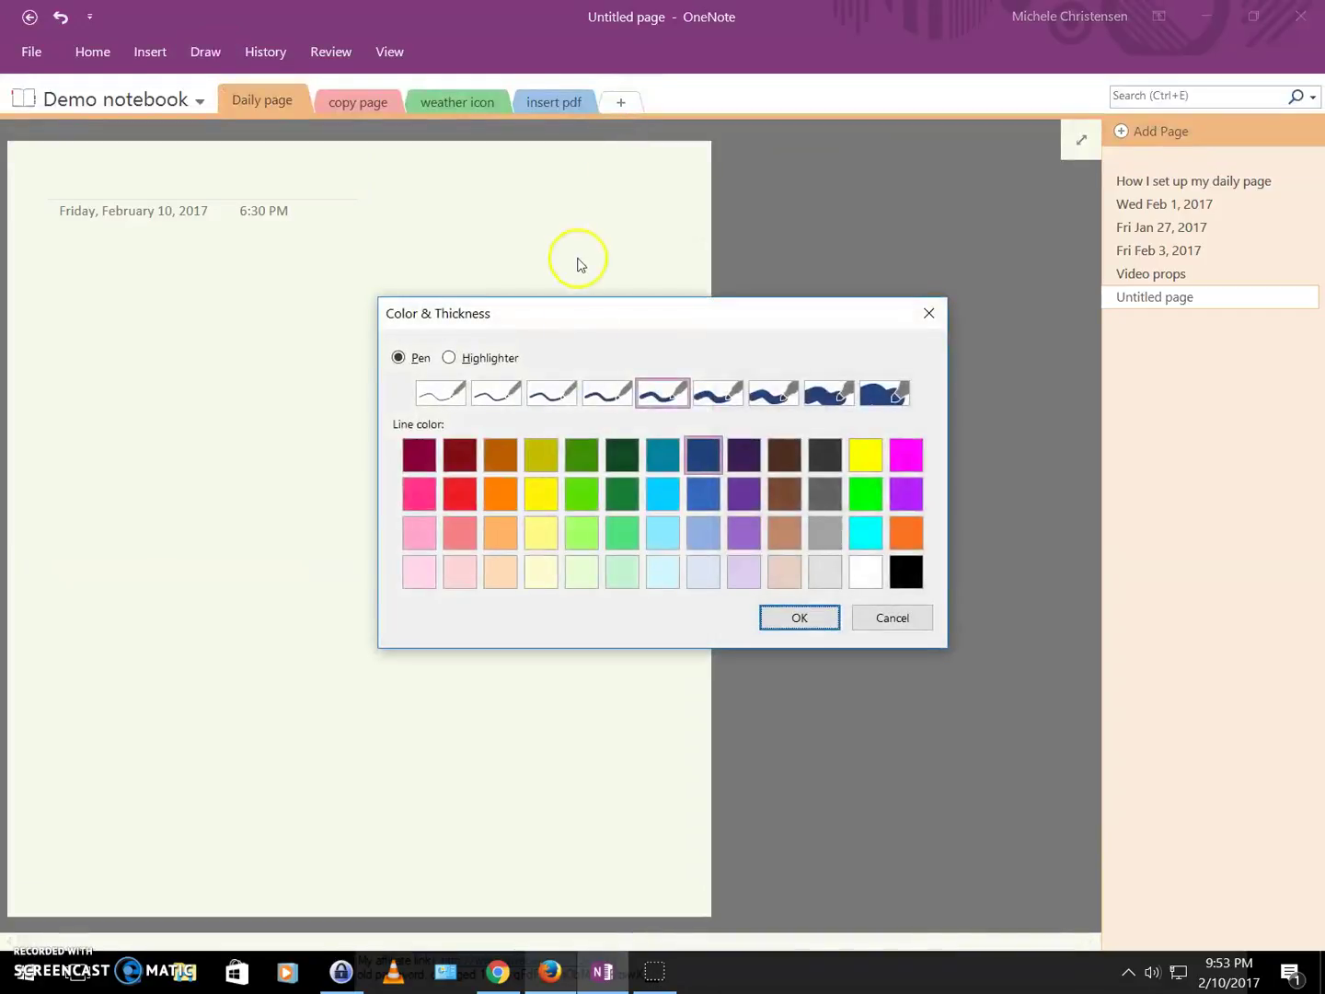
left_click(578, 444)
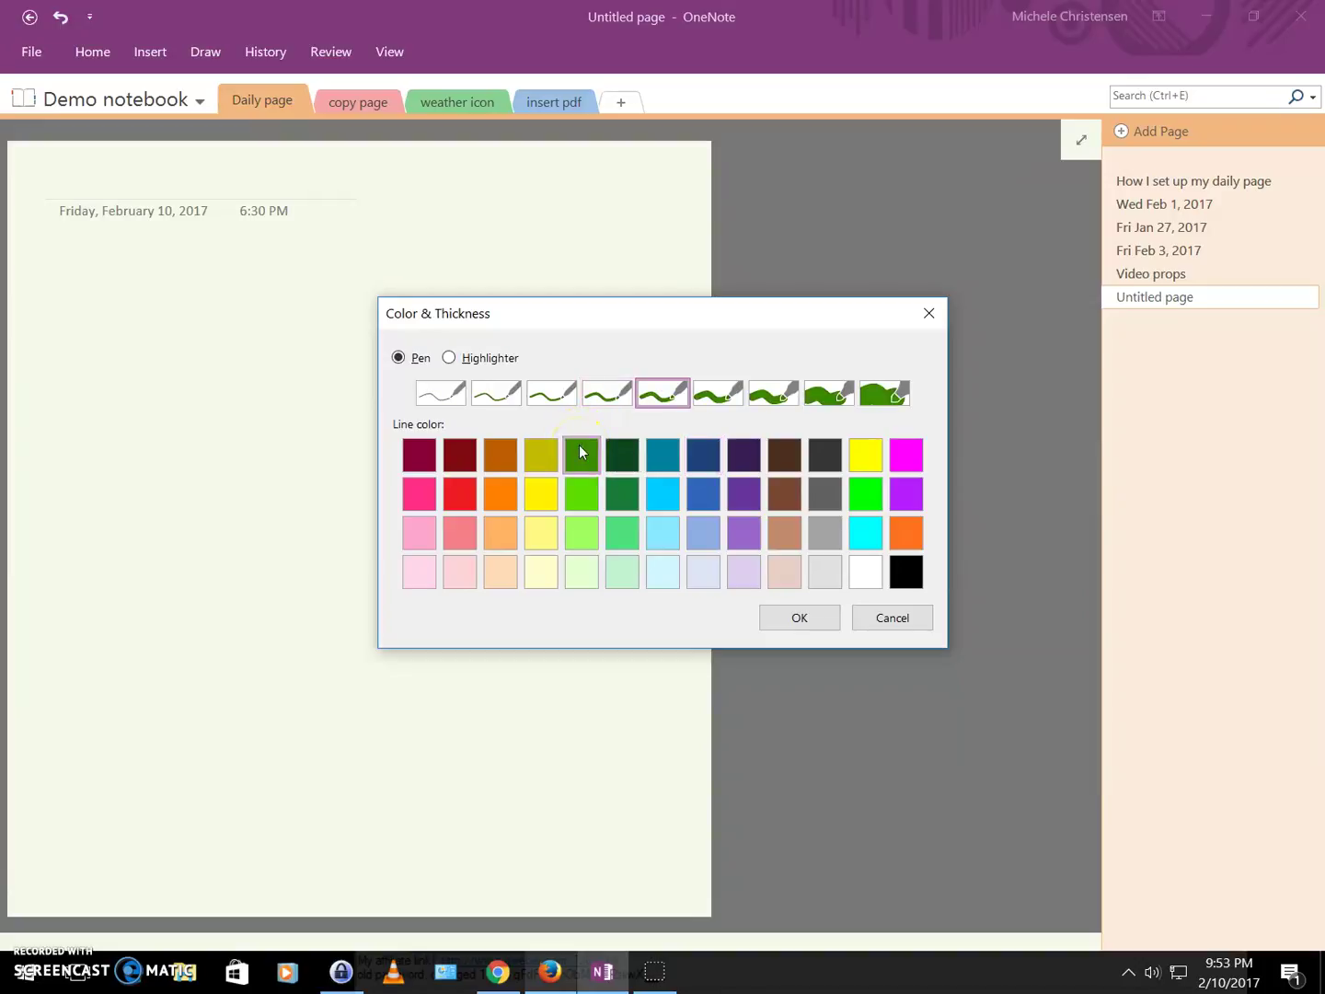
left_click(782, 393)
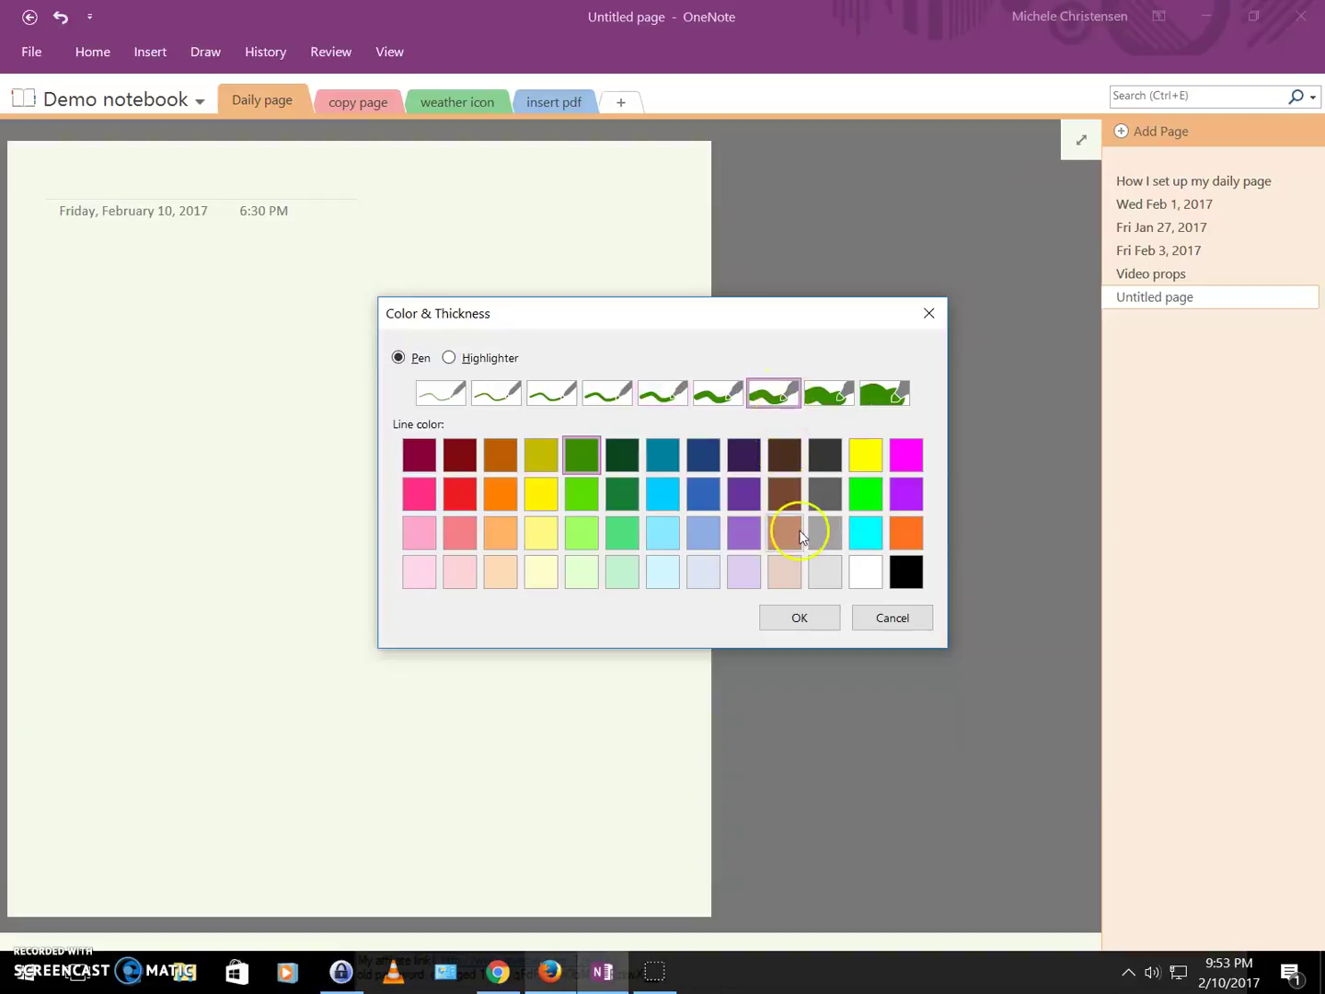
left_click(800, 617)
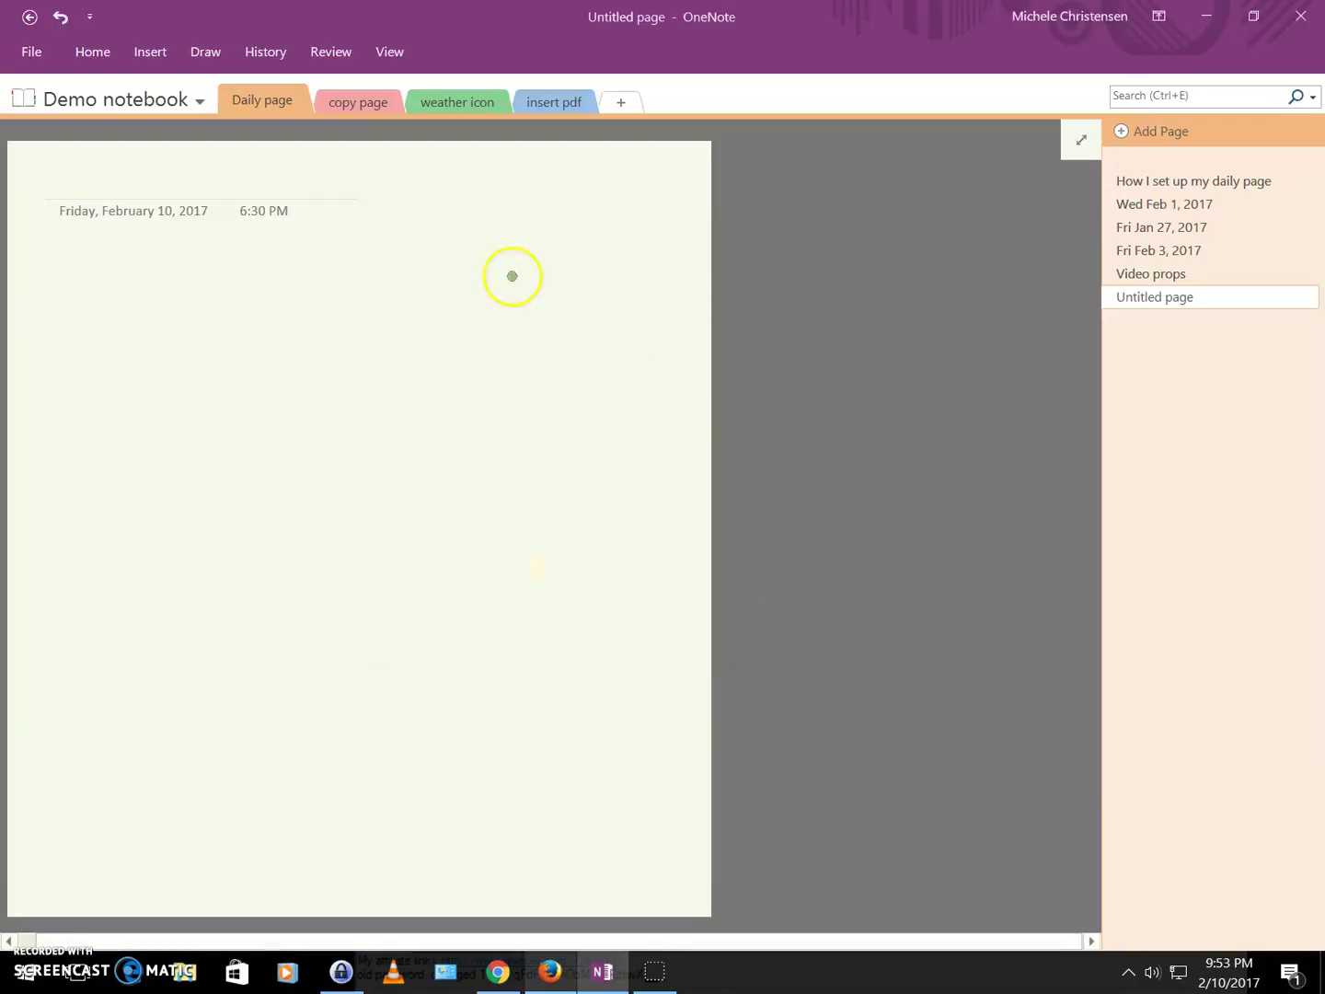
left_click(206, 54)
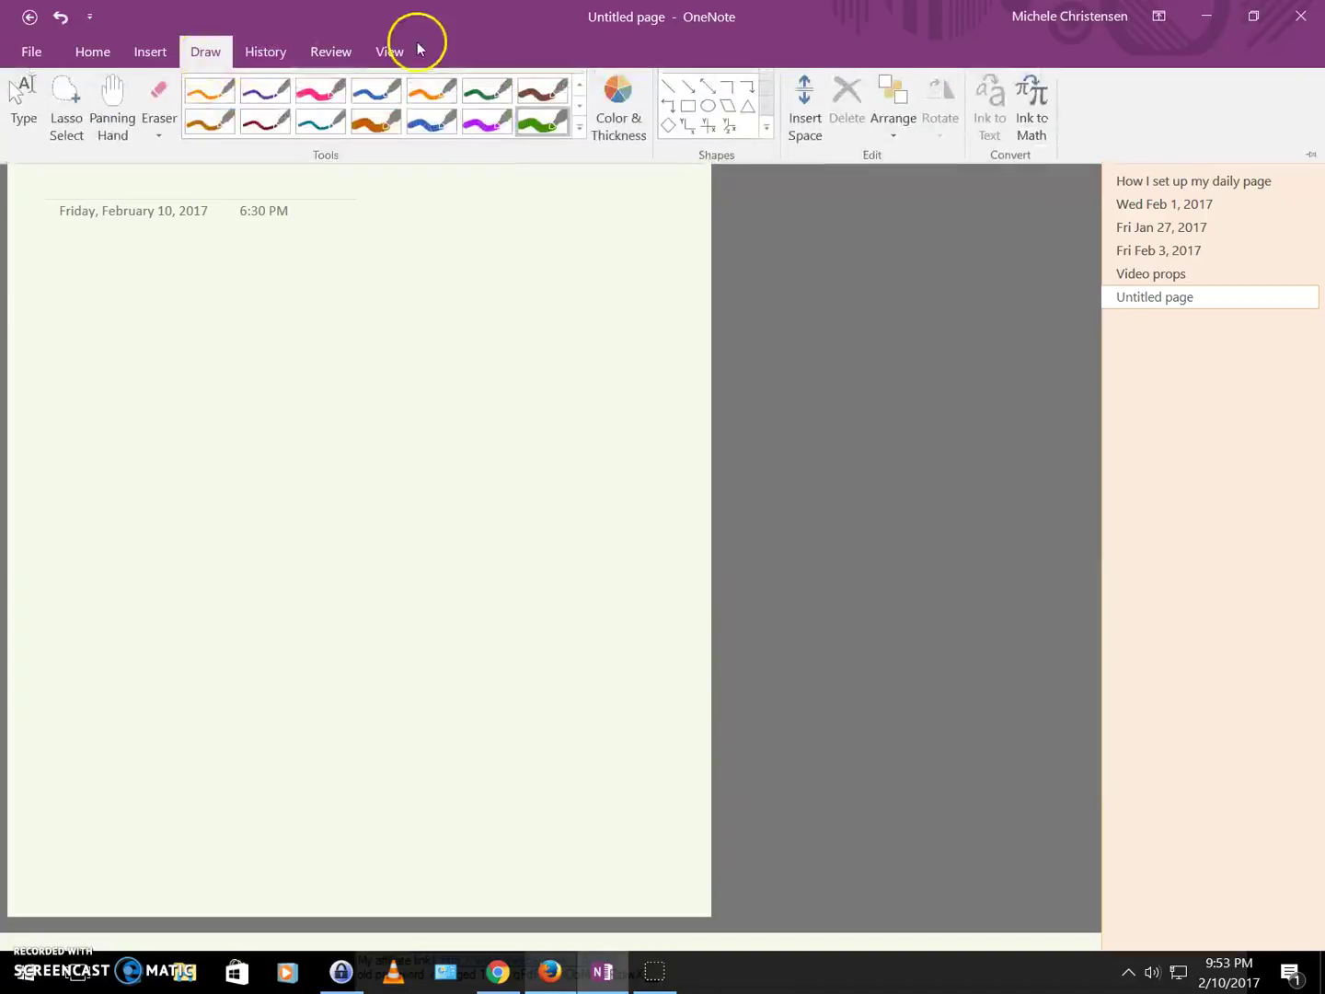
left_click(690, 107)
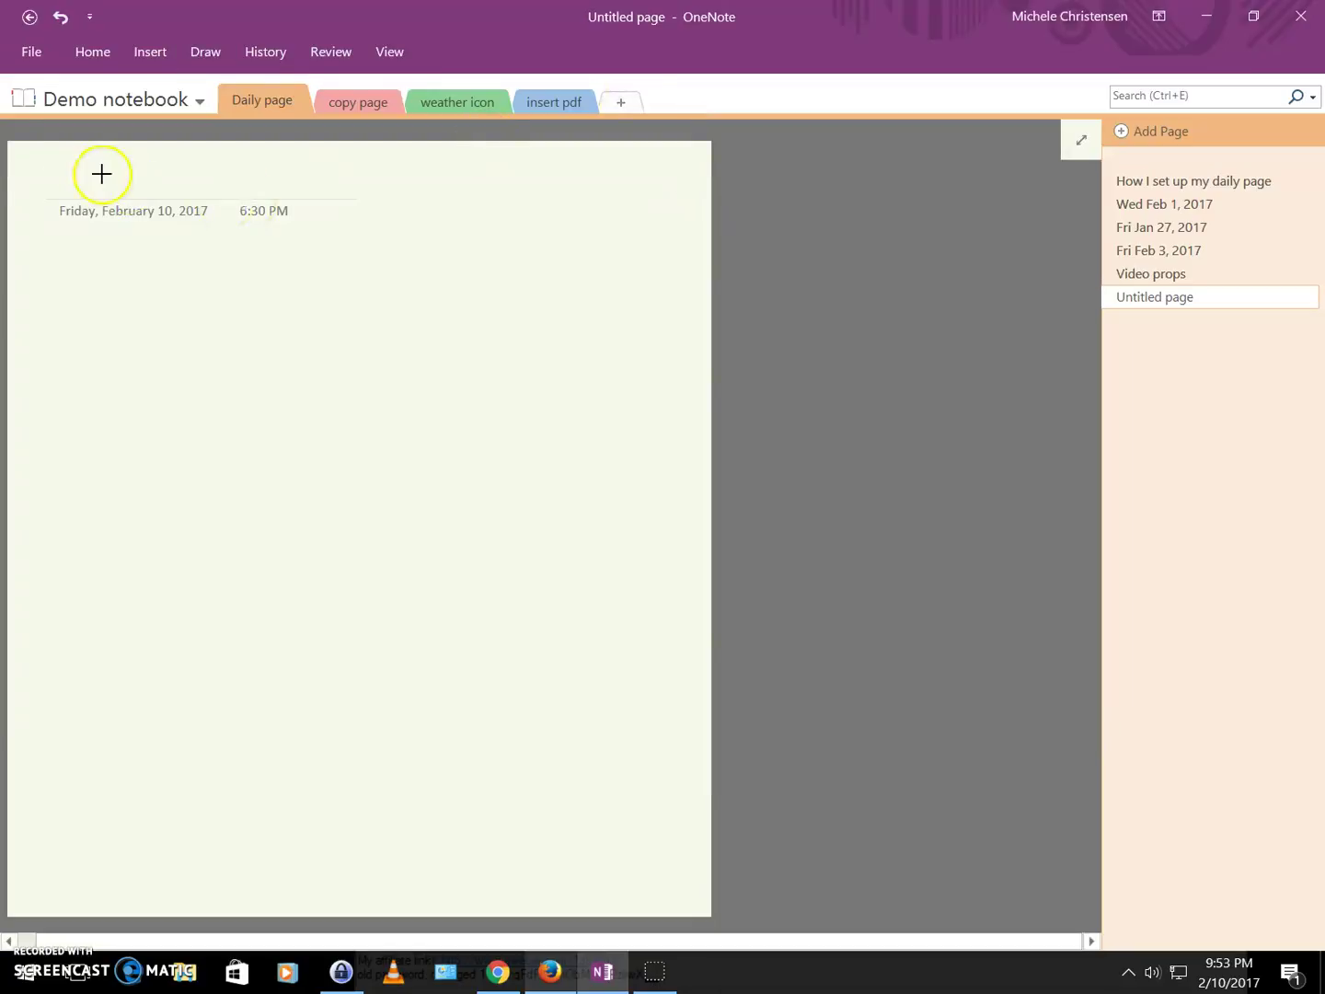
Draw a dark green rectangle and stretch its edges out to all four page borders.
mouse_move(57, 161)
left_mouse_down()
mouse_move(15, 207)
mouse_move(92, 352)
mouse_move(287, 434)
mouse_move(434, 539)
mouse_move(435, 689)
mouse_move(574, 852)
mouse_move(608, 866)
left_mouse_up()
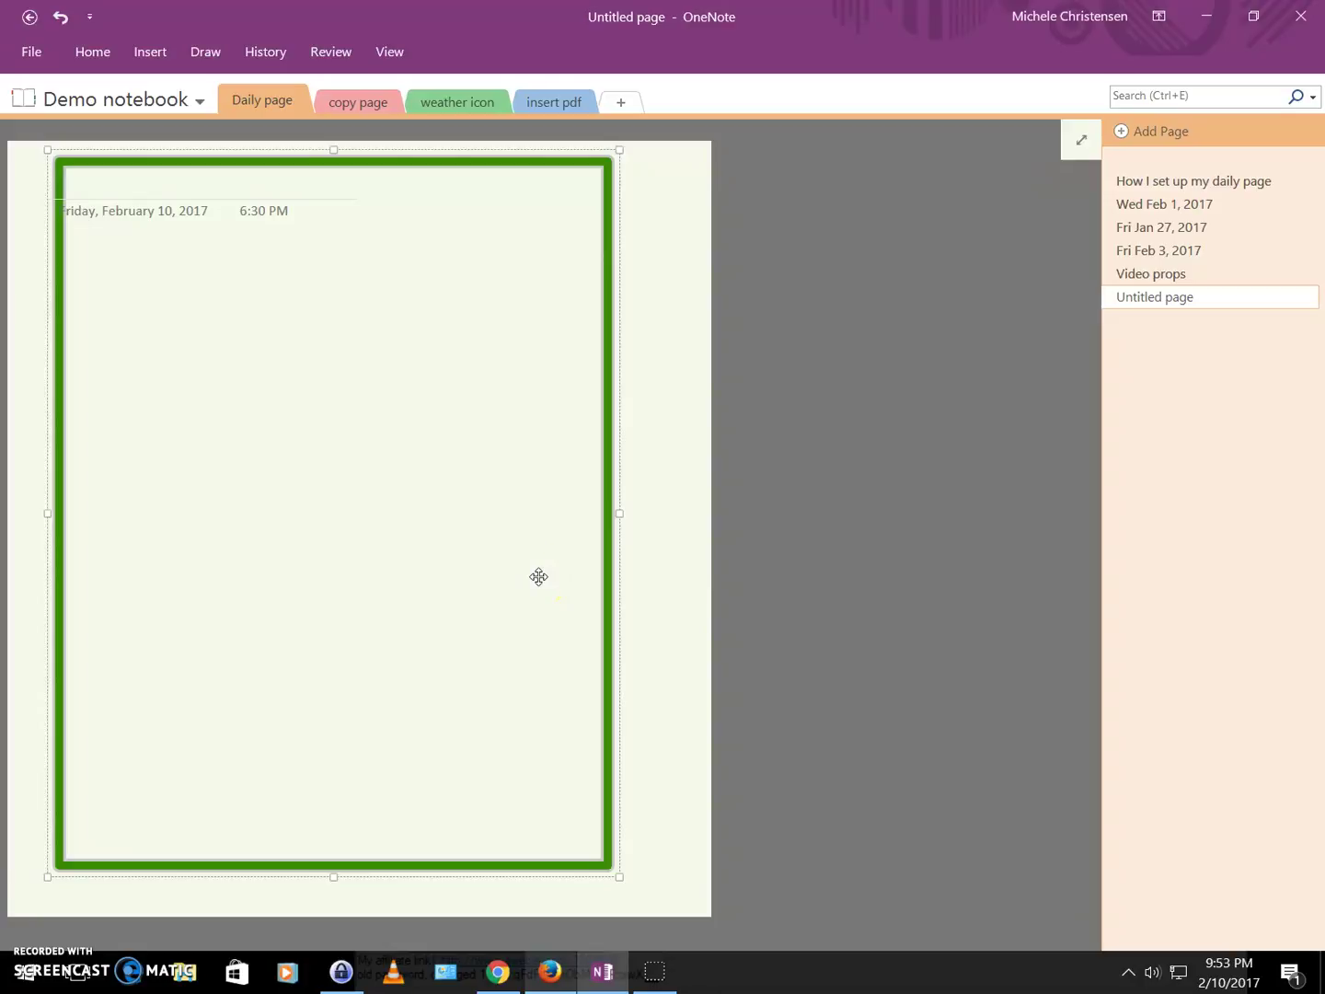
key("Escape")
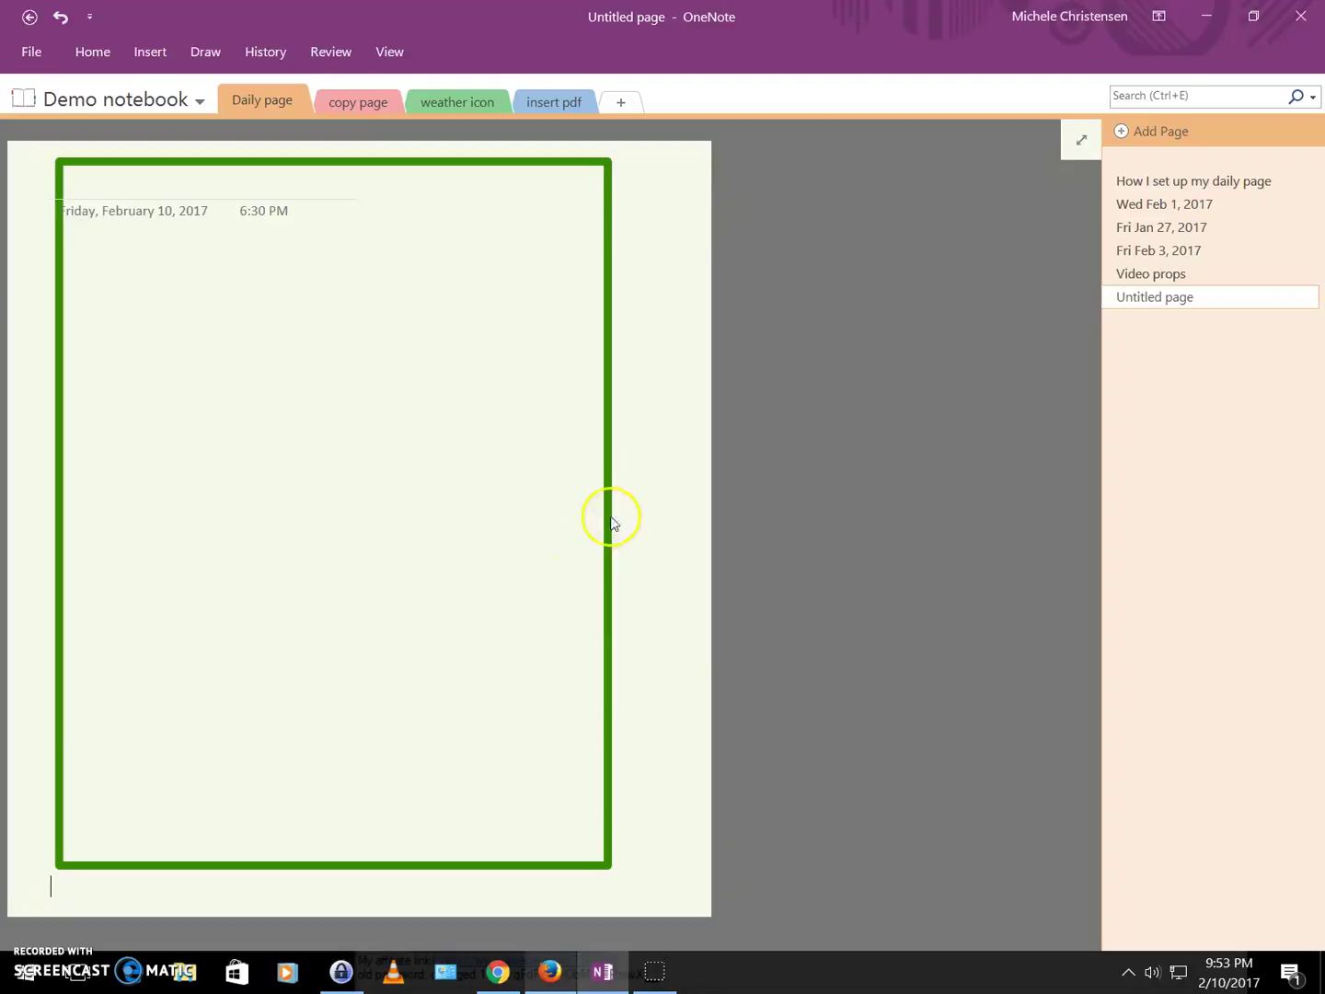
left_click(609, 521)
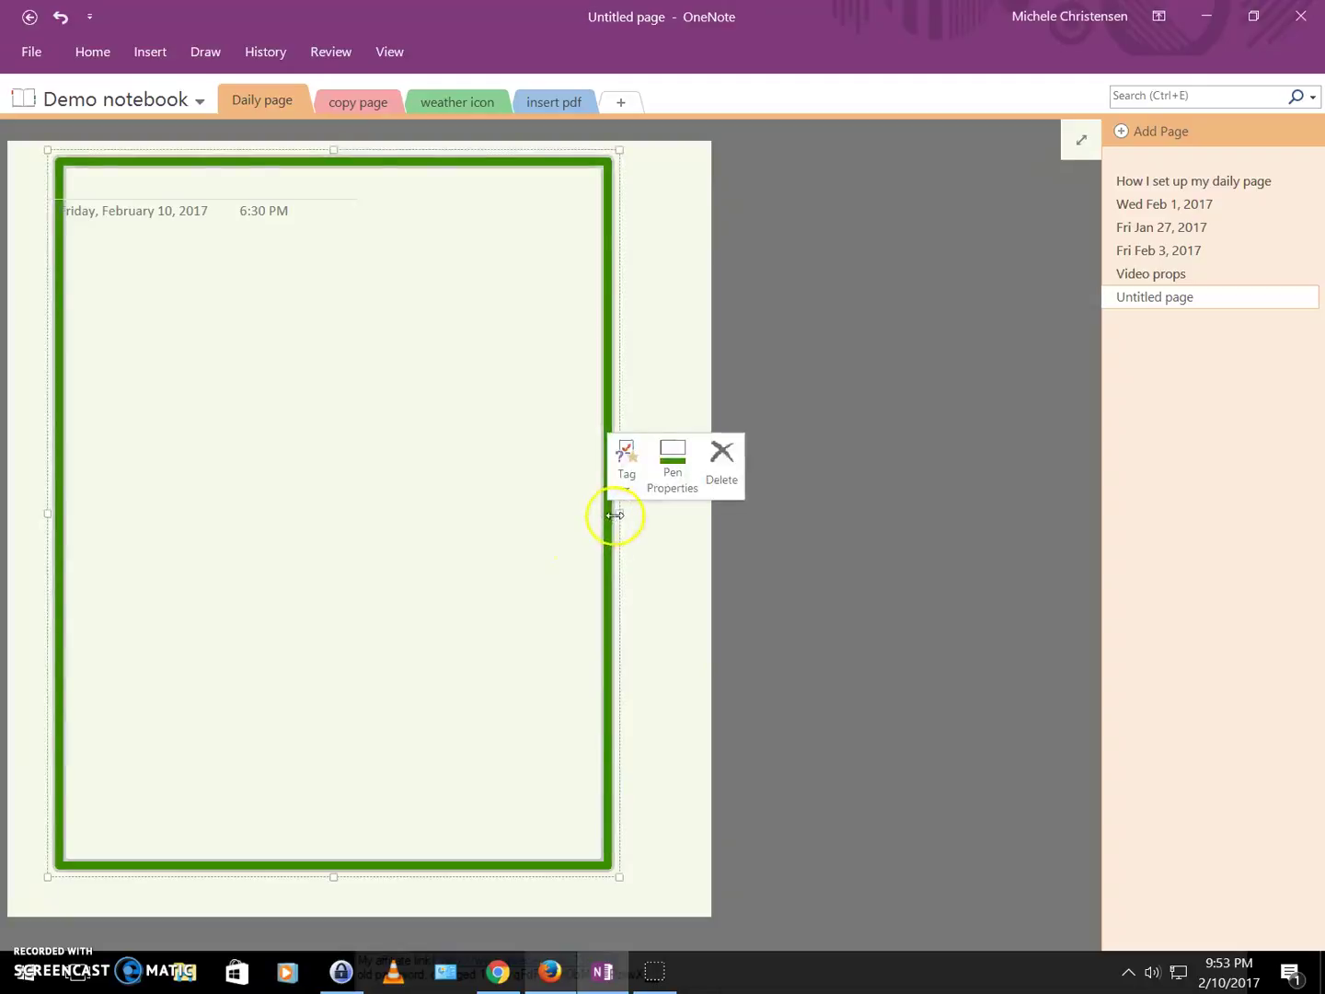
left_click_drag(615, 515, 718, 504)
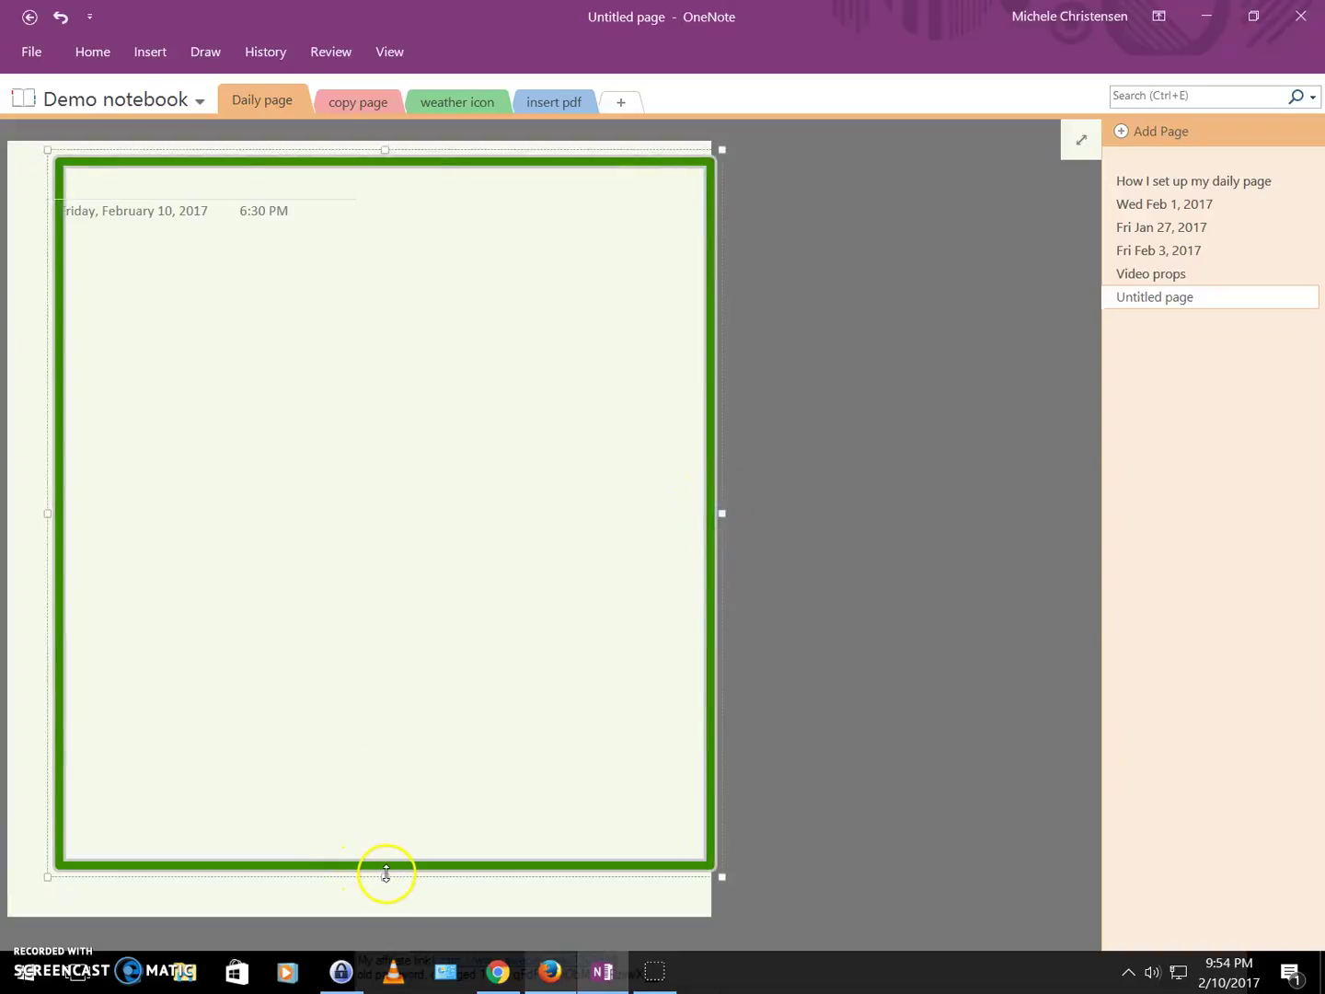
left_click_drag(385, 876, 384, 910)
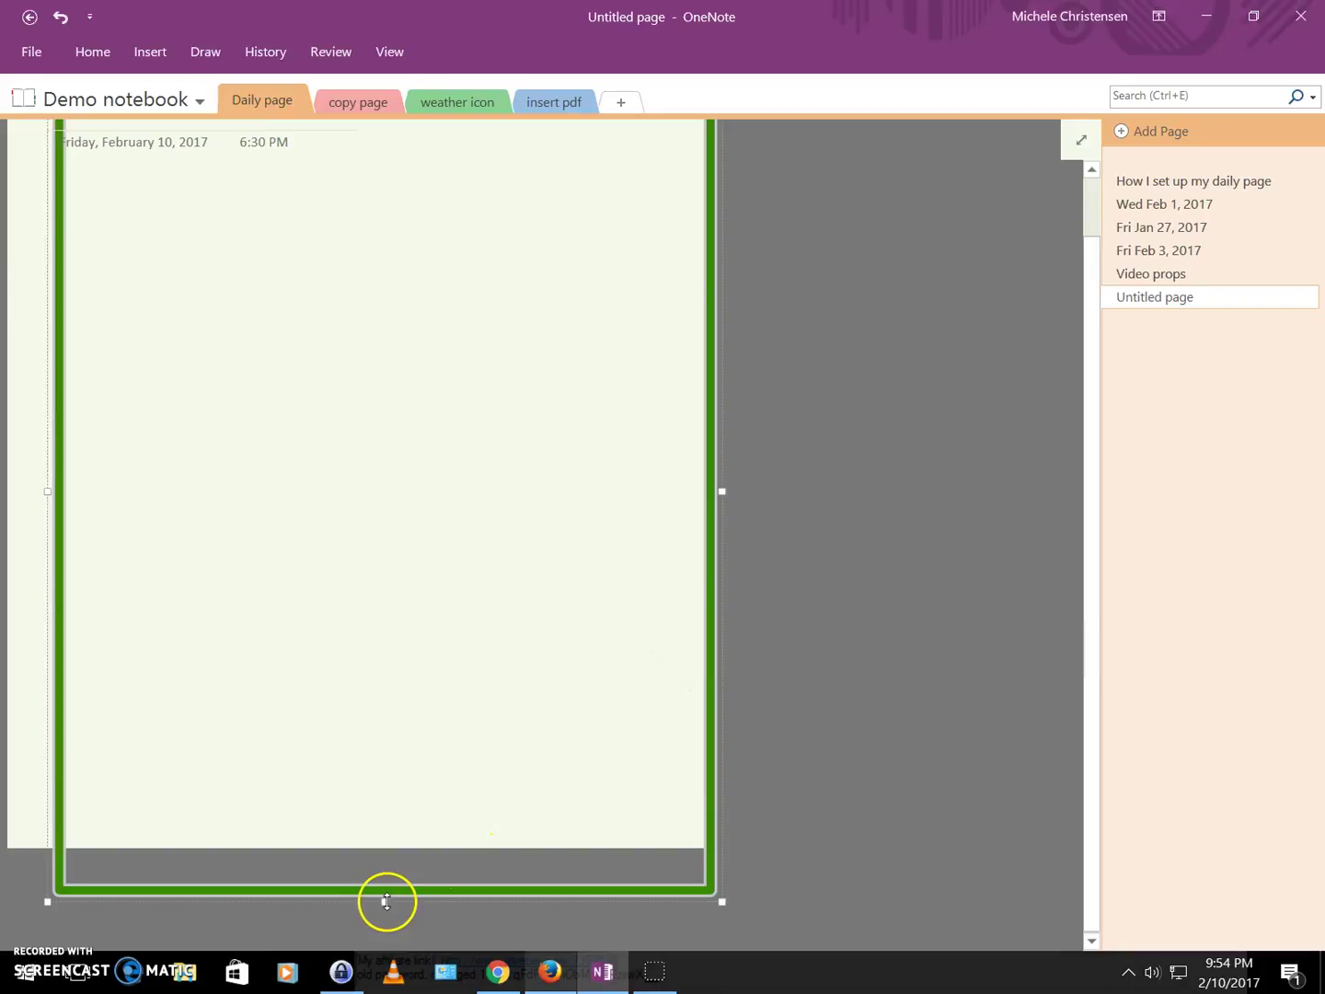
left_click_drag(386, 899, 385, 857)
scroll(1094, 535, "up", 1)
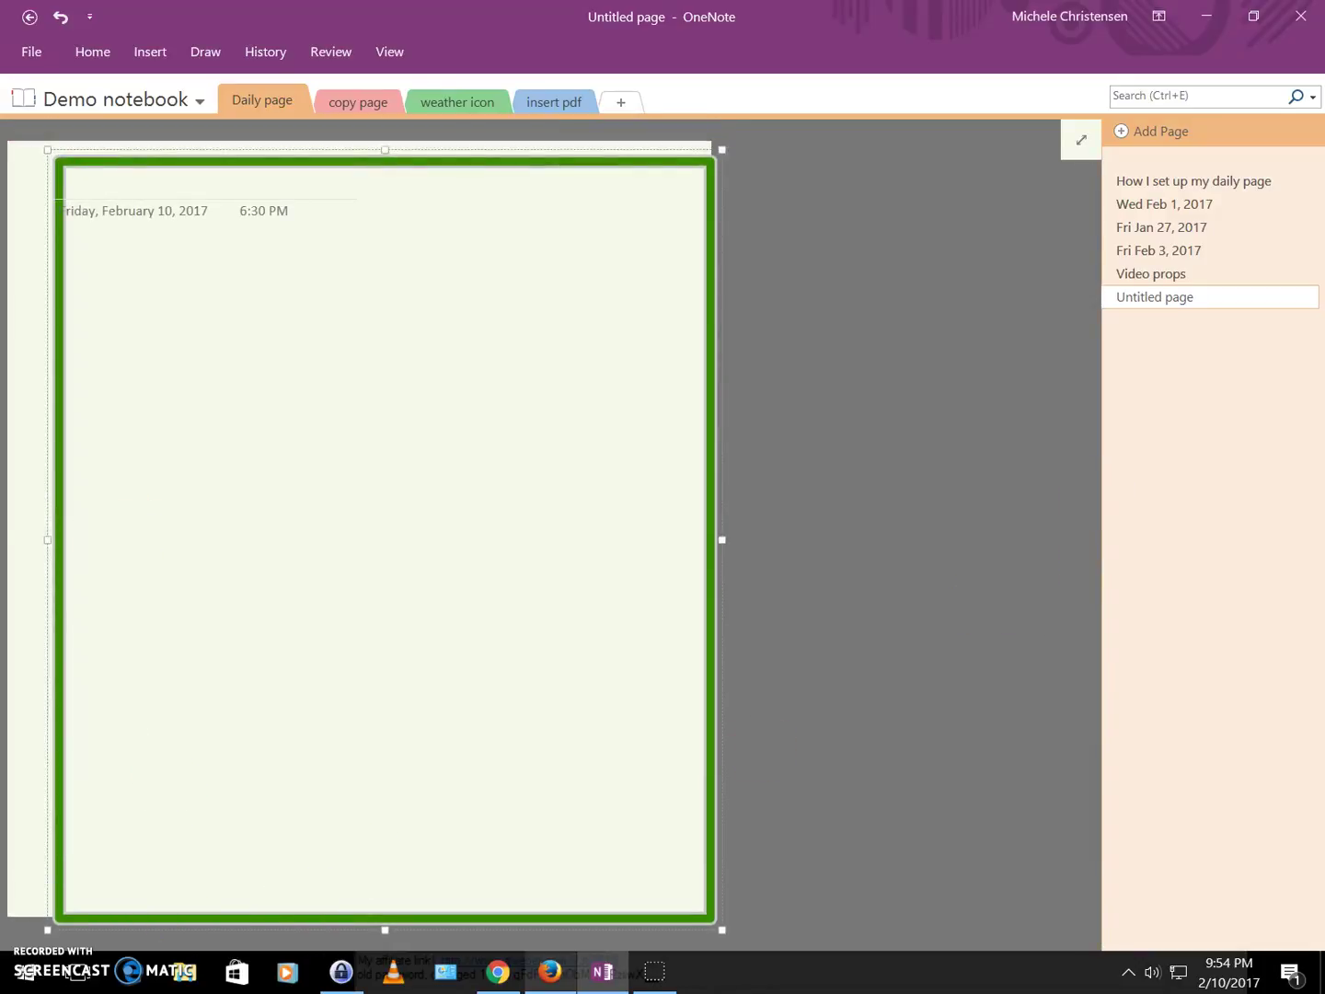
left_click_drag(48, 540, 9, 541)
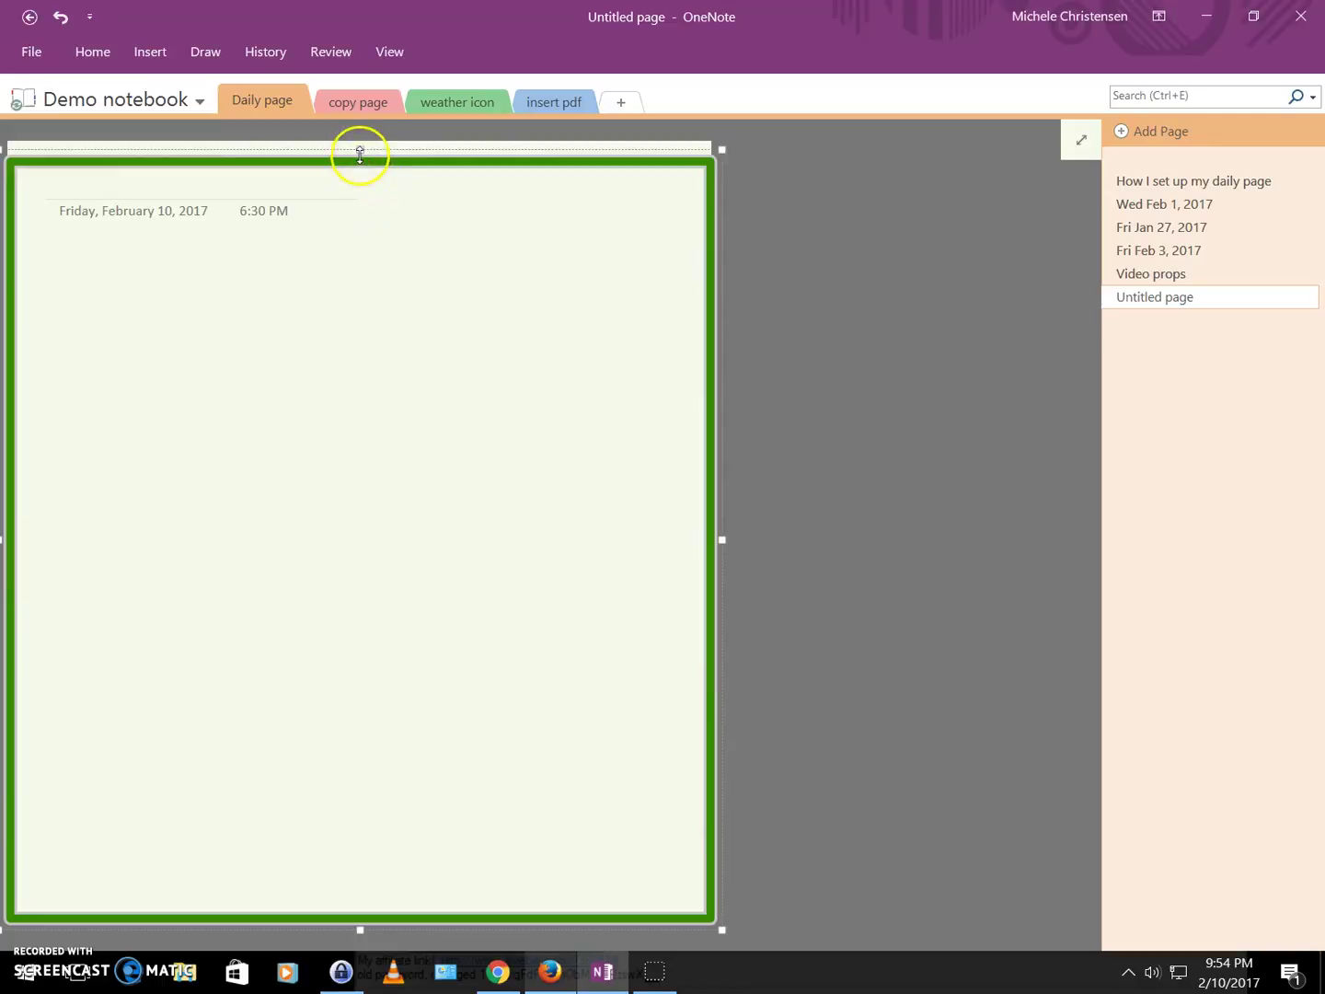
left_click_drag(361, 153, 360, 137)
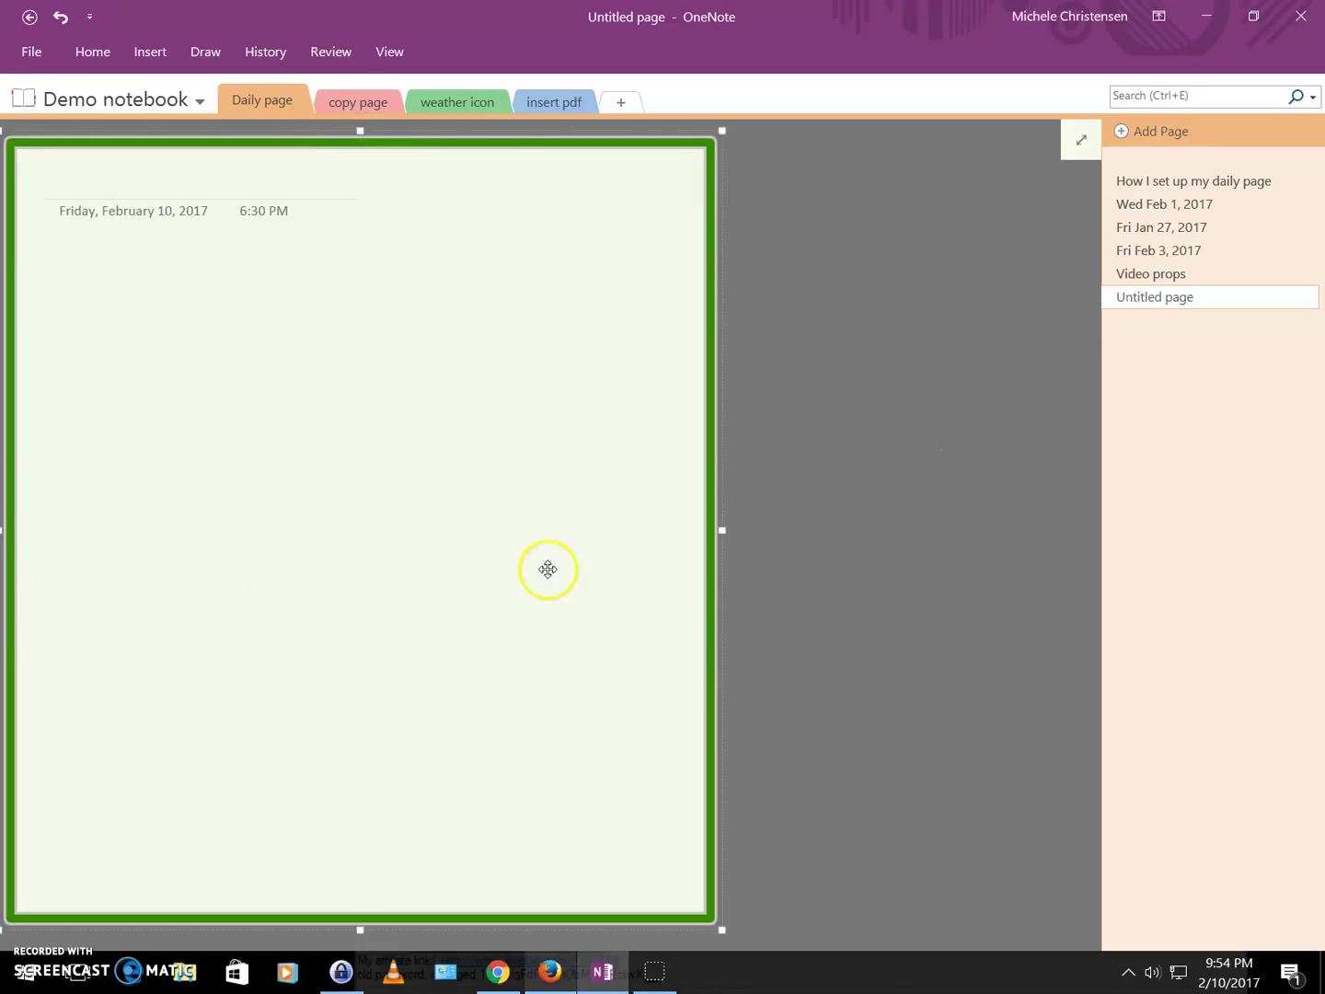
left_click_drag(548, 566, 547, 570)
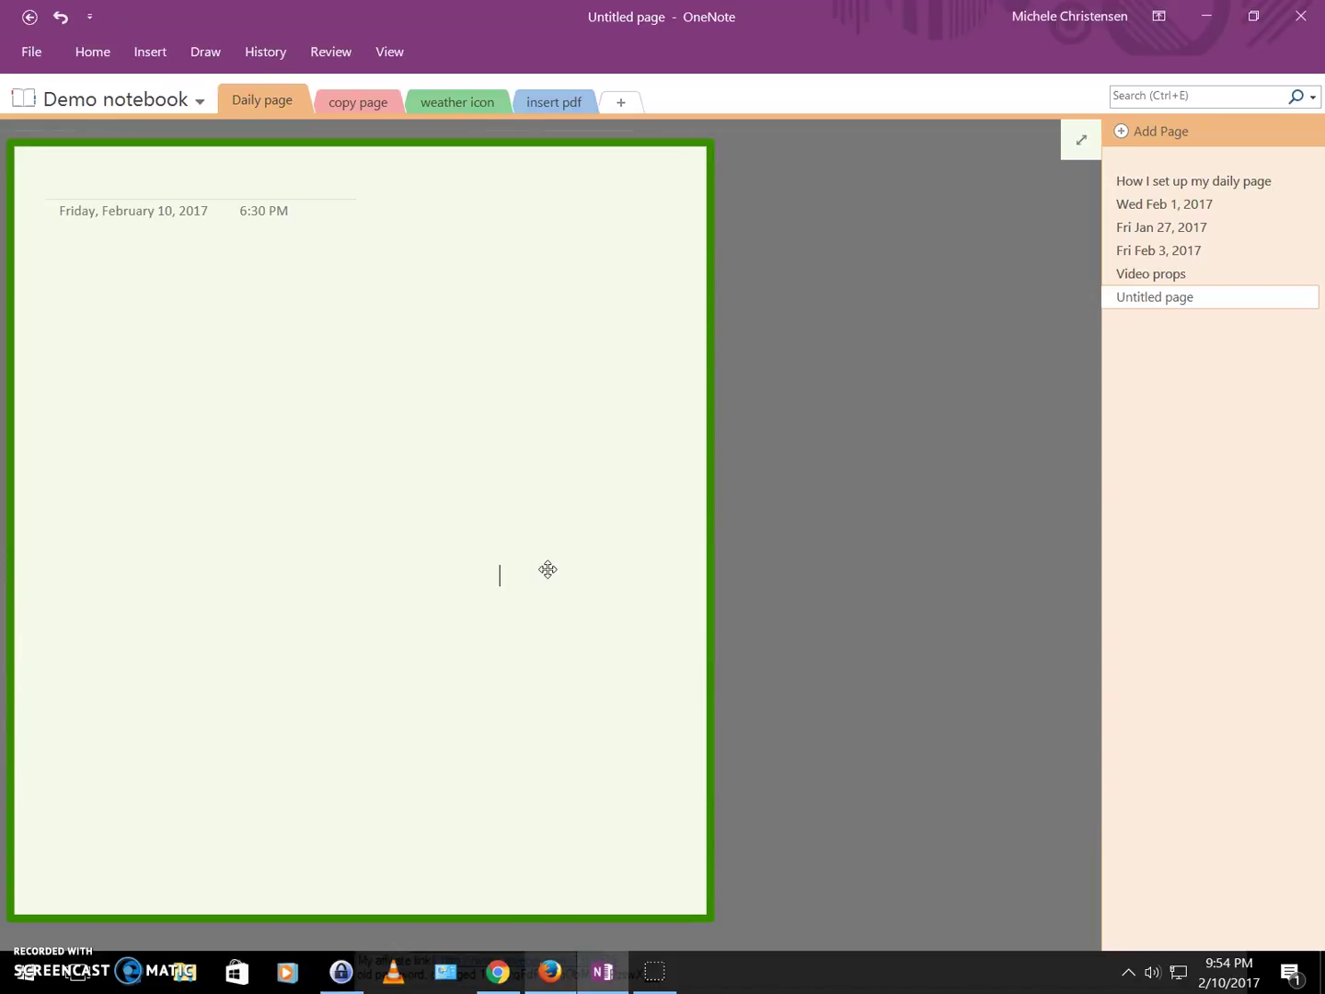
left_click_drag(548, 569, 549, 570)
Title the page 'Fri Feb 10, 2017'.
left_click(67, 188)
type("Feb F")
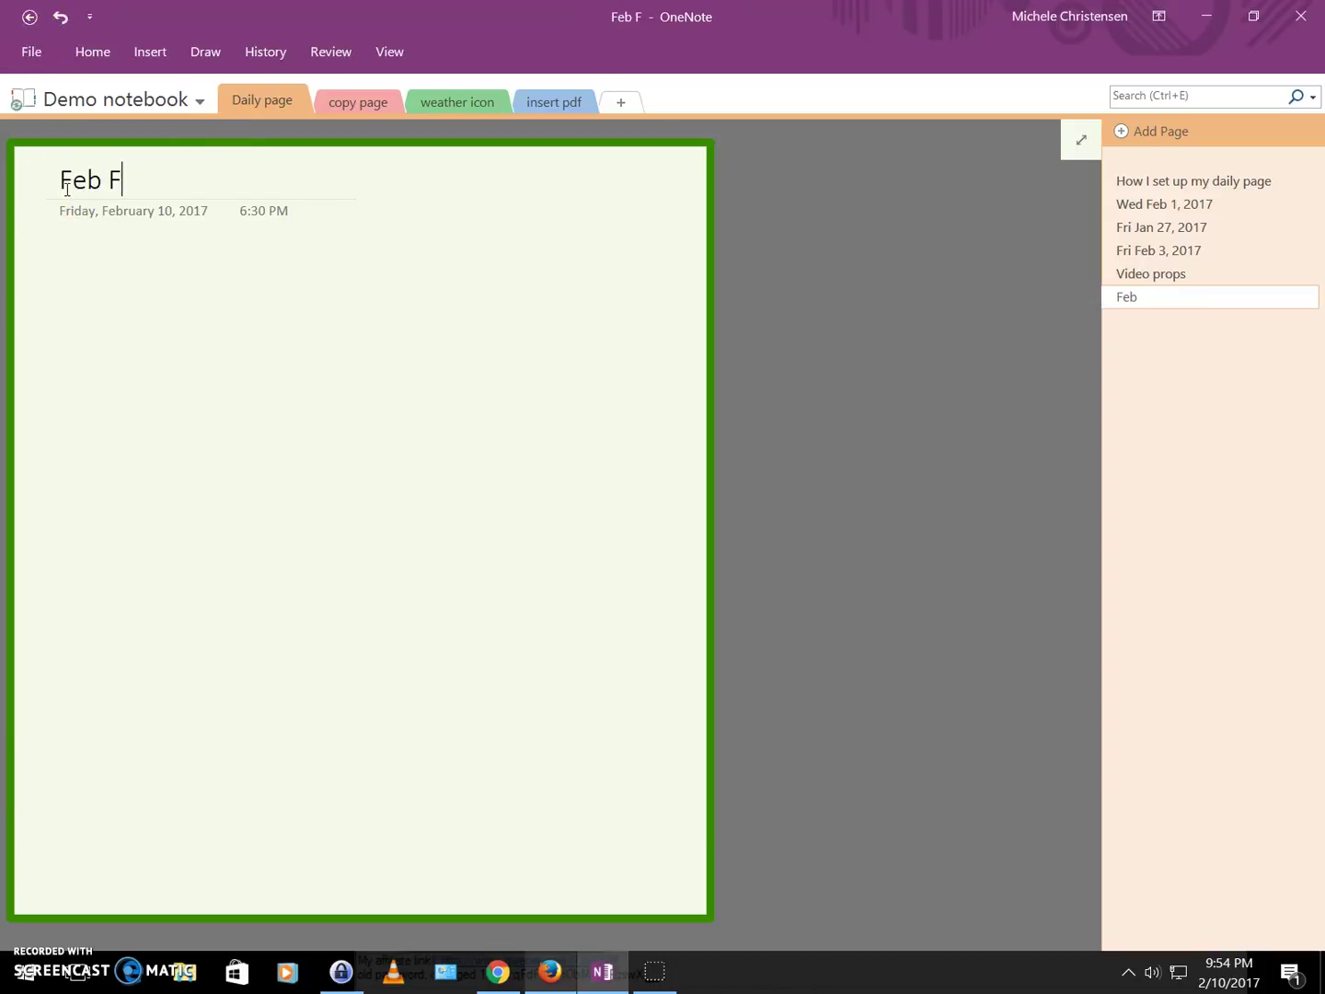
key("BackSpace")
key("BackSpace")
key("BackSpace")
key("BackSpace")
type("ri F")
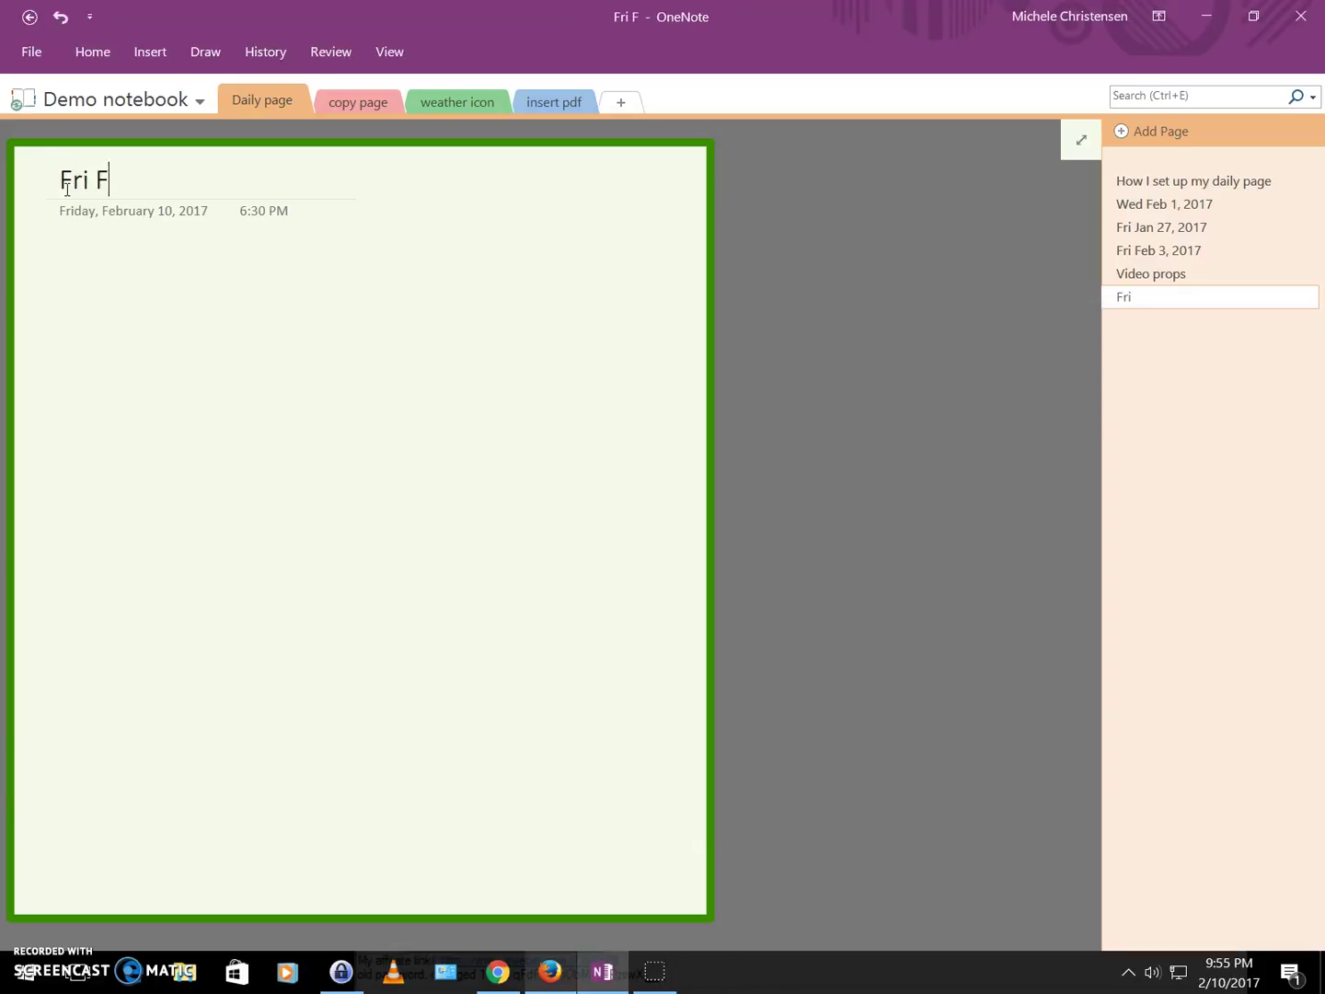
type("eb 10, ")
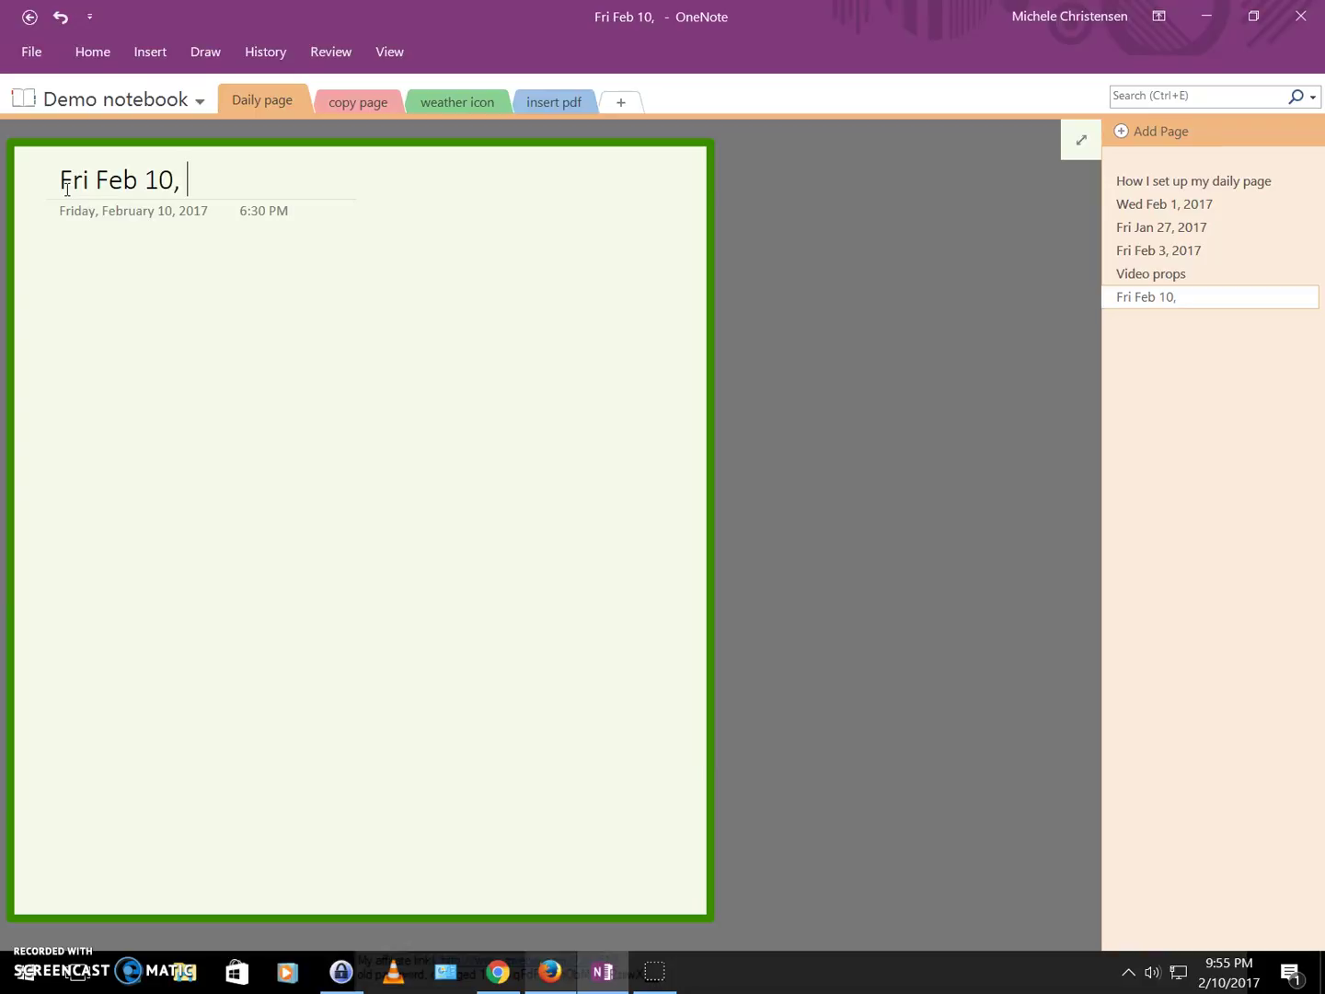
type("2017")
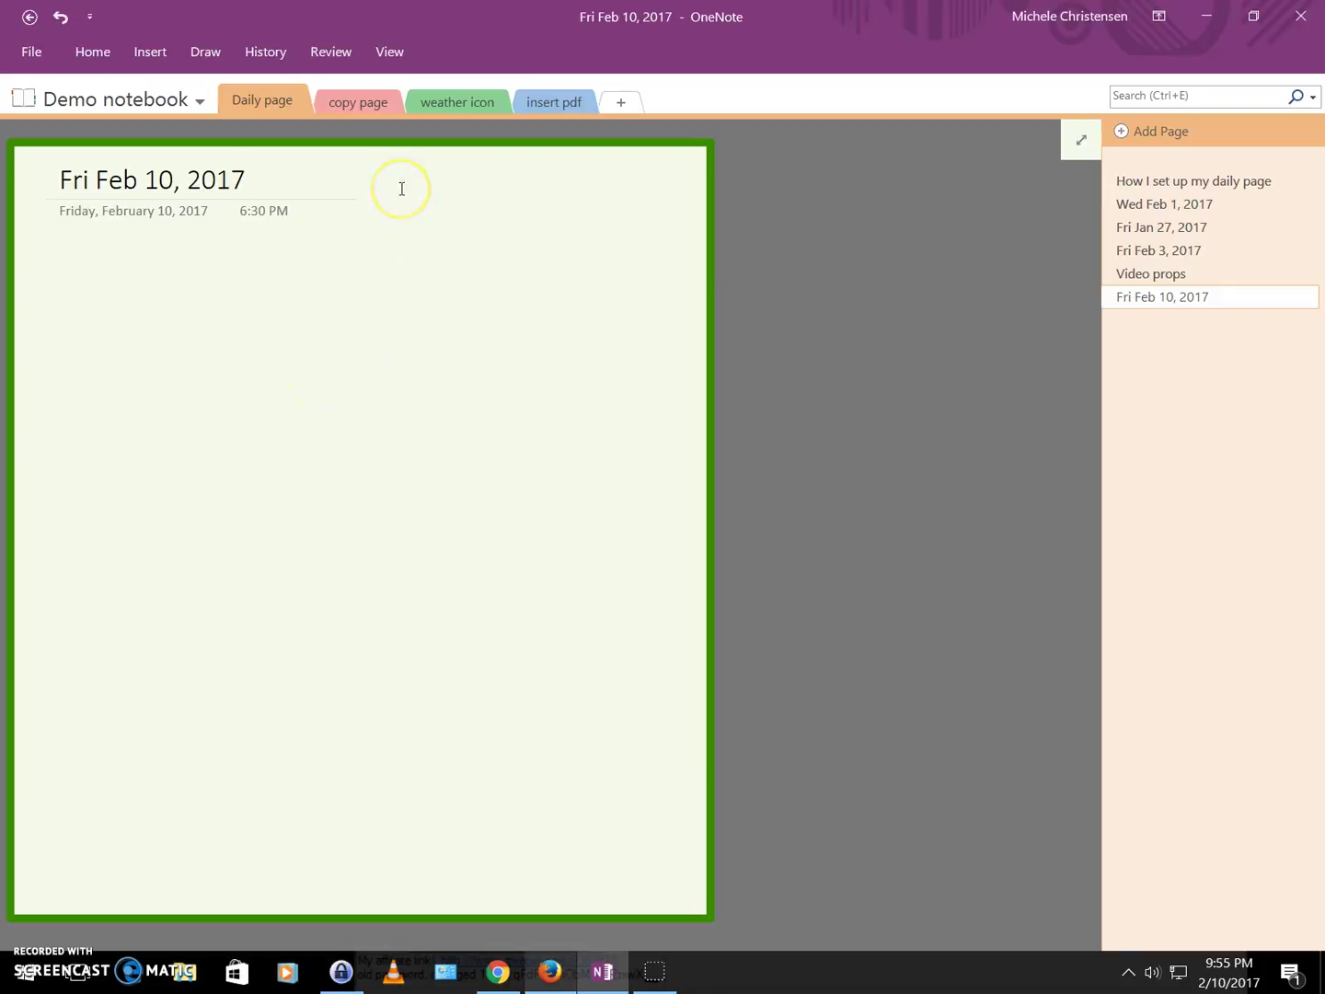
Start a note beside the title reading 'From Accuweather:'.
type("F")
key("BackSpace")
key("BackSpace")
key("BackSpace")
type("From Accuweather:")
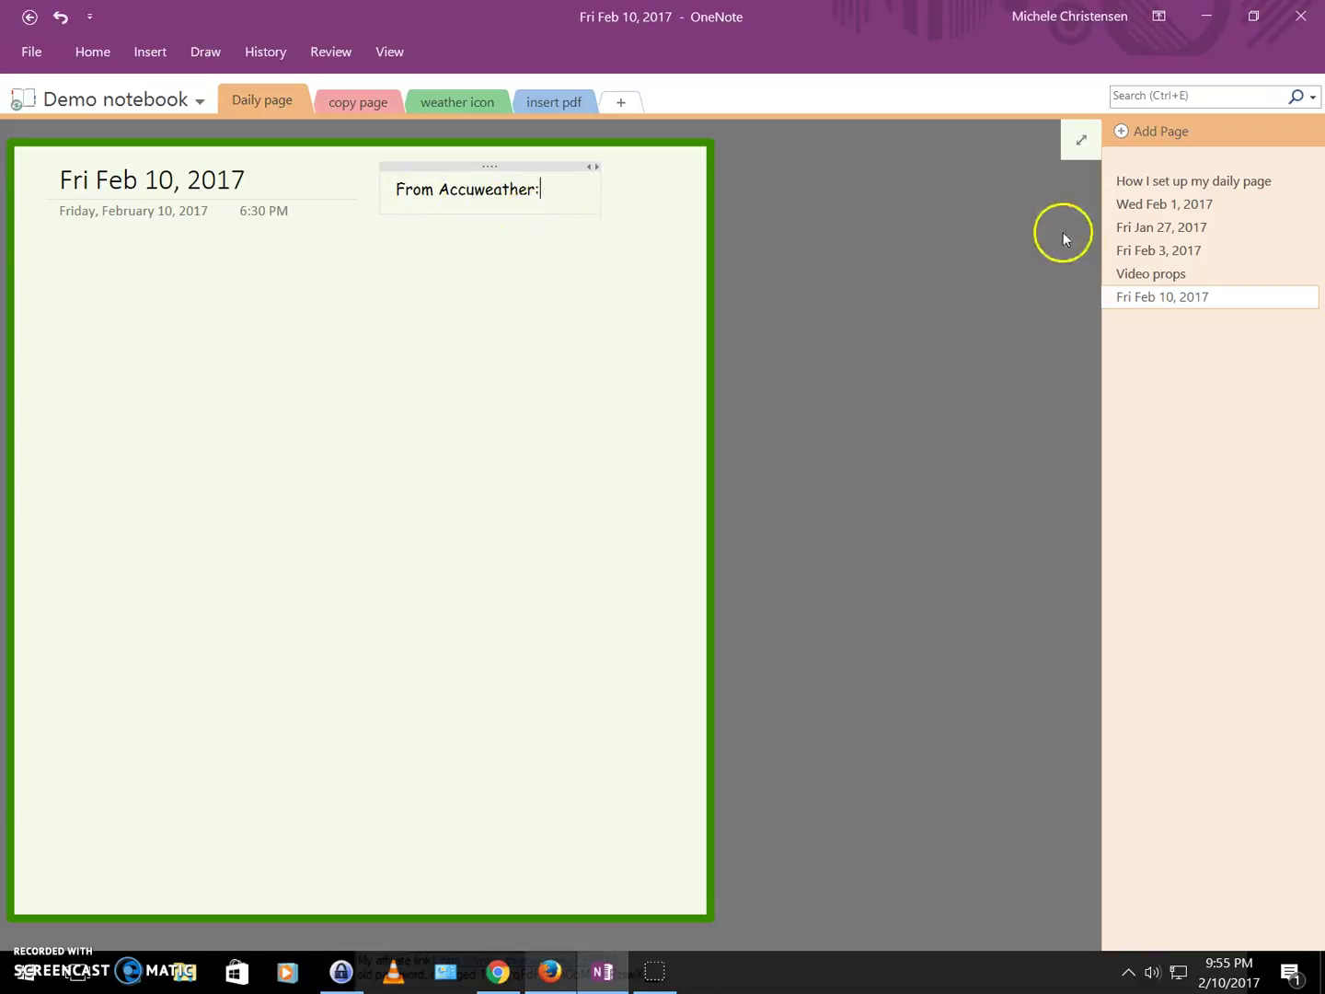
Copy the sunrise/sunset picture from Video props and paste it under 'From Accuweather:' on Fri Feb 10.
left_click(1126, 274)
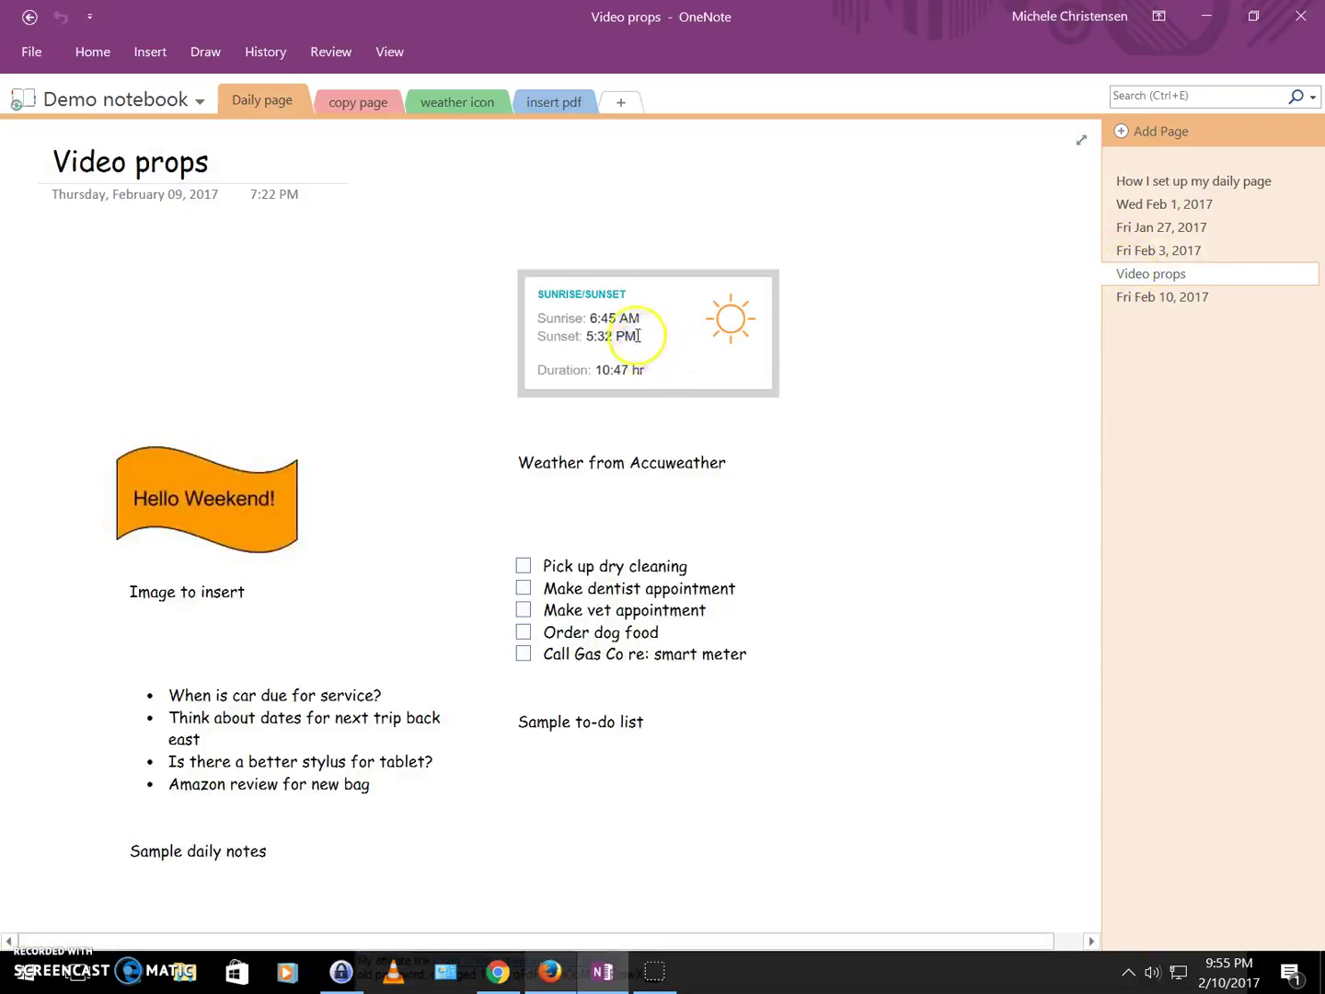
right_click(636, 324)
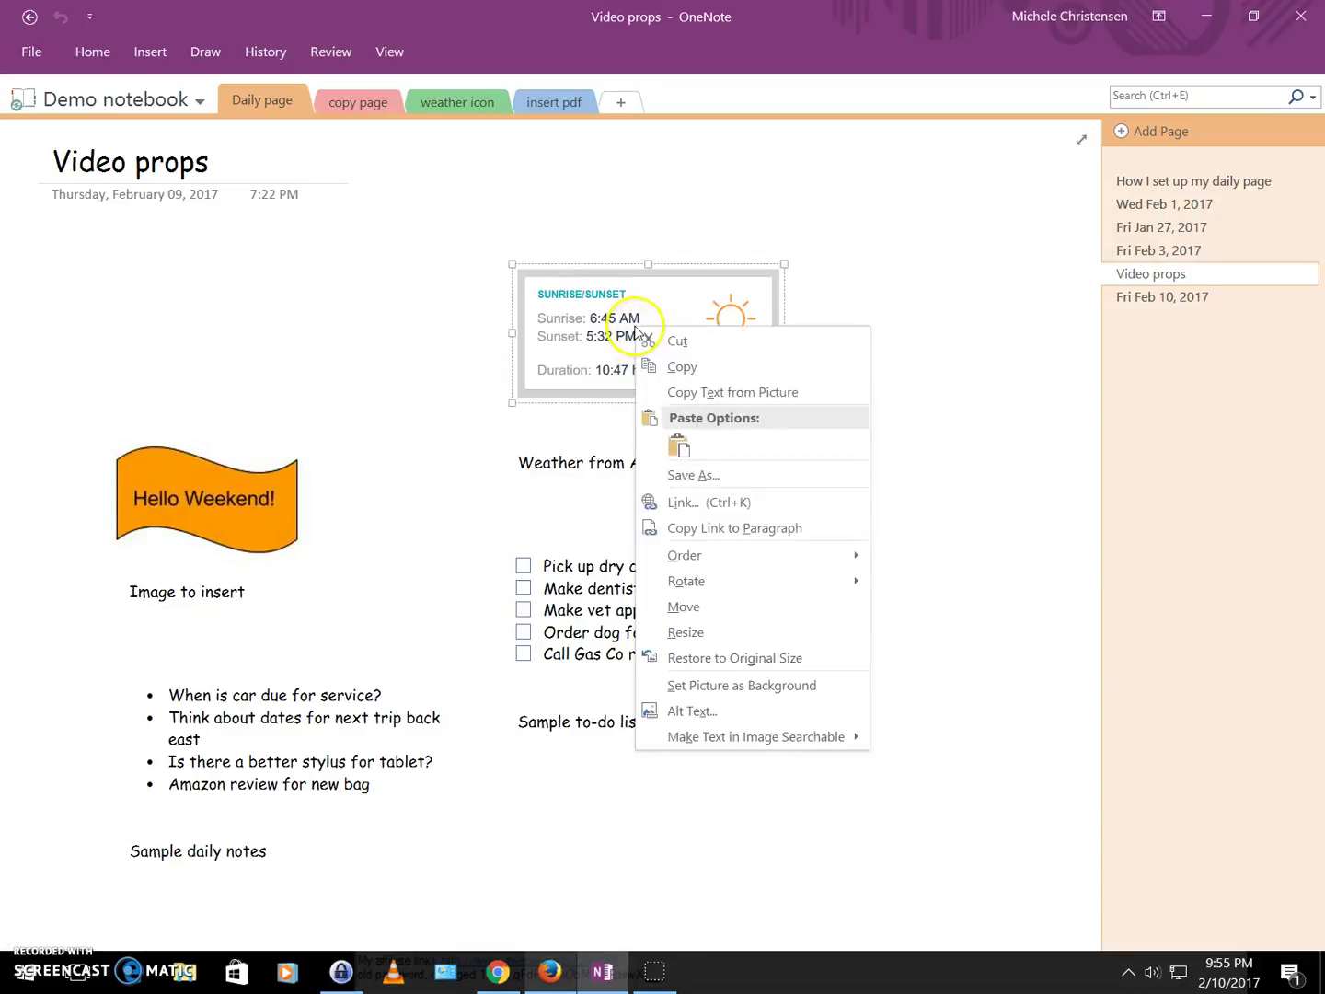
left_click(683, 368)
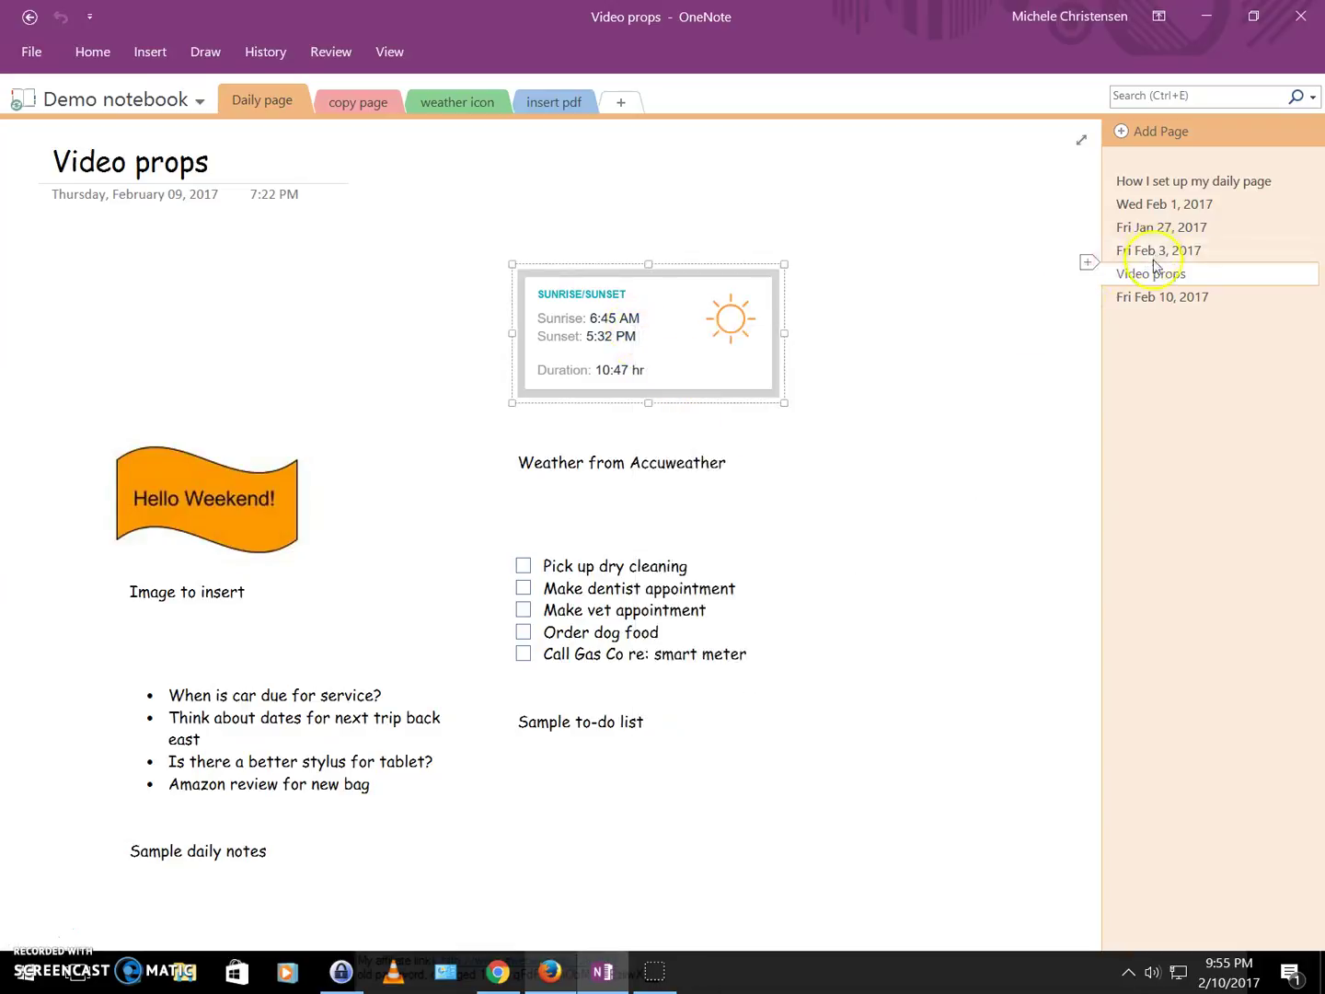
left_click(1150, 296)
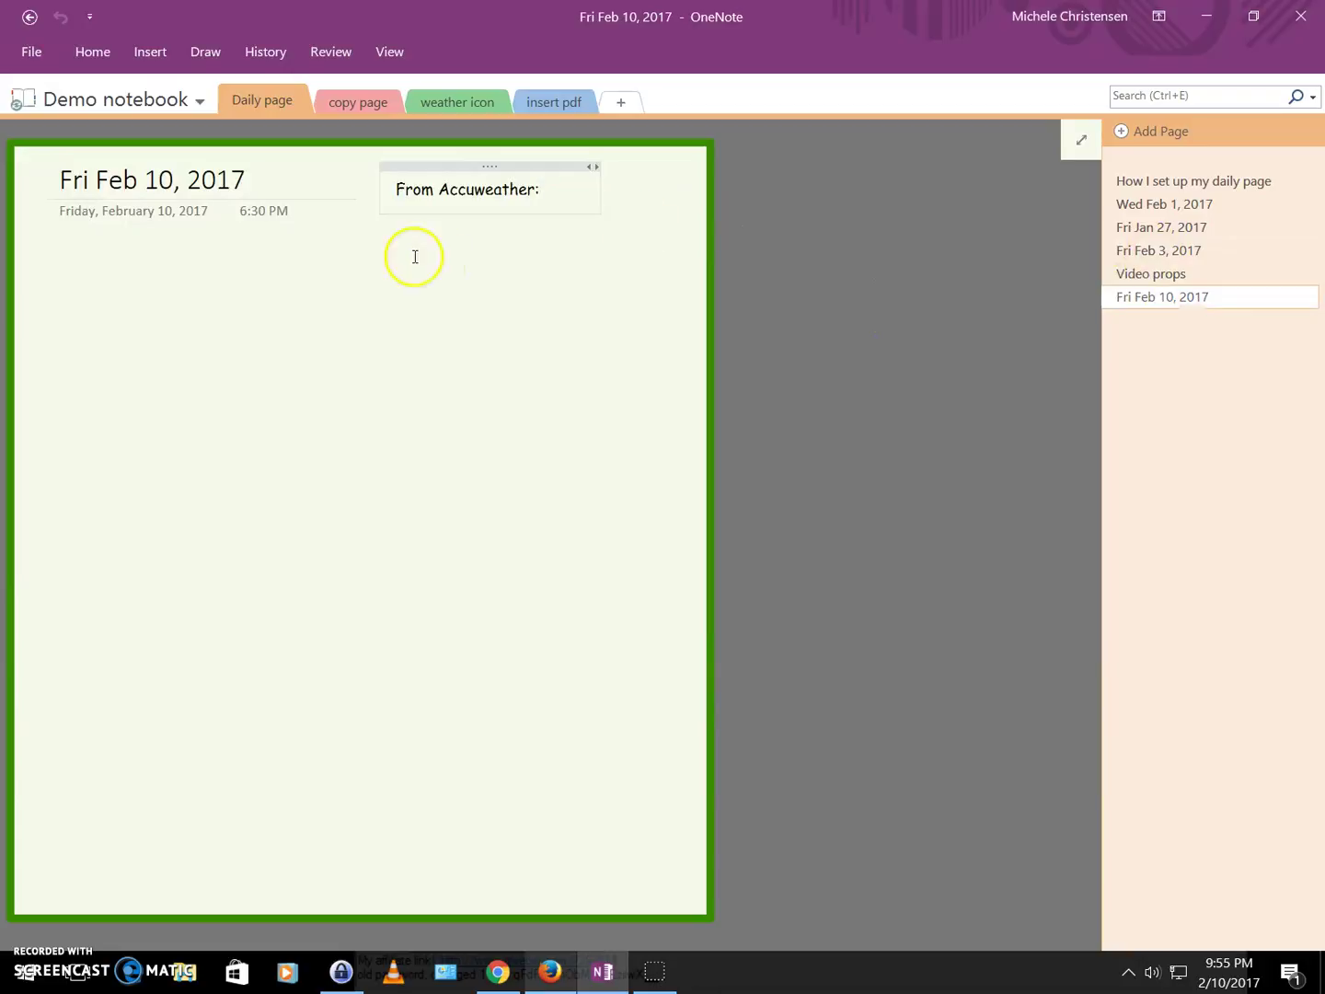
right_click(411, 415)
left_click(455, 496)
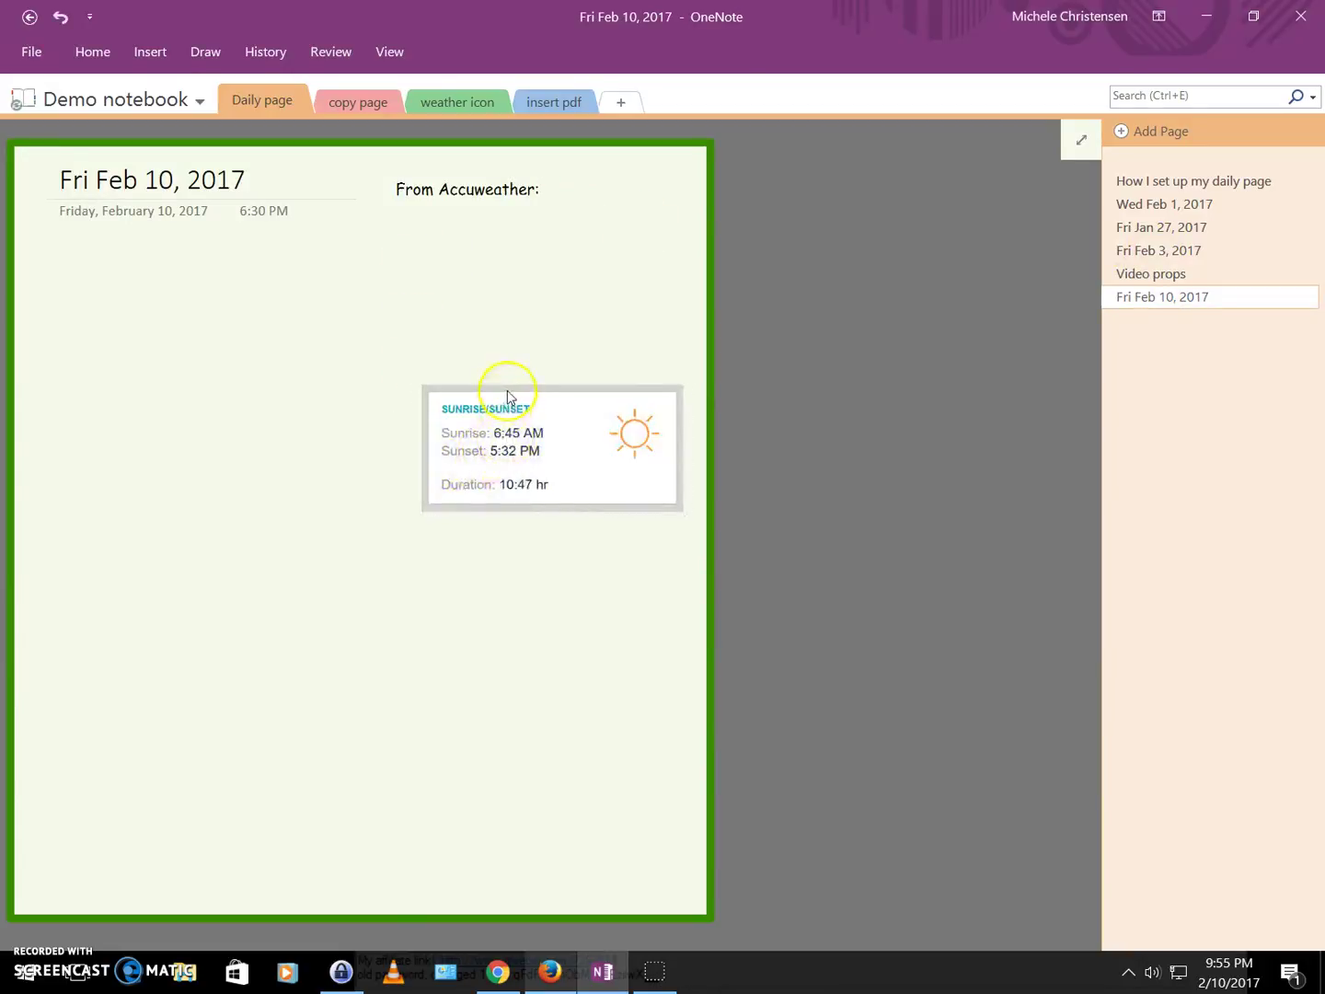
left_click_drag(510, 390, 476, 254)
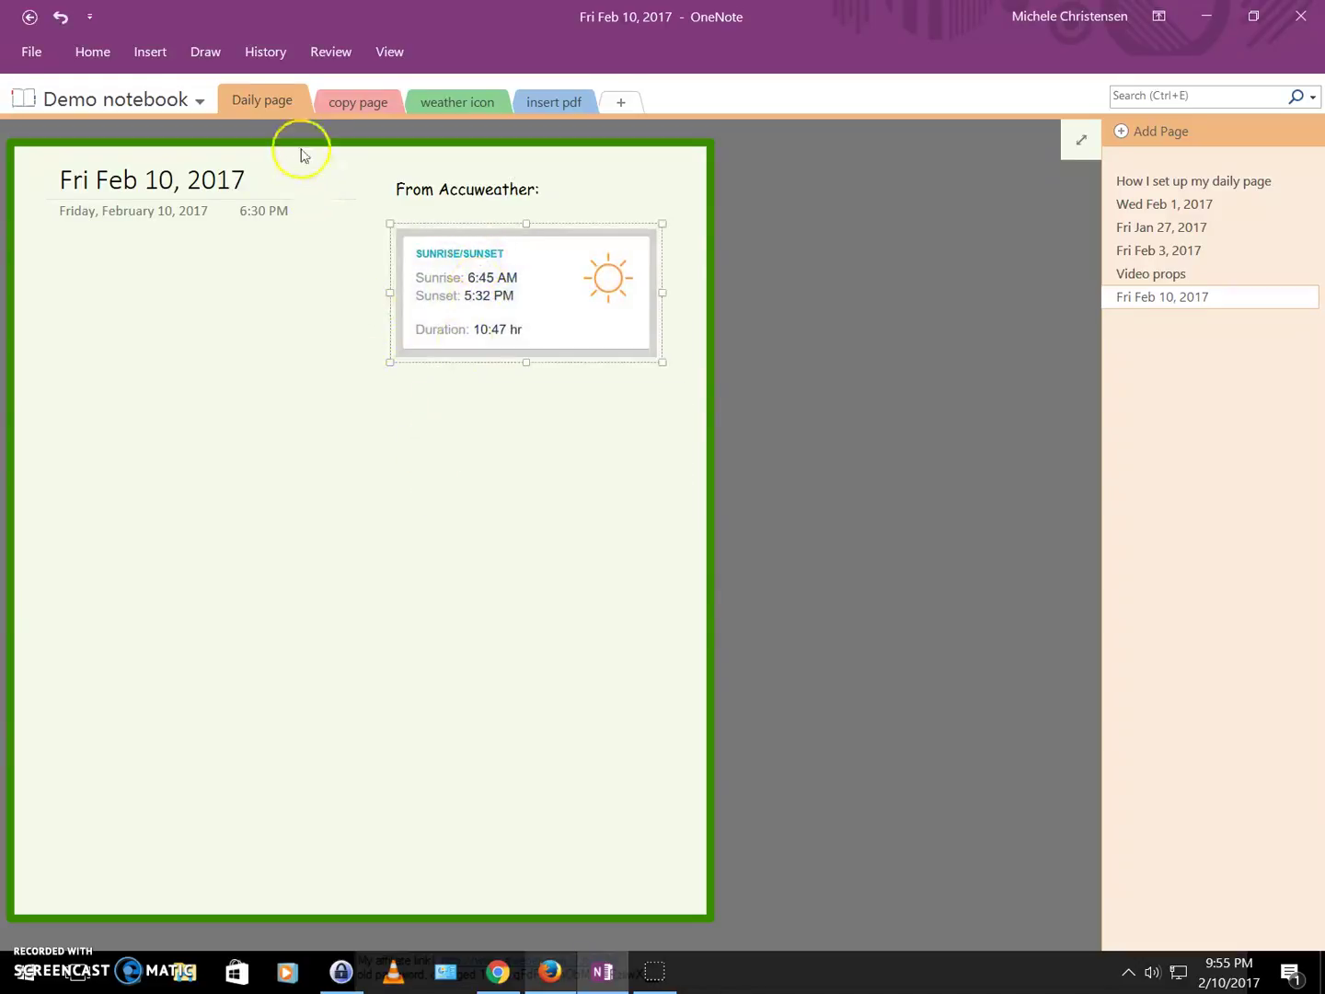
Make the dark green pen thinner in the Color & Thickness settings.
left_click(212, 57)
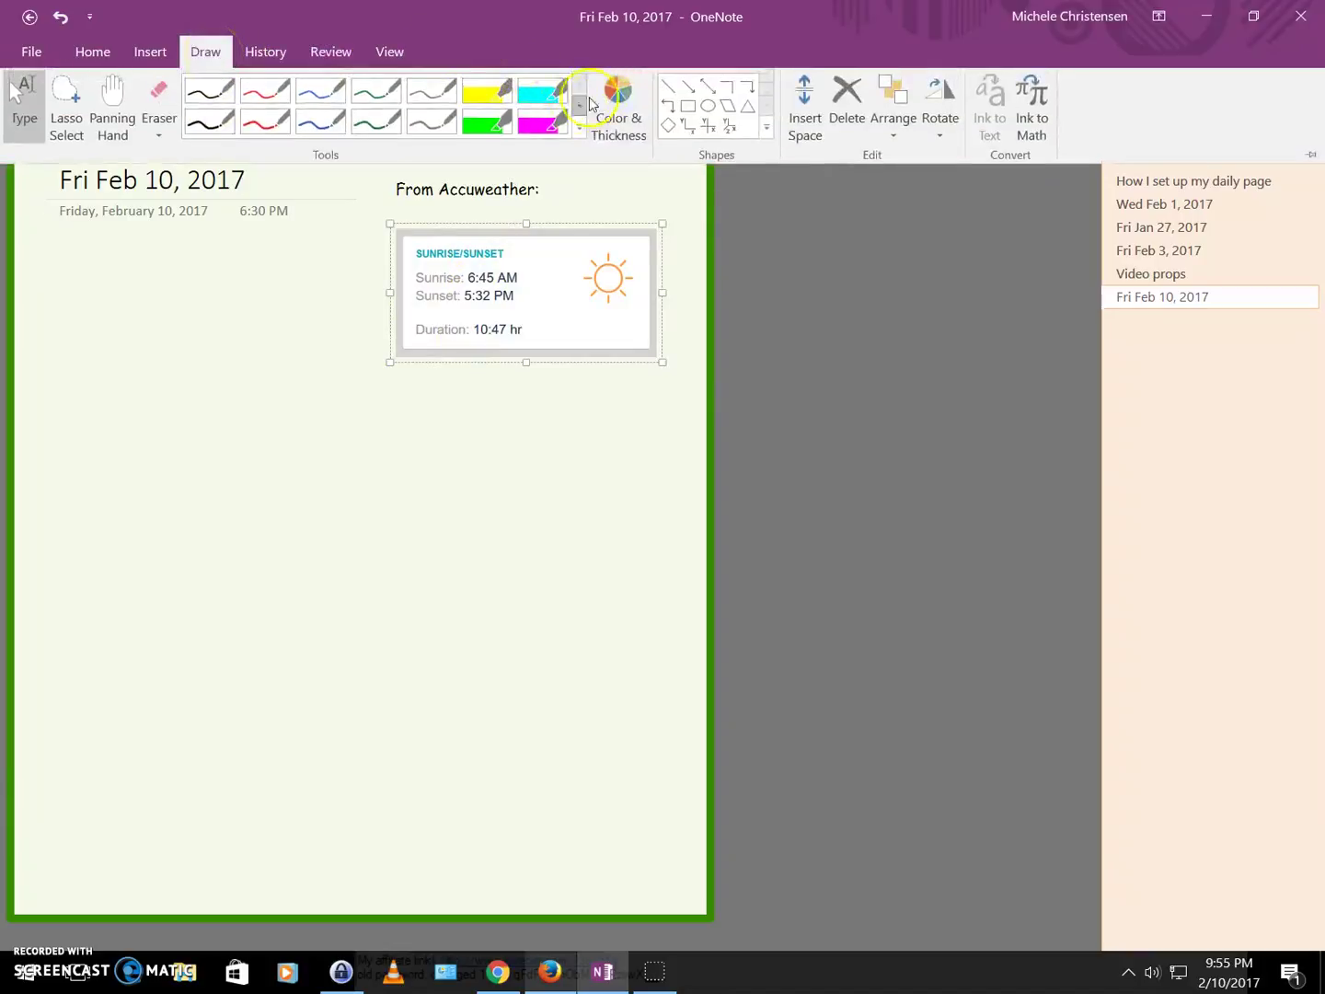
left_click(611, 116)
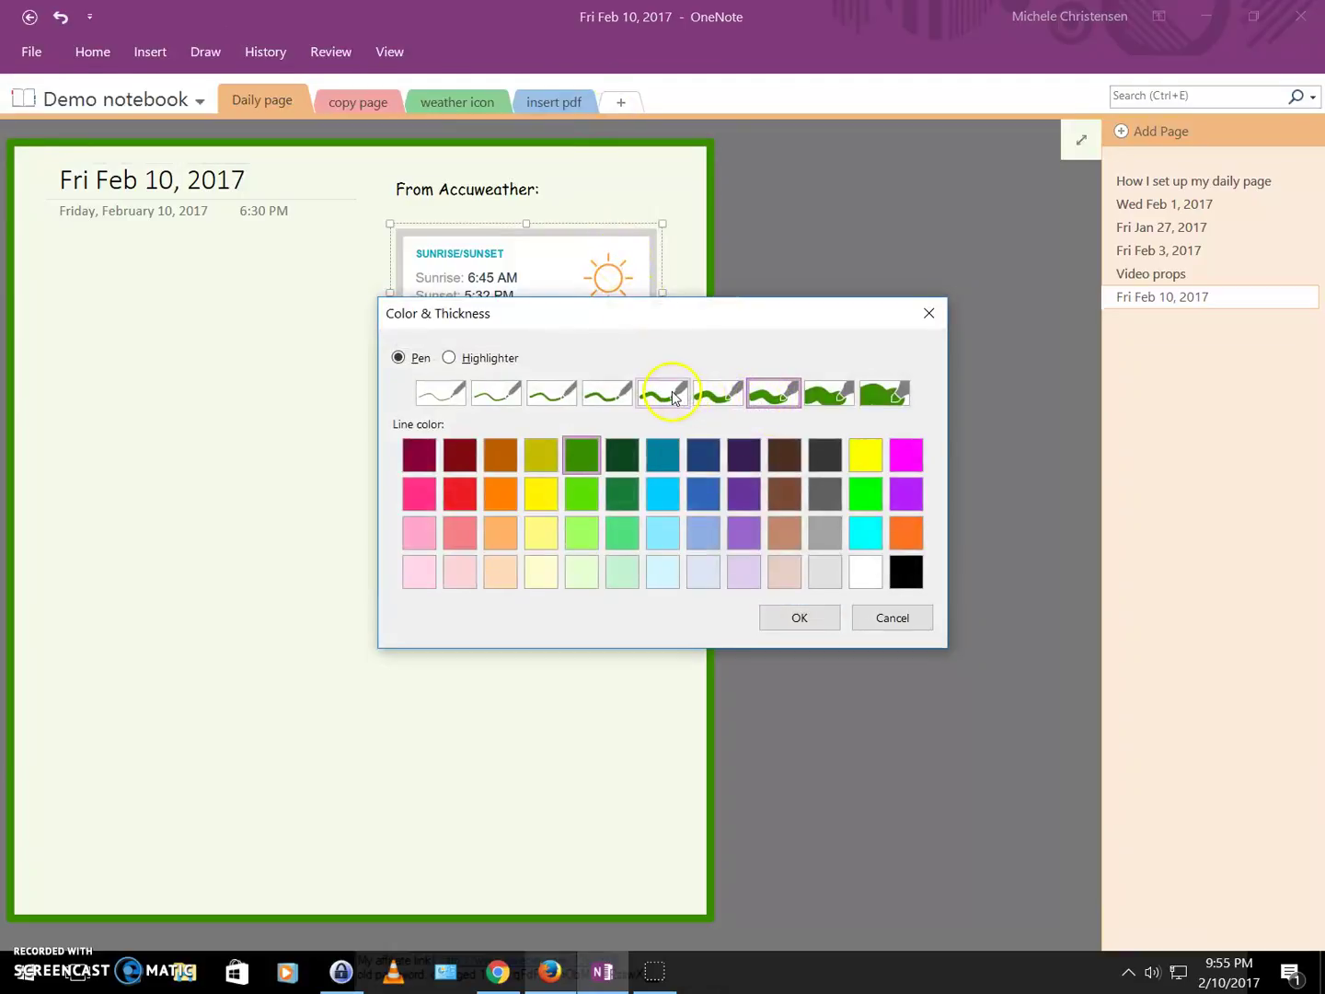
left_click(672, 398)
left_click(799, 619)
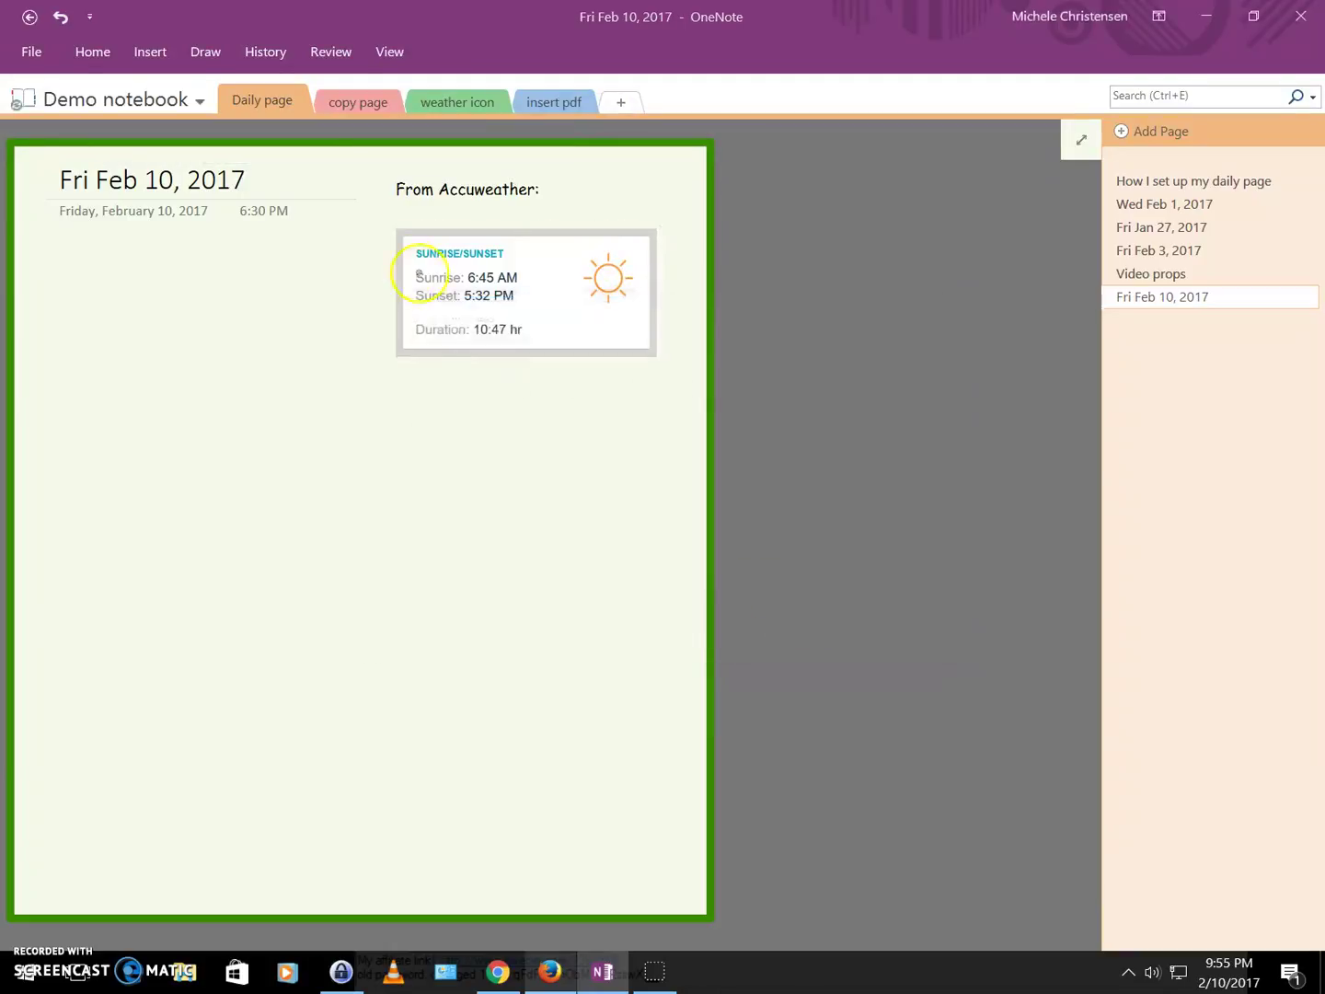
left_click(206, 50)
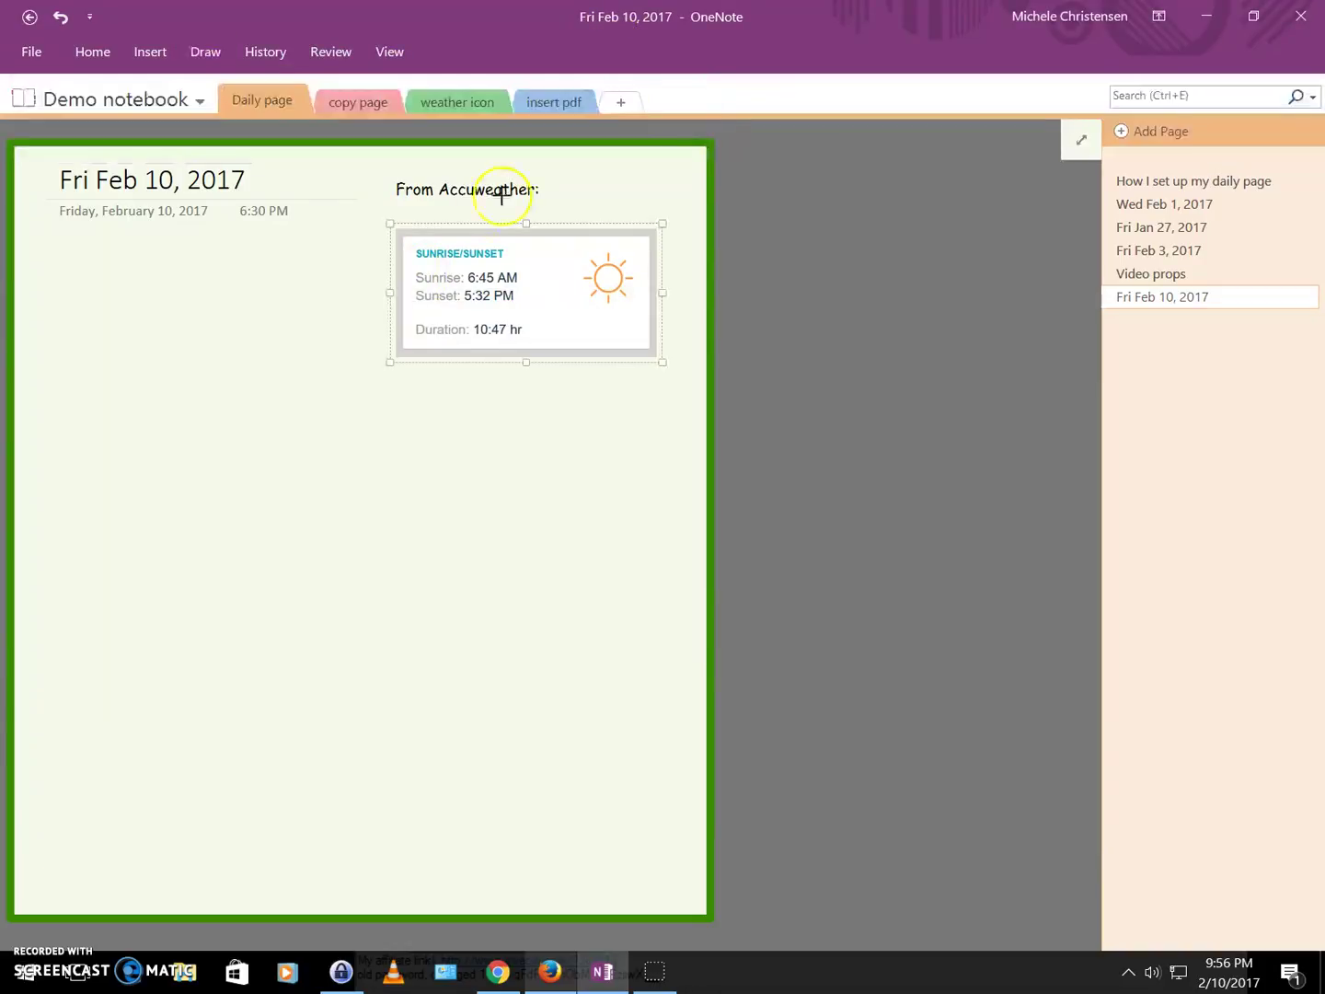
left_click(688, 107)
key("Escape")
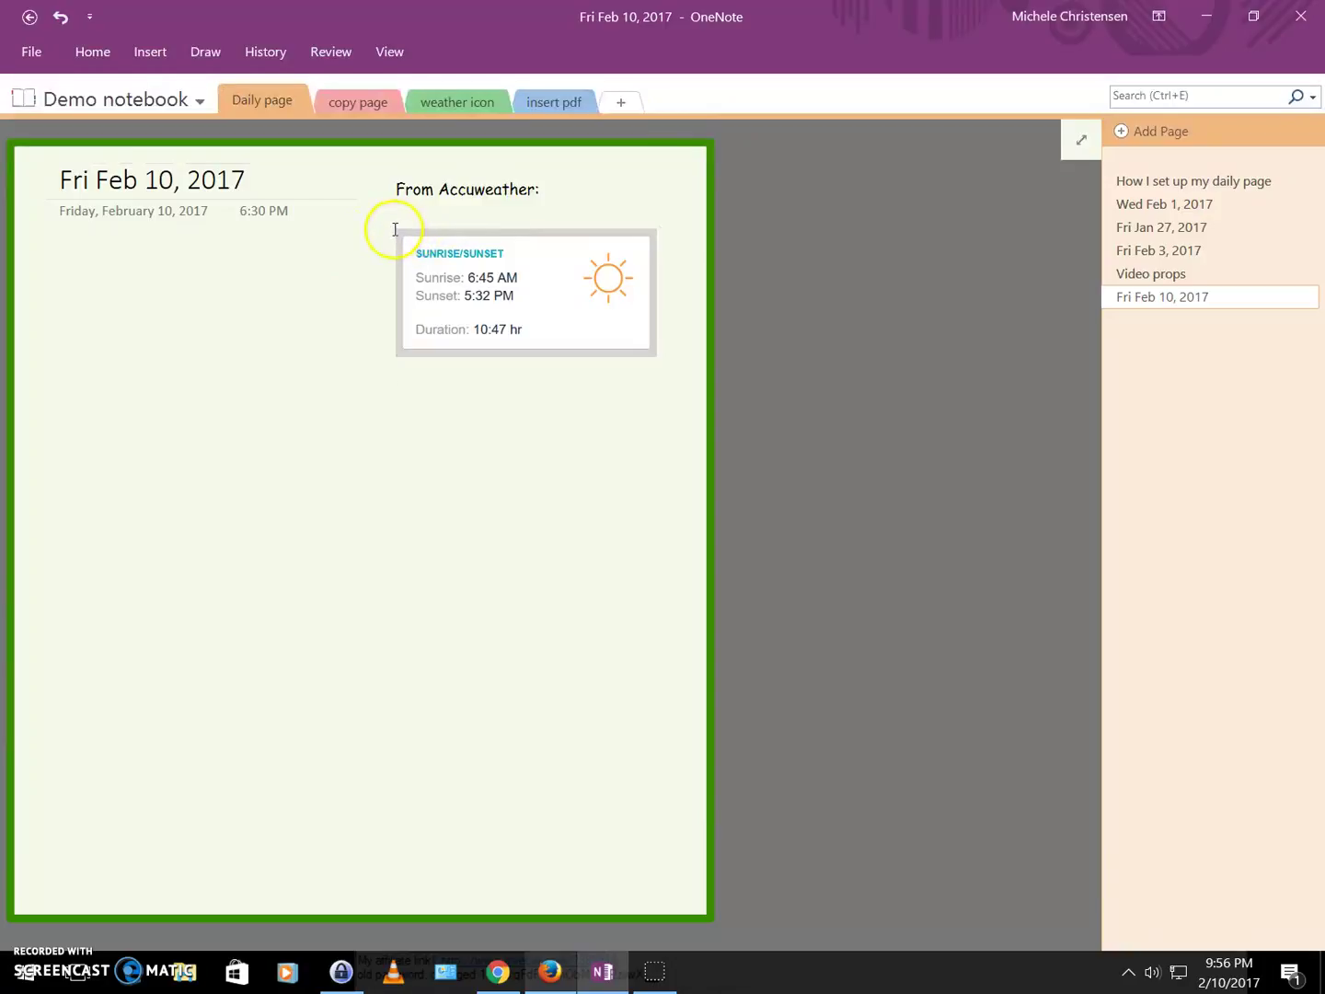
Draw a green rectangle outline tightly framing the weather picture.
left_click(401, 228)
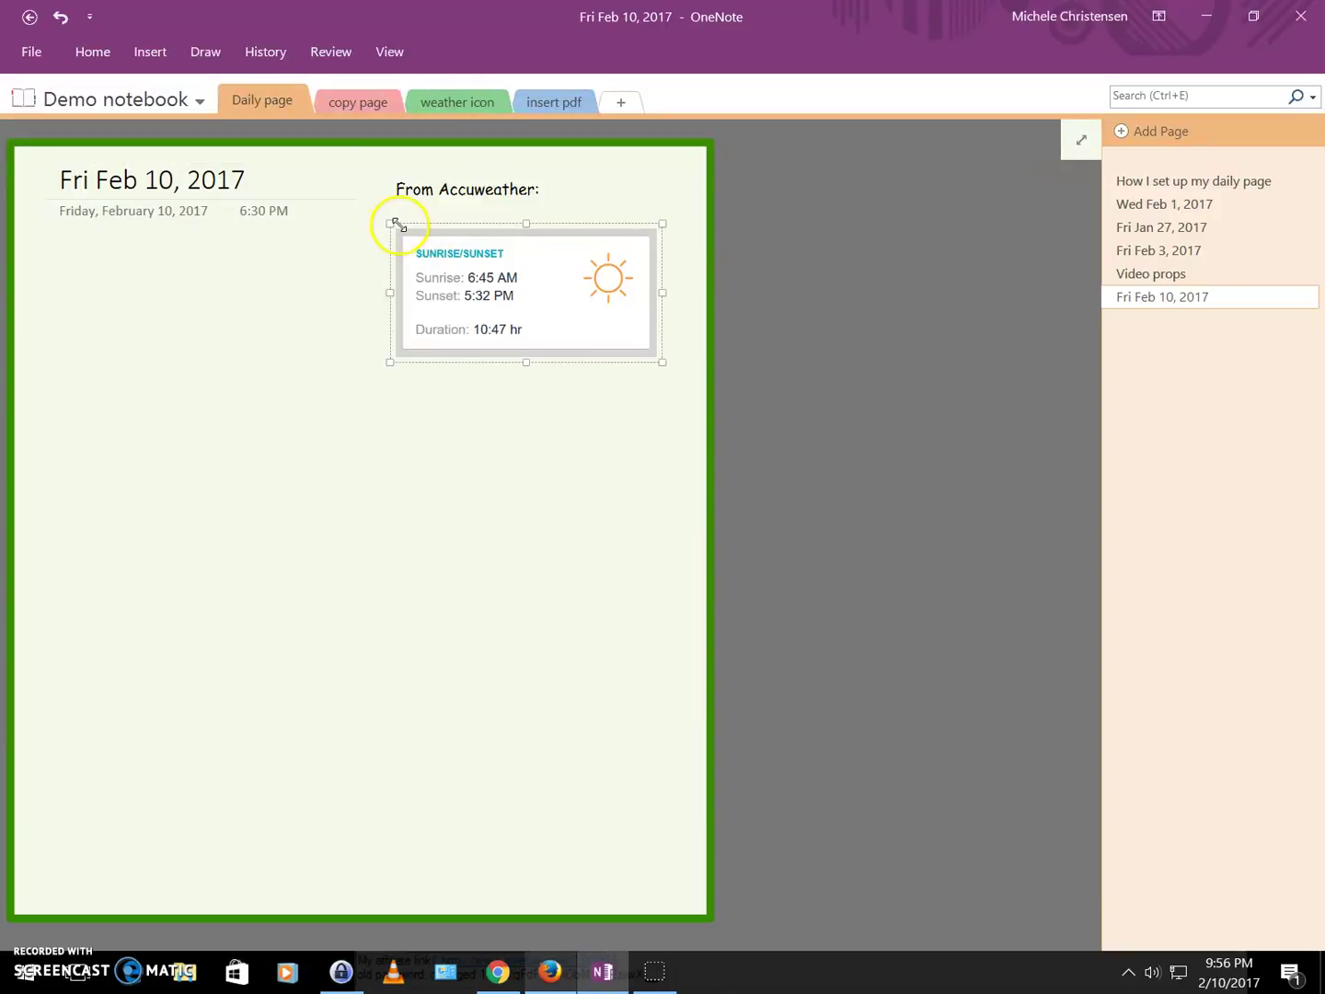
left_click(203, 56)
left_click(684, 98)
mouse_move(393, 226)
left_mouse_down()
mouse_move(576, 272)
mouse_move(609, 331)
left_mouse_up()
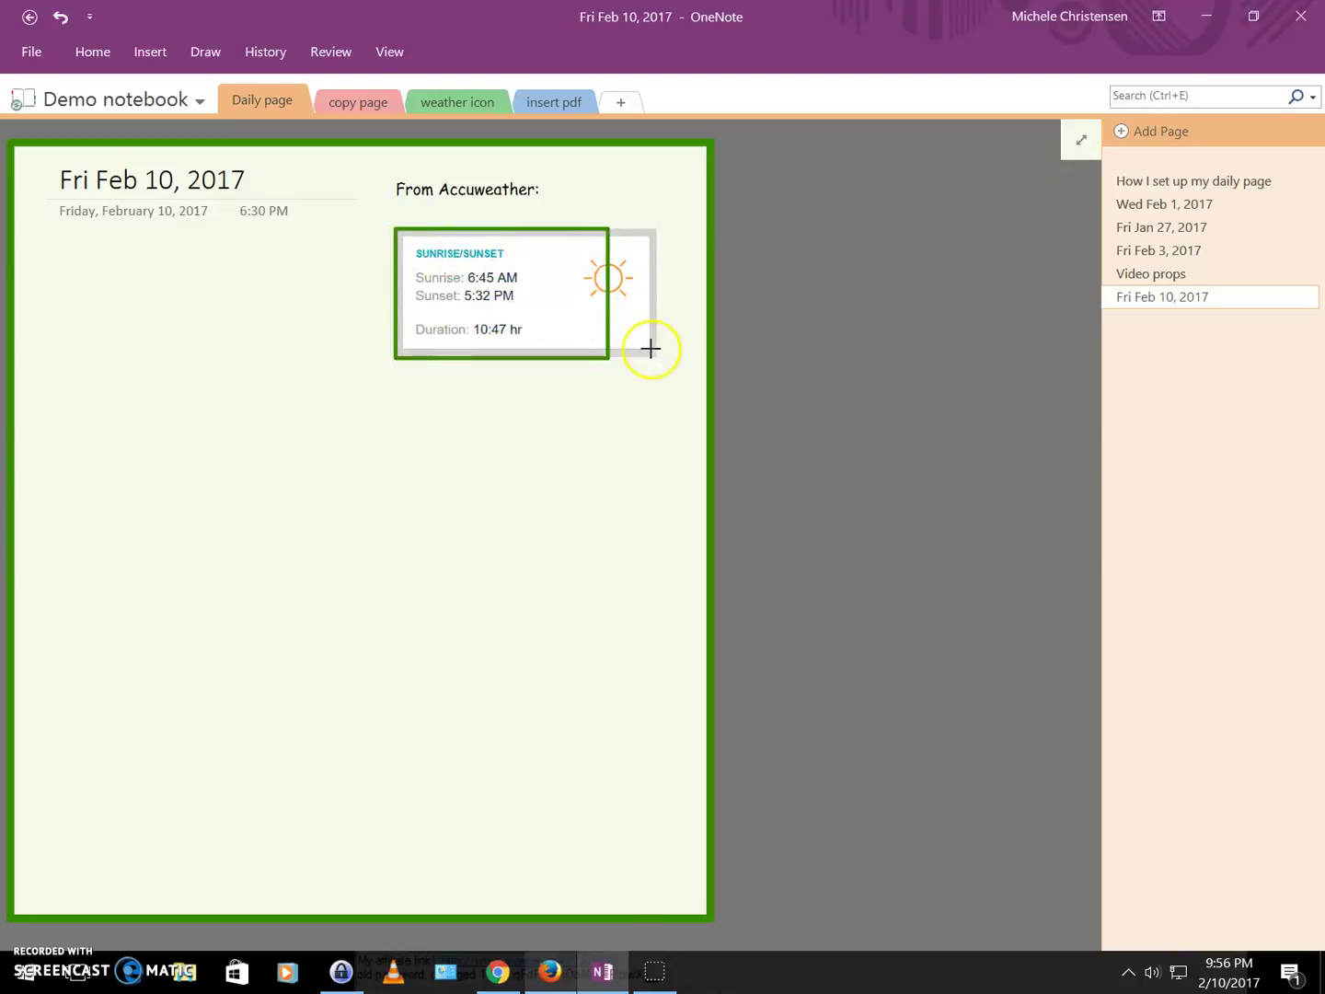
mouse_move(651, 348)
left_mouse_down()
mouse_move(672, 311)
mouse_move(672, 355)
left_mouse_up()
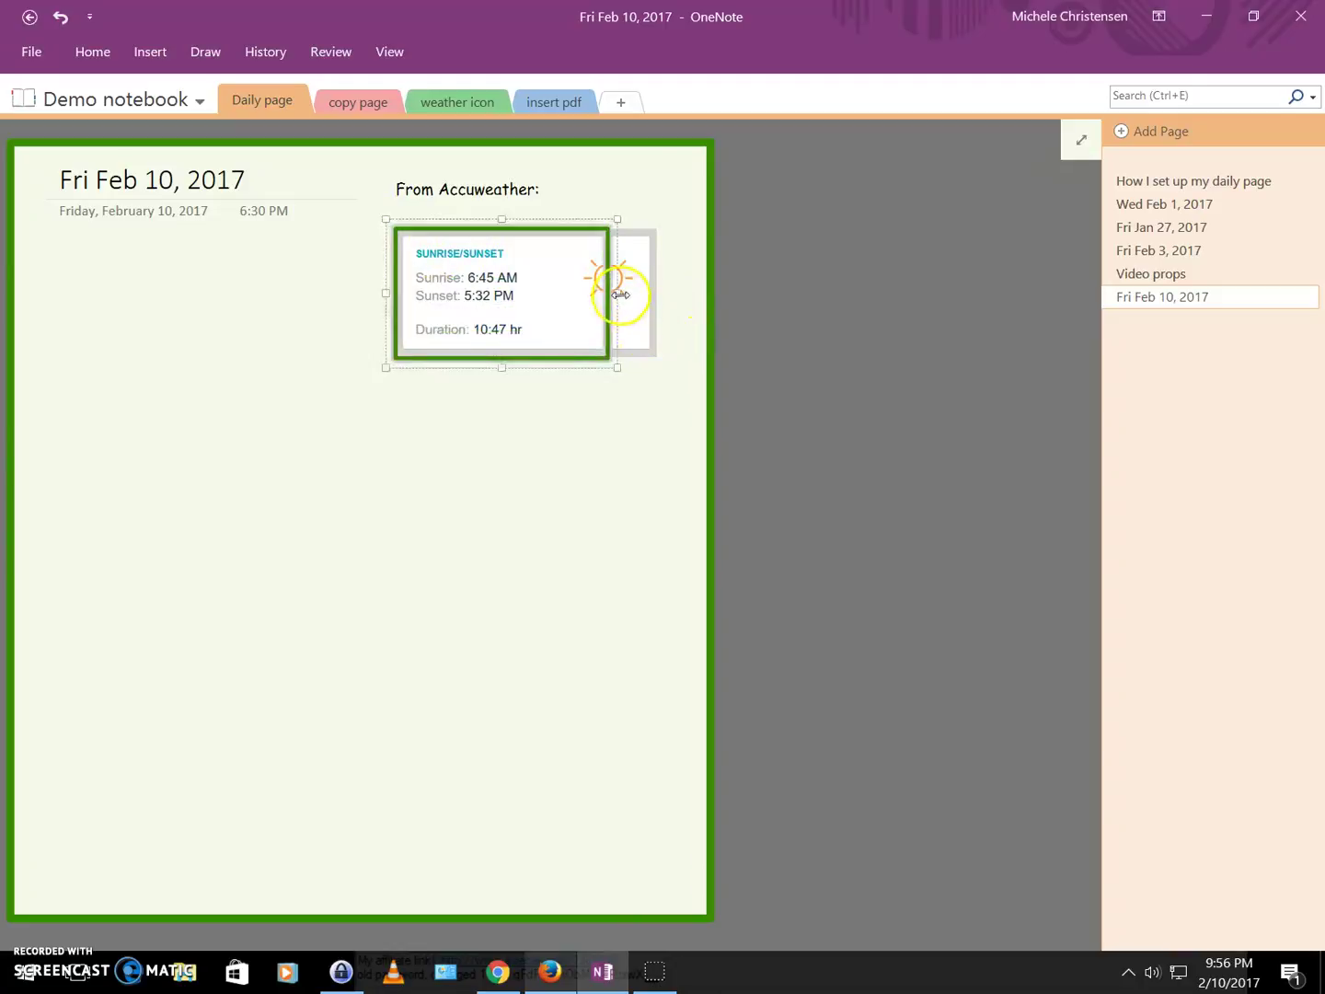
left_click_drag(621, 295, 667, 286)
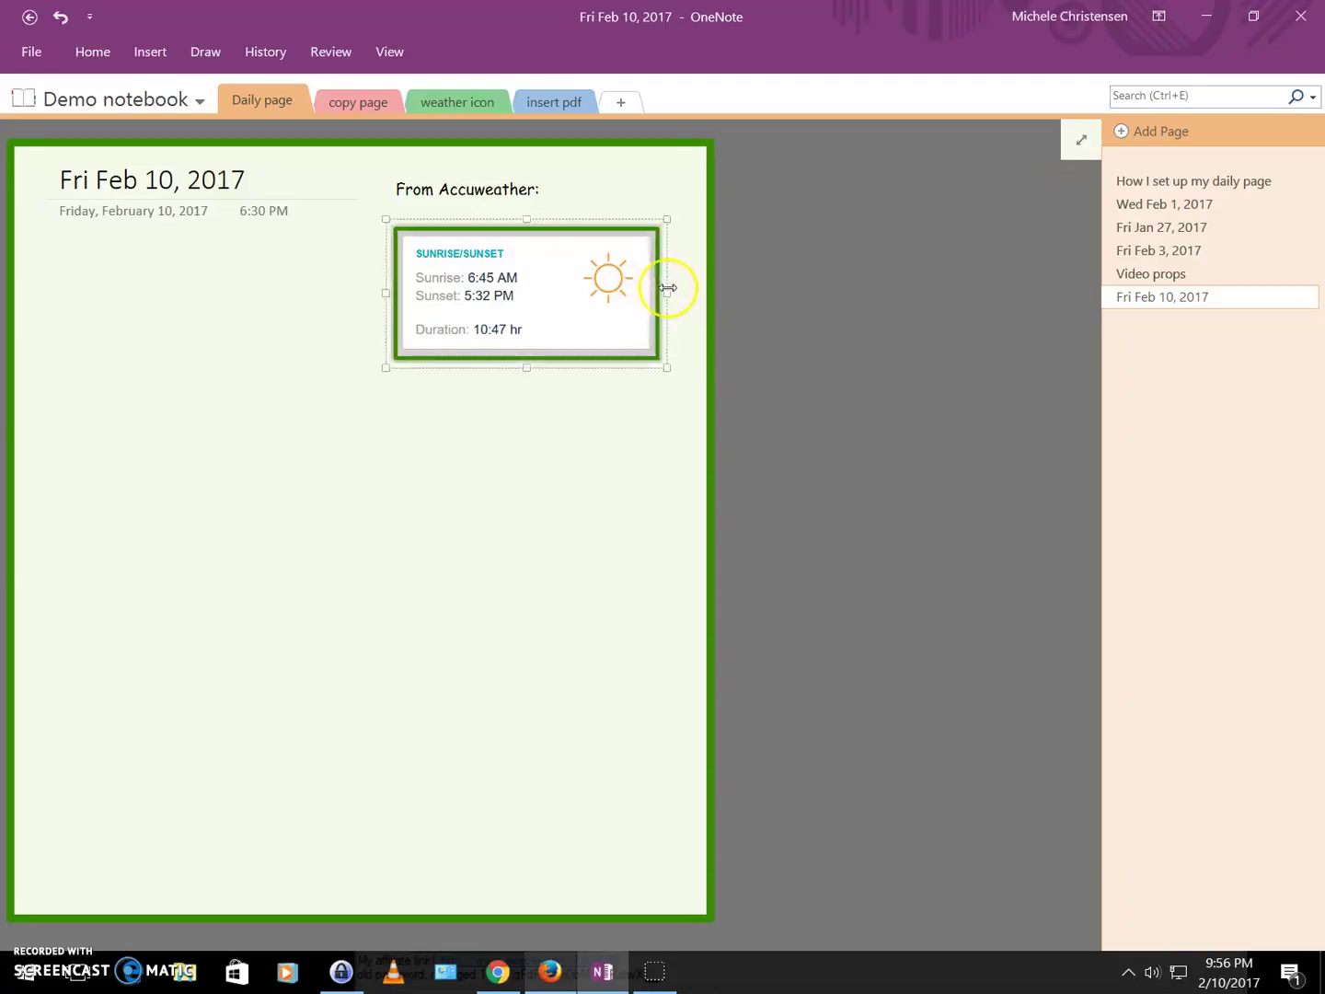
key("Right")
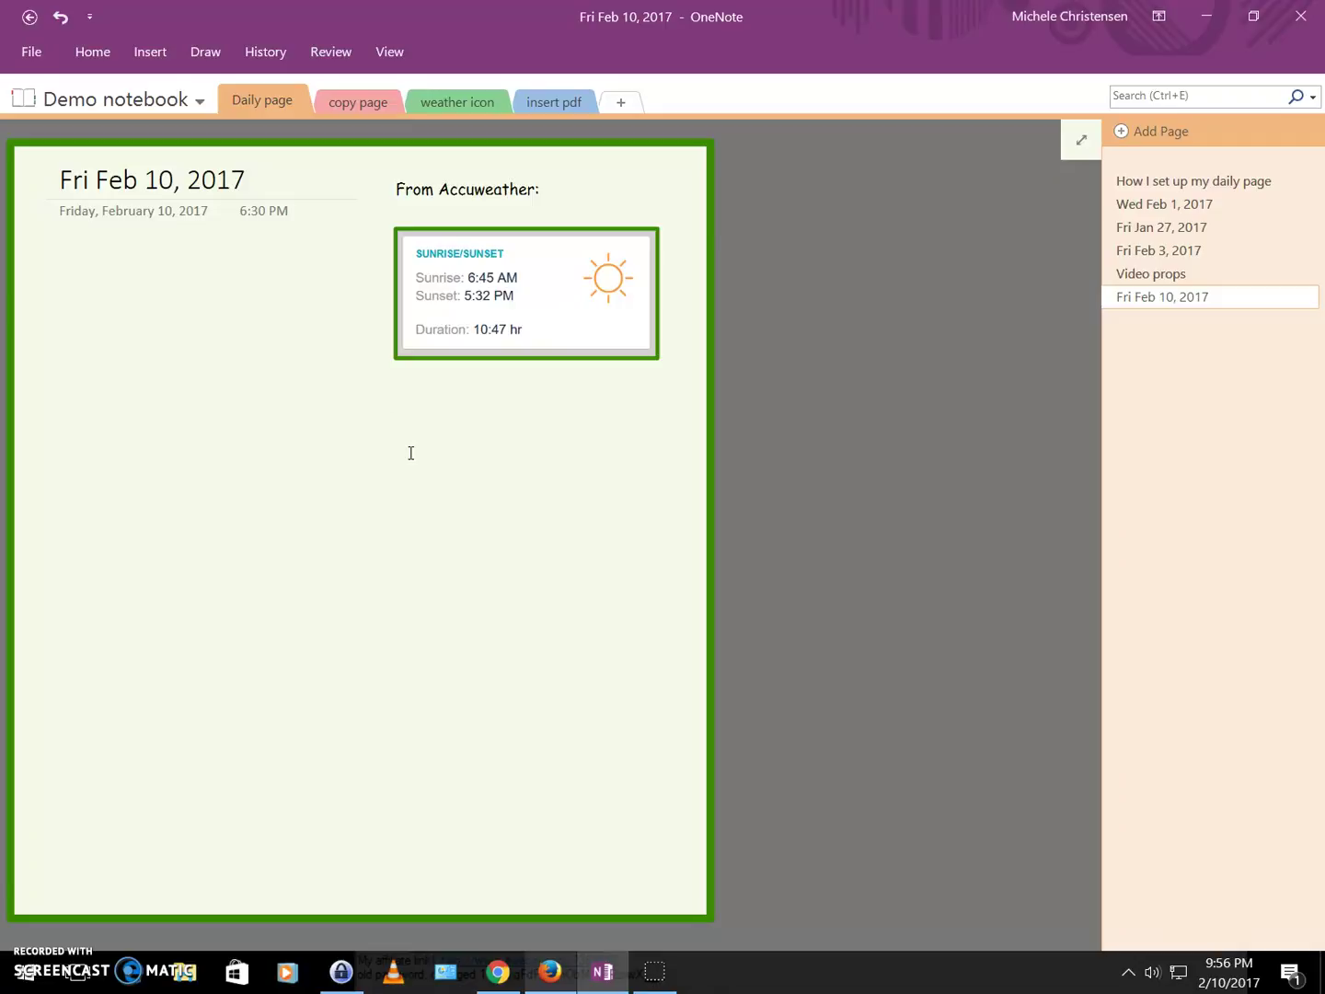
Type the heading 'To-do list:' and add a To Do checkbox tag.
type("To")
key("BackSpace")
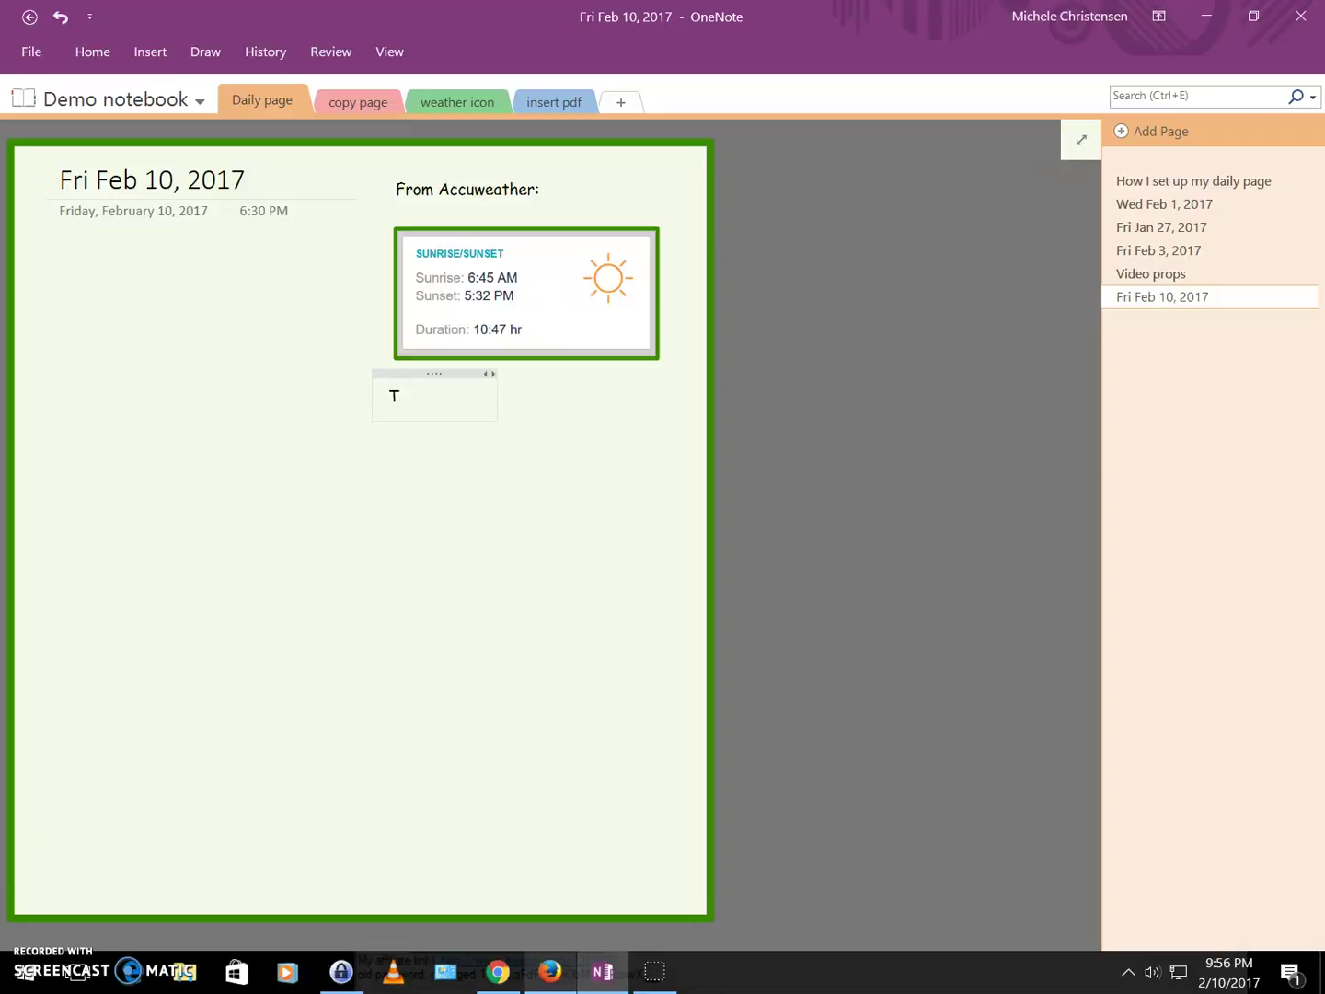
type("o-do list:")
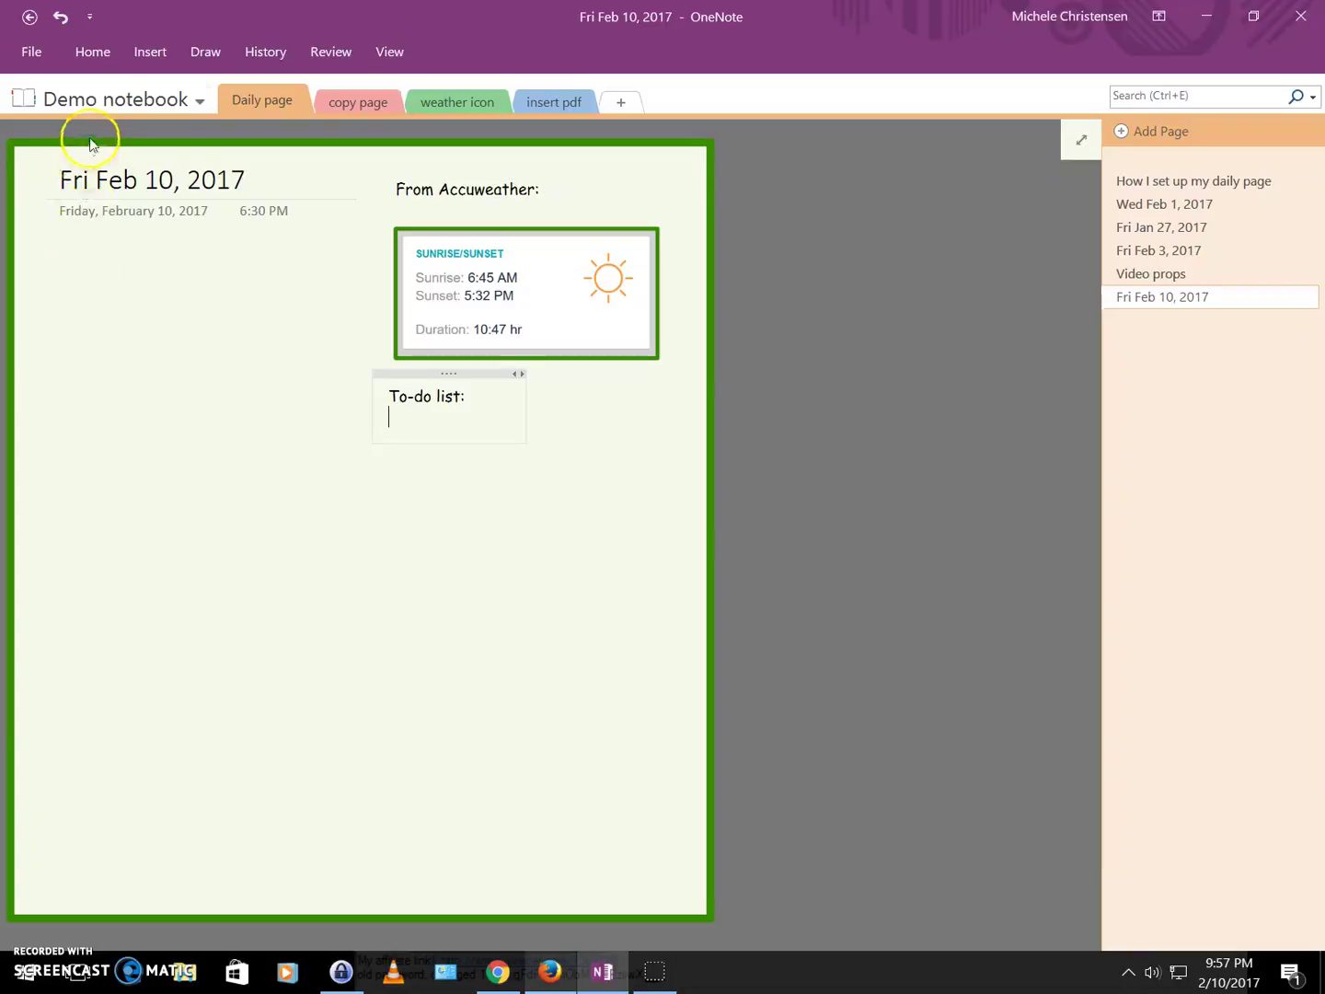
left_click(95, 57)
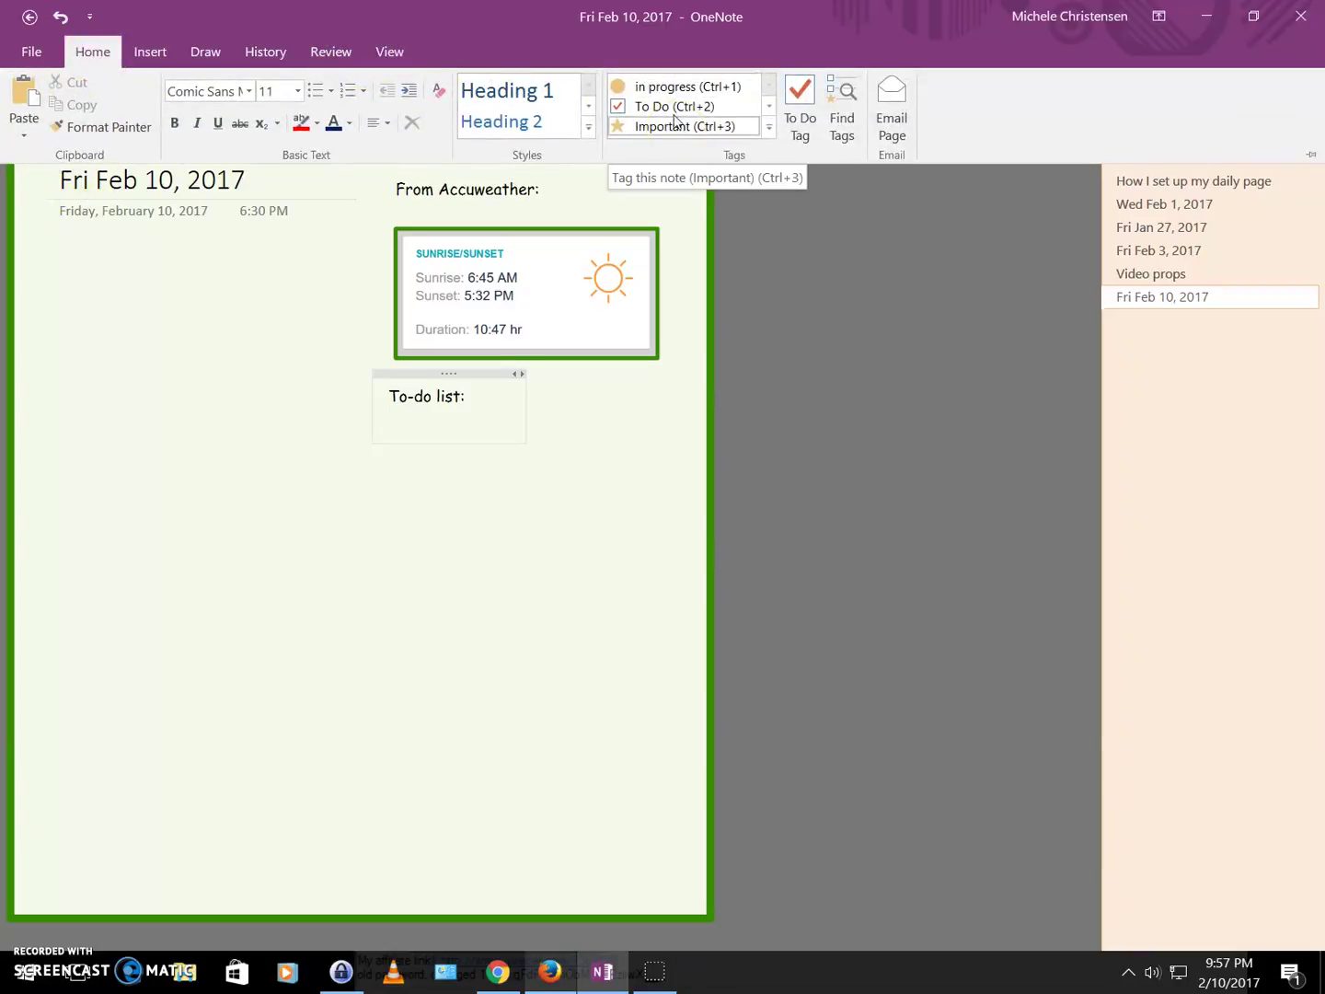
left_click(674, 108)
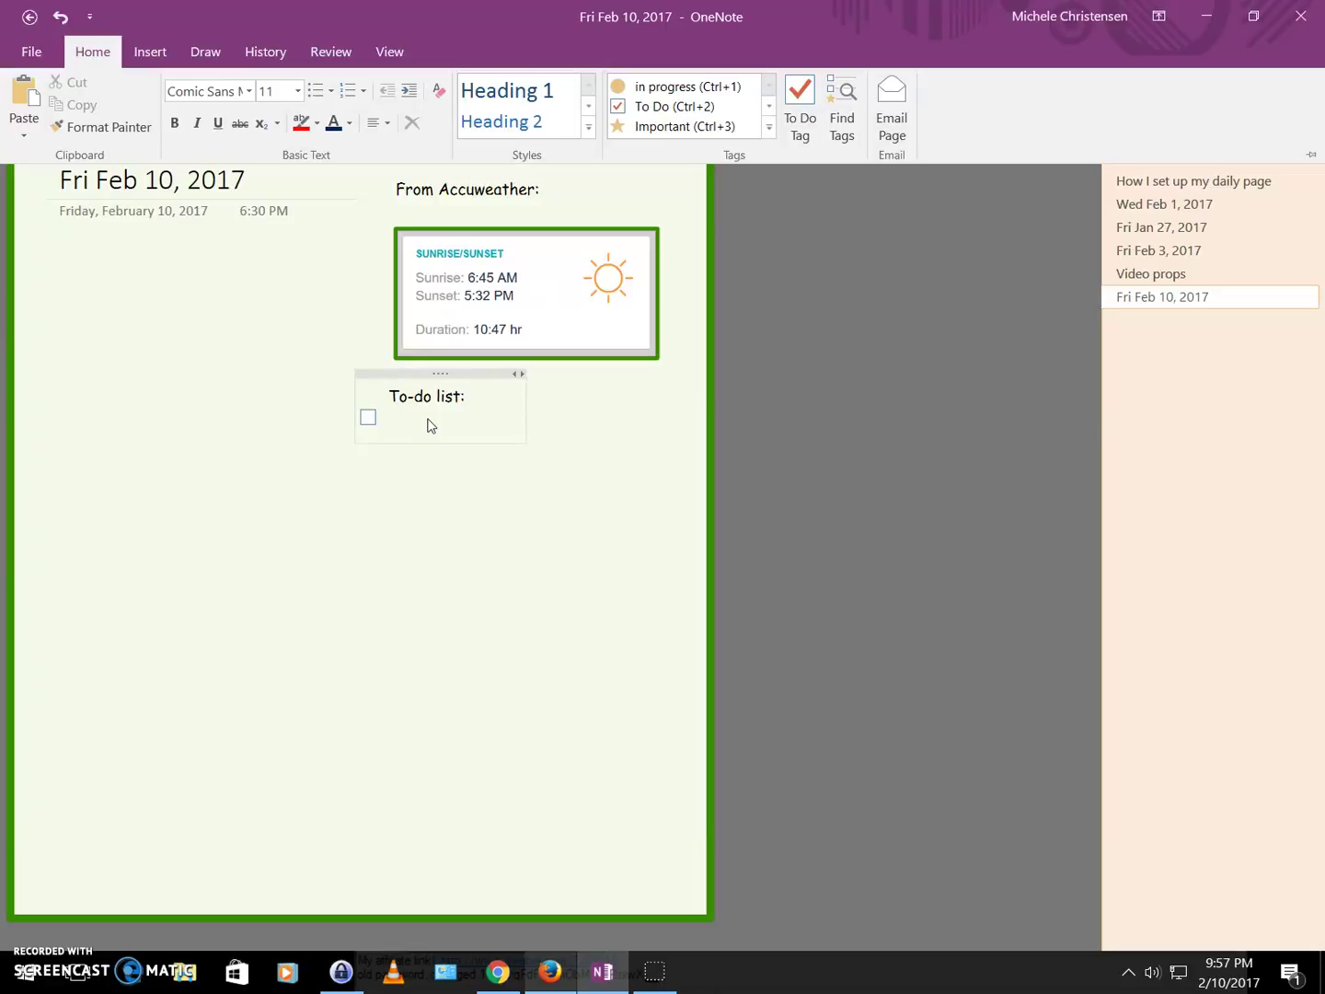
Enter the checkbox tasks Sweep porch, Mail birthday present and Pick up bananas.
left_click(417, 424)
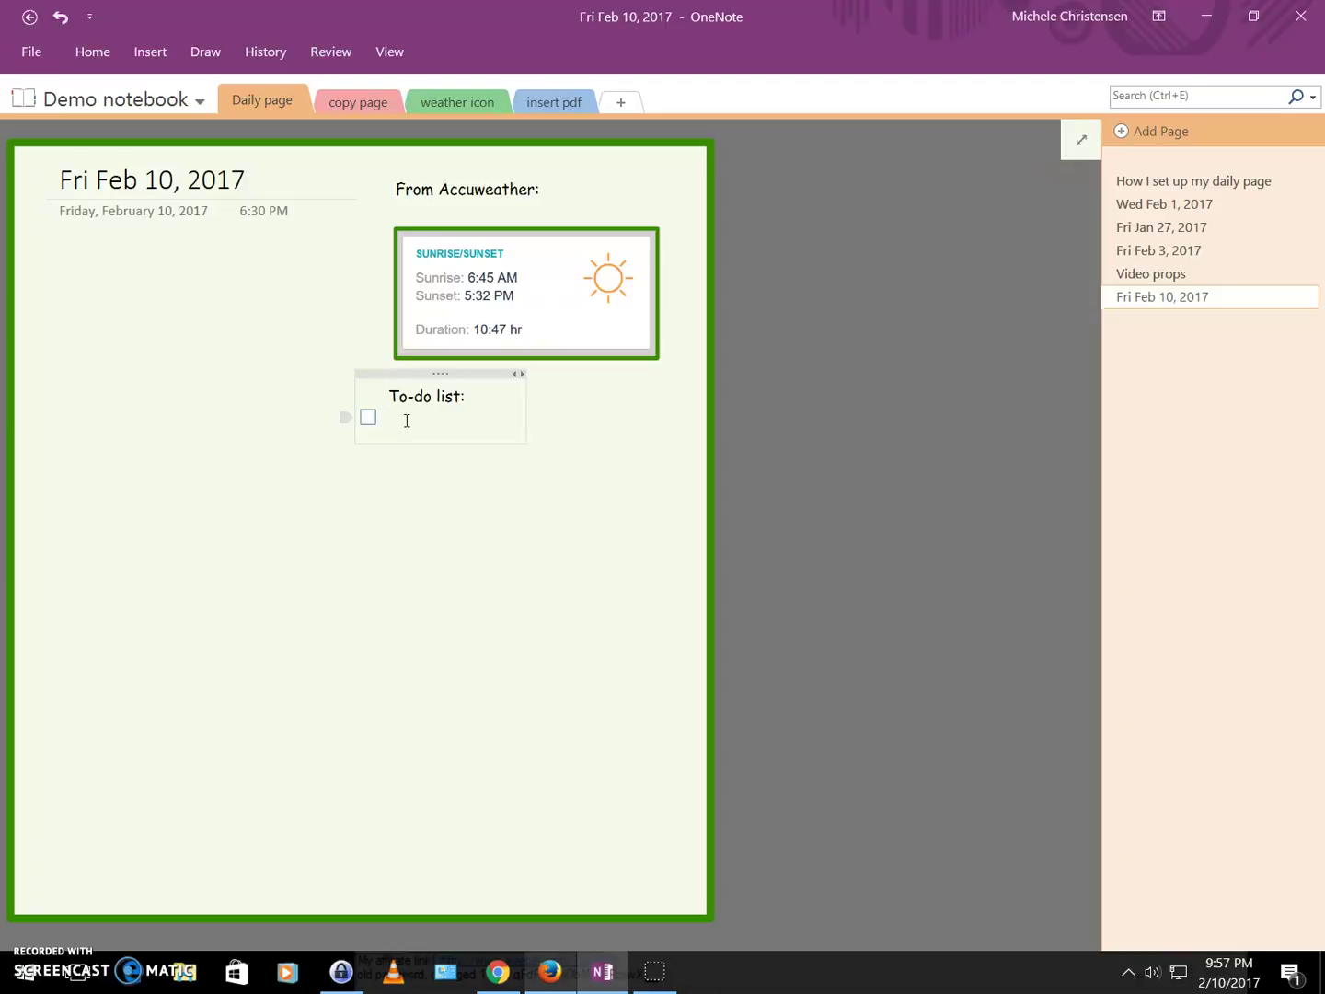
type("Sweep port")
type("h")
key("Return")
type("Mail birthday present")
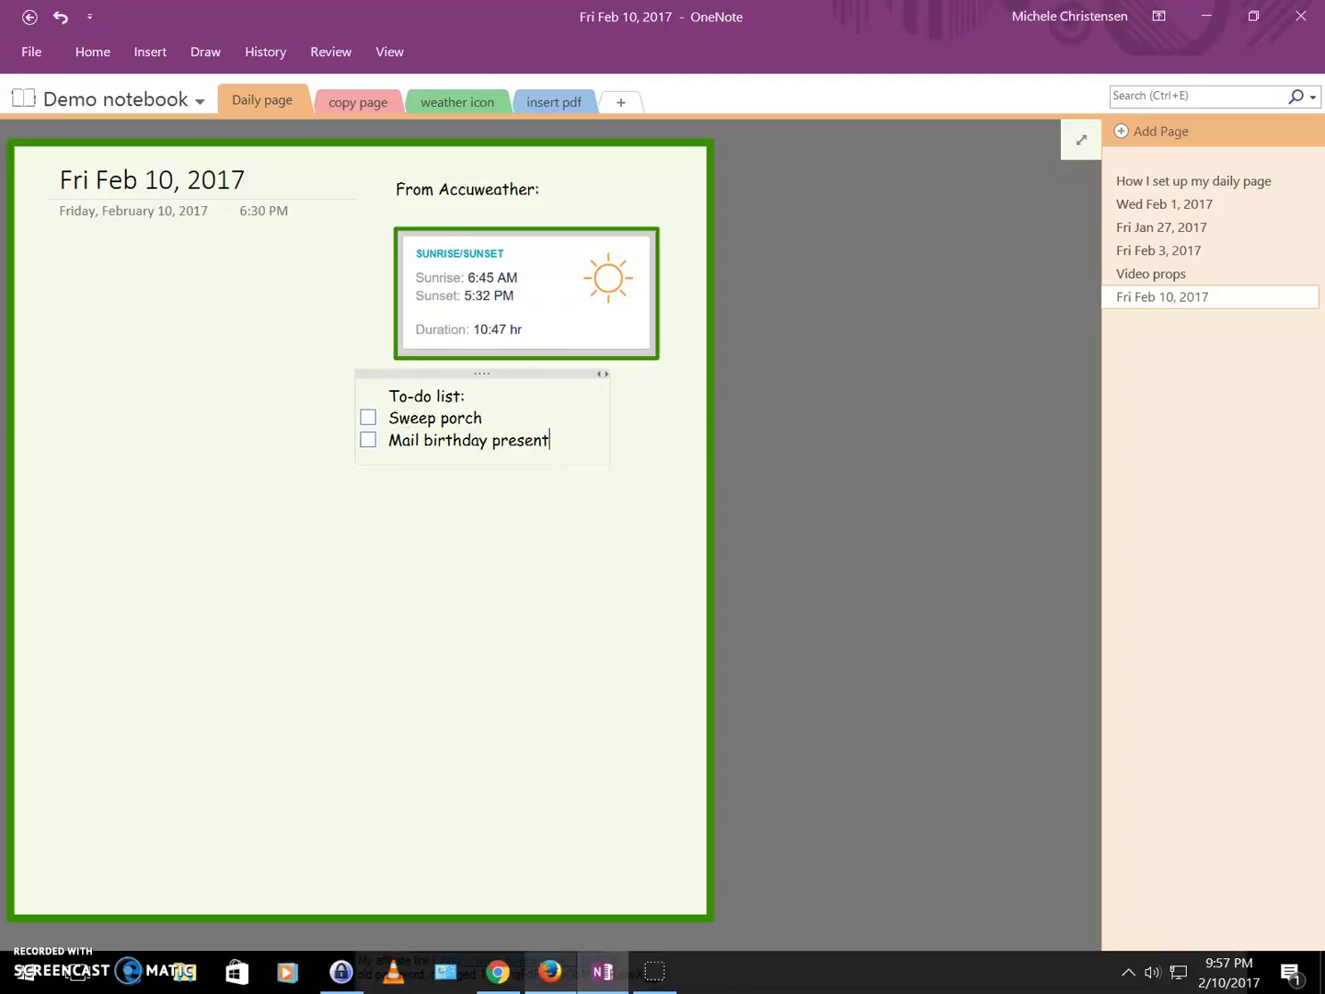
key("Return")
type("pick up")
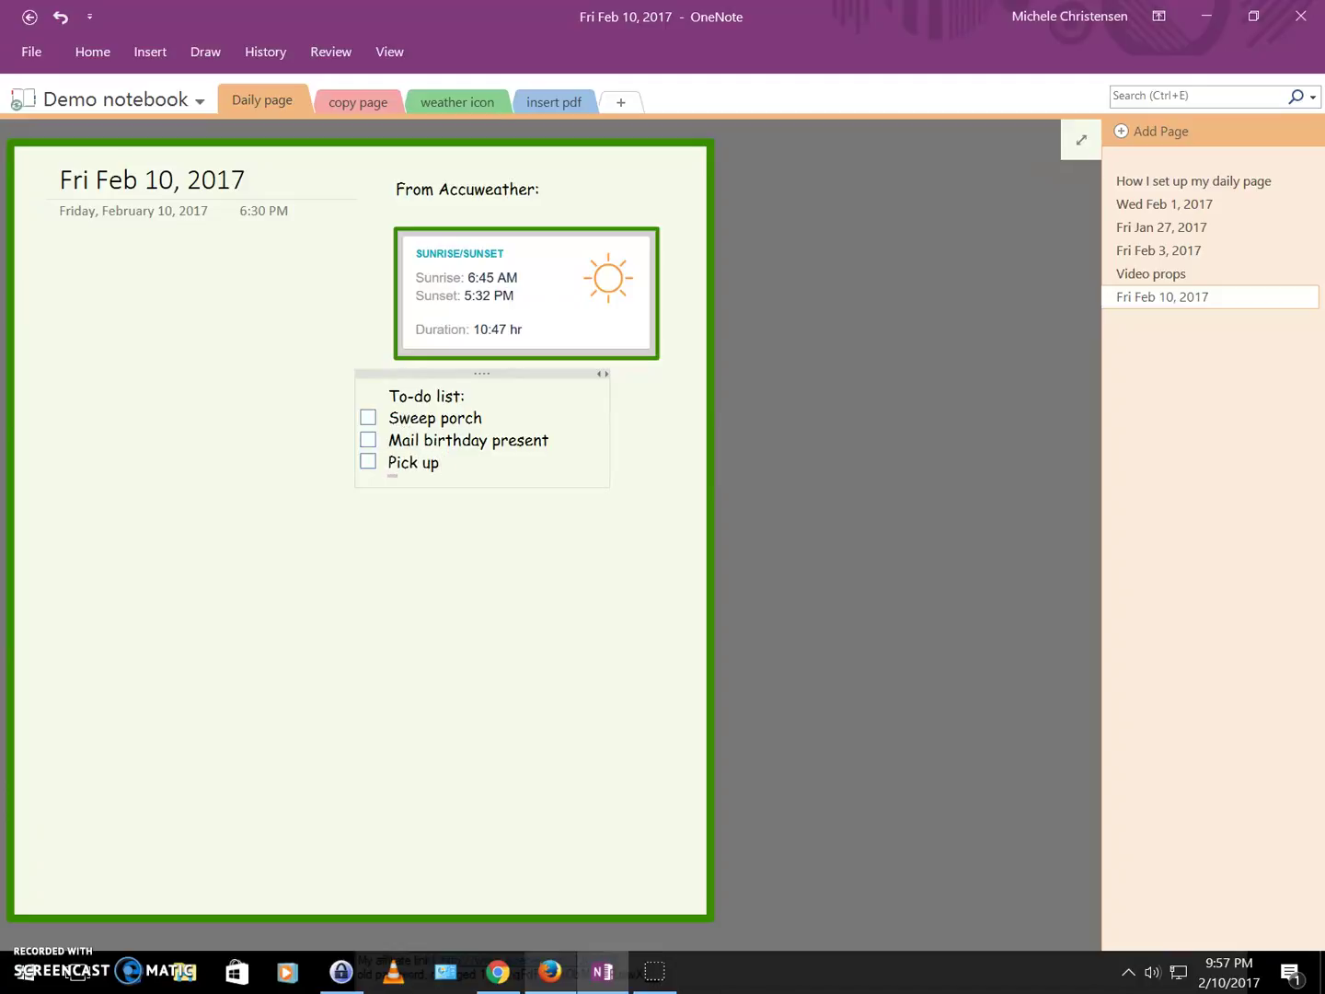
type(" bananas")
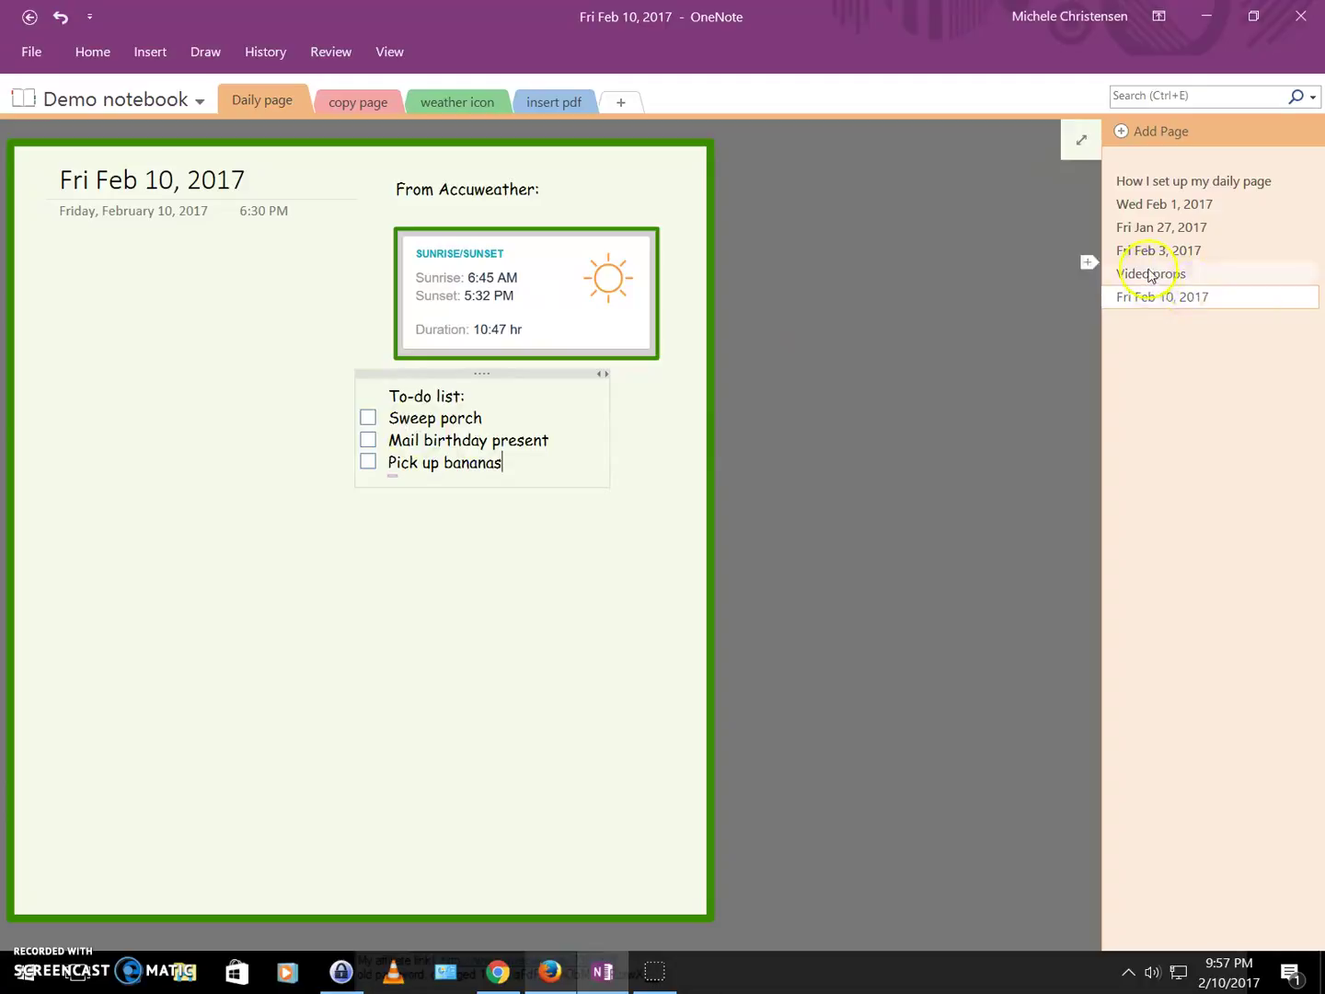
Copy the five sample to-do items from Video props and paste them after 'Pick up bananas'.
left_click(1149, 275)
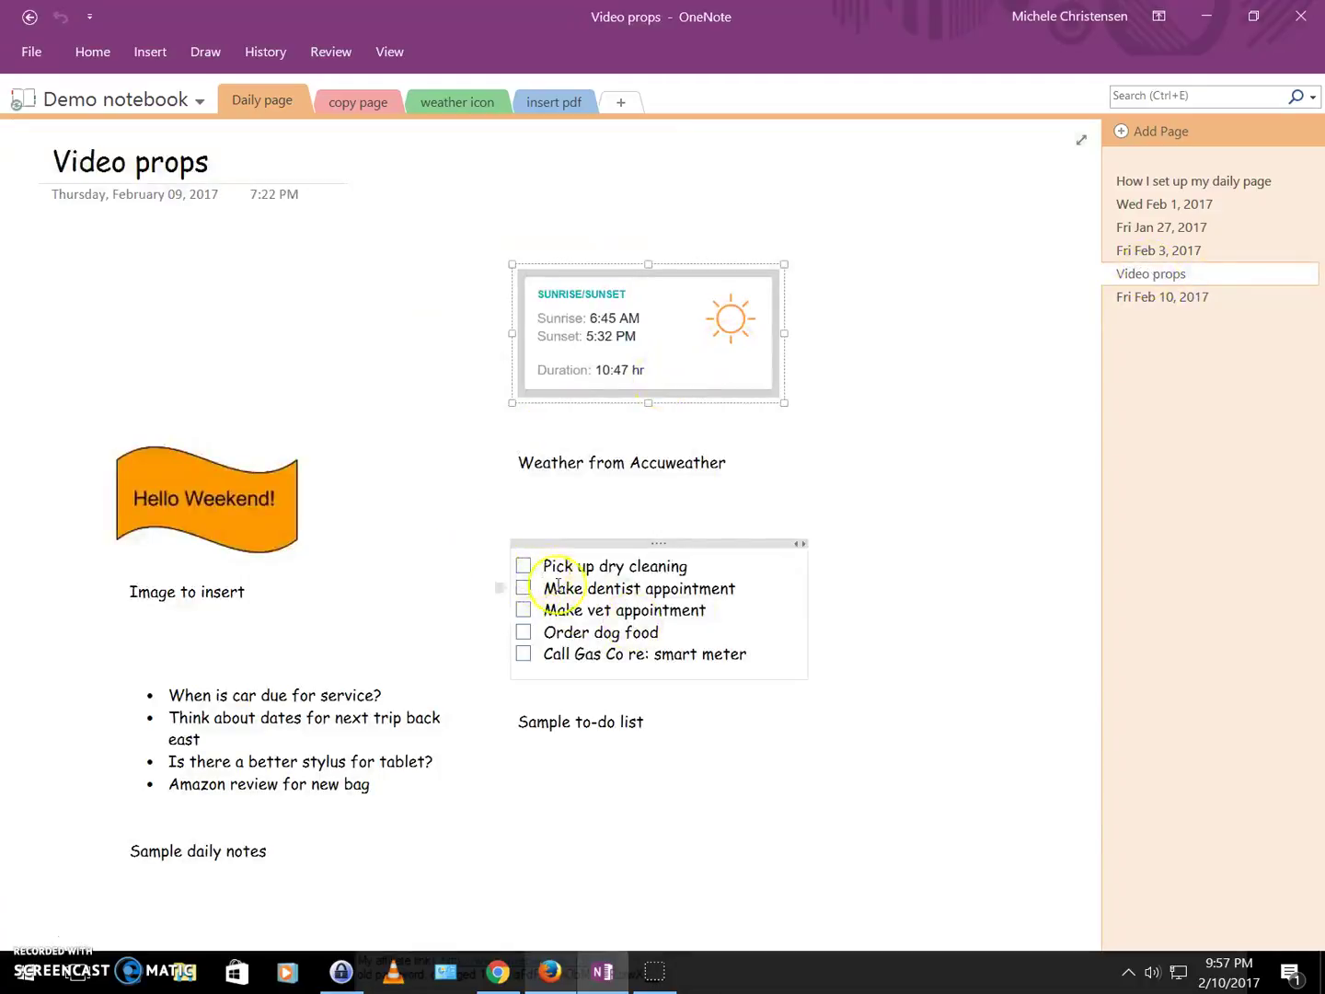
left_click_drag(748, 653, 529, 563)
key("ctrl+c")
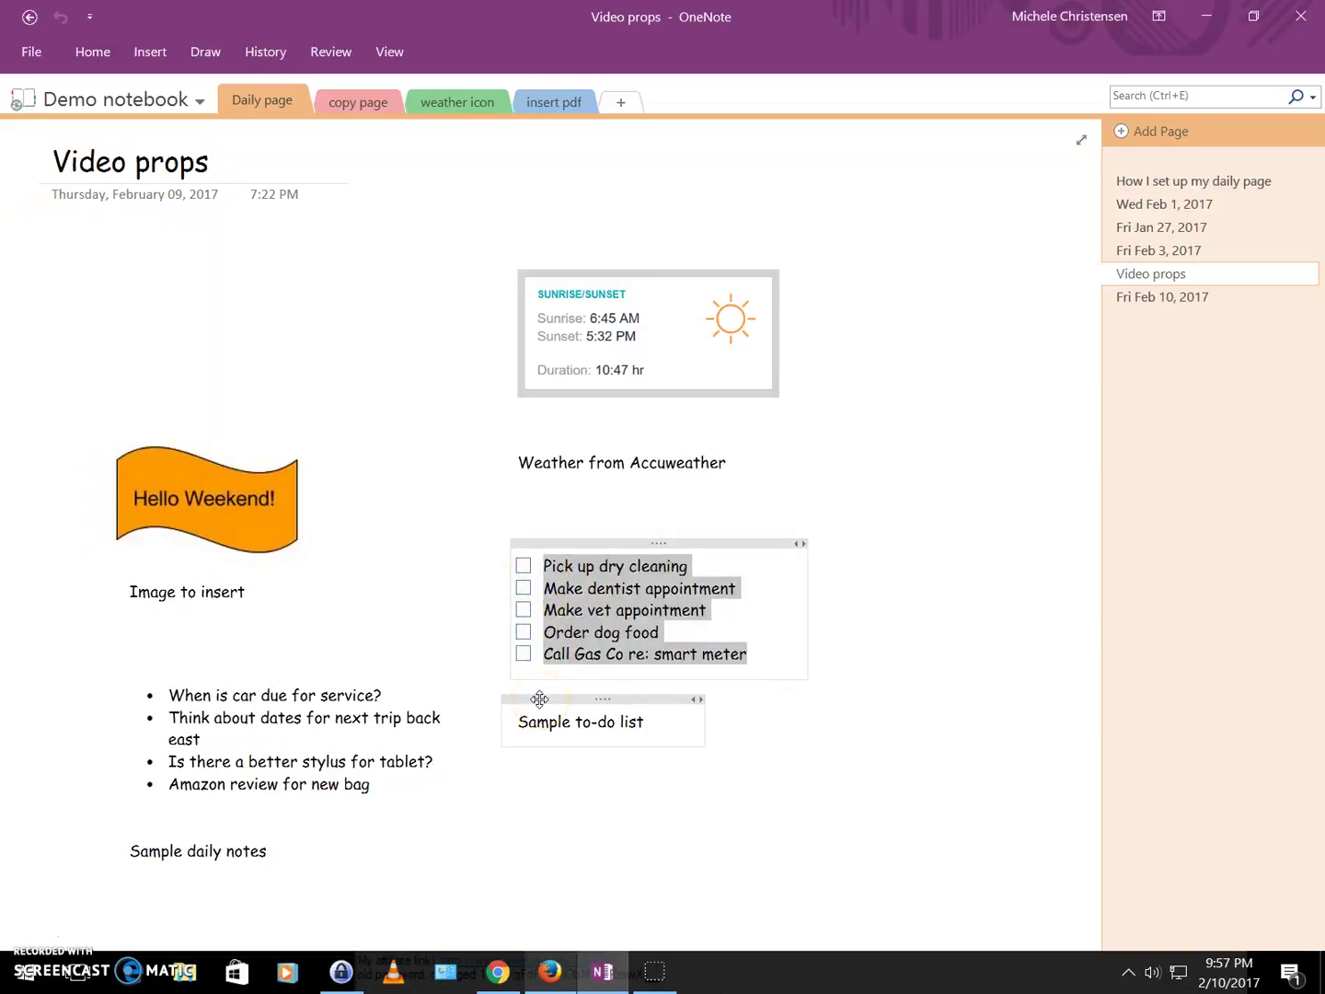
left_click(1172, 298)
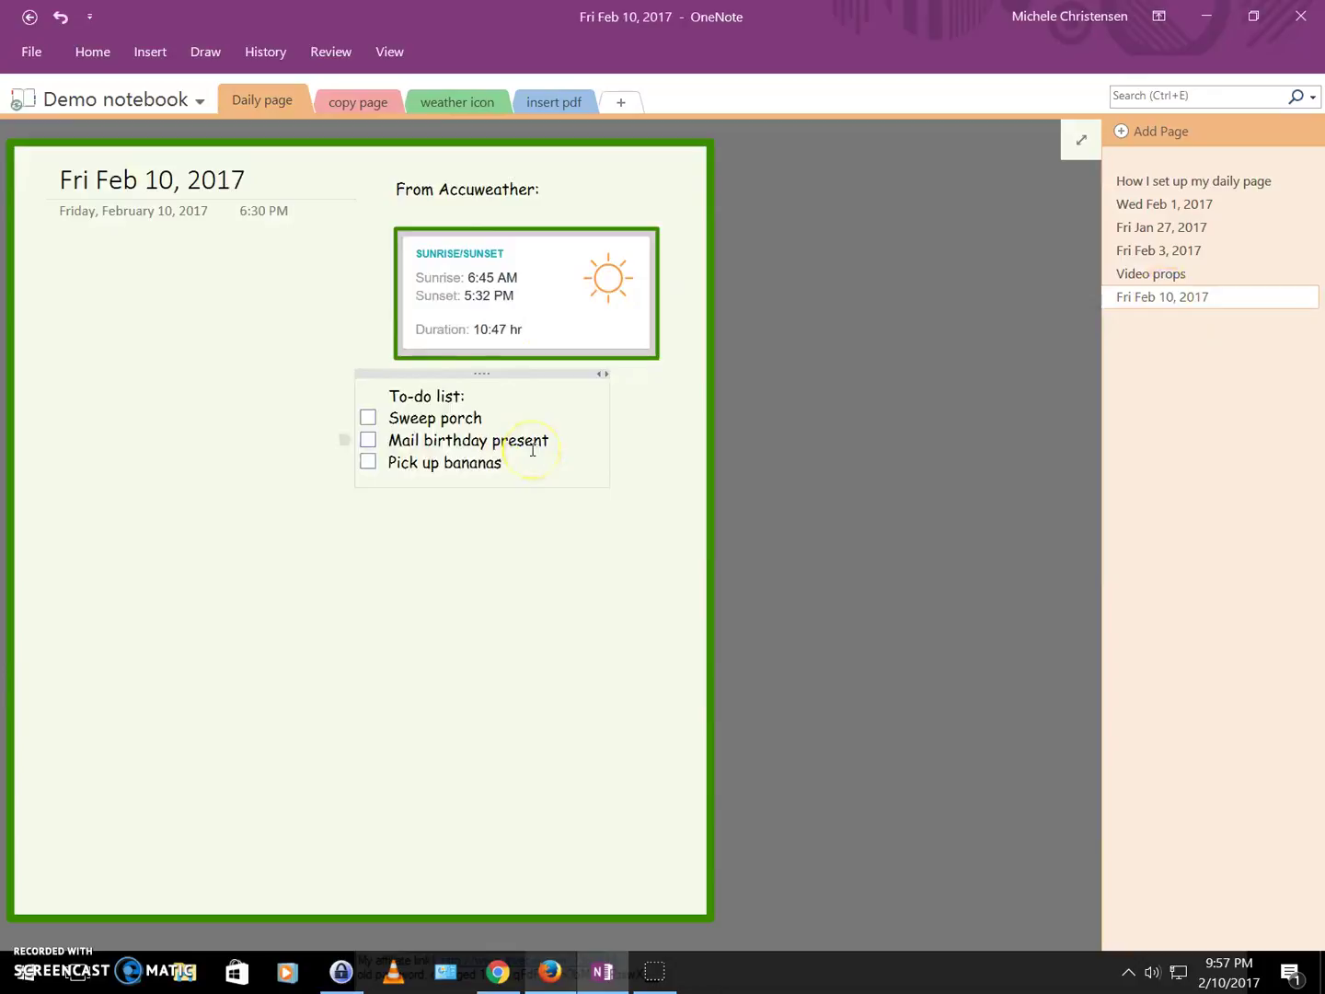
key("Return")
key("ctrl+v")
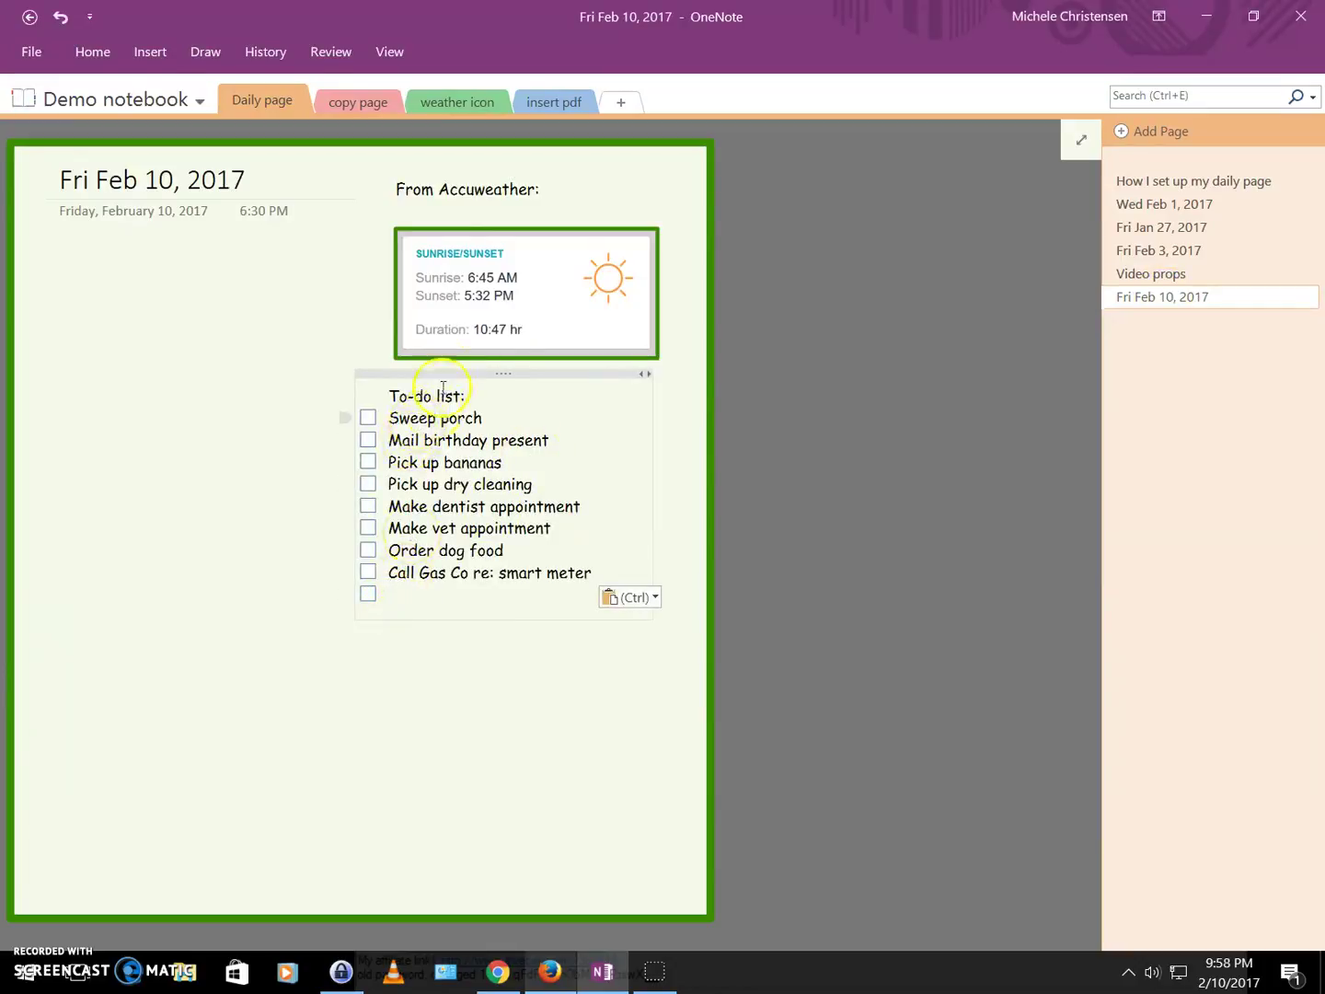
left_click_drag(443, 373, 452, 399)
Draw a green rectangle around the to-do list, widened to fit 'Call Gas Co re: smart meter'.
left_click(416, 803)
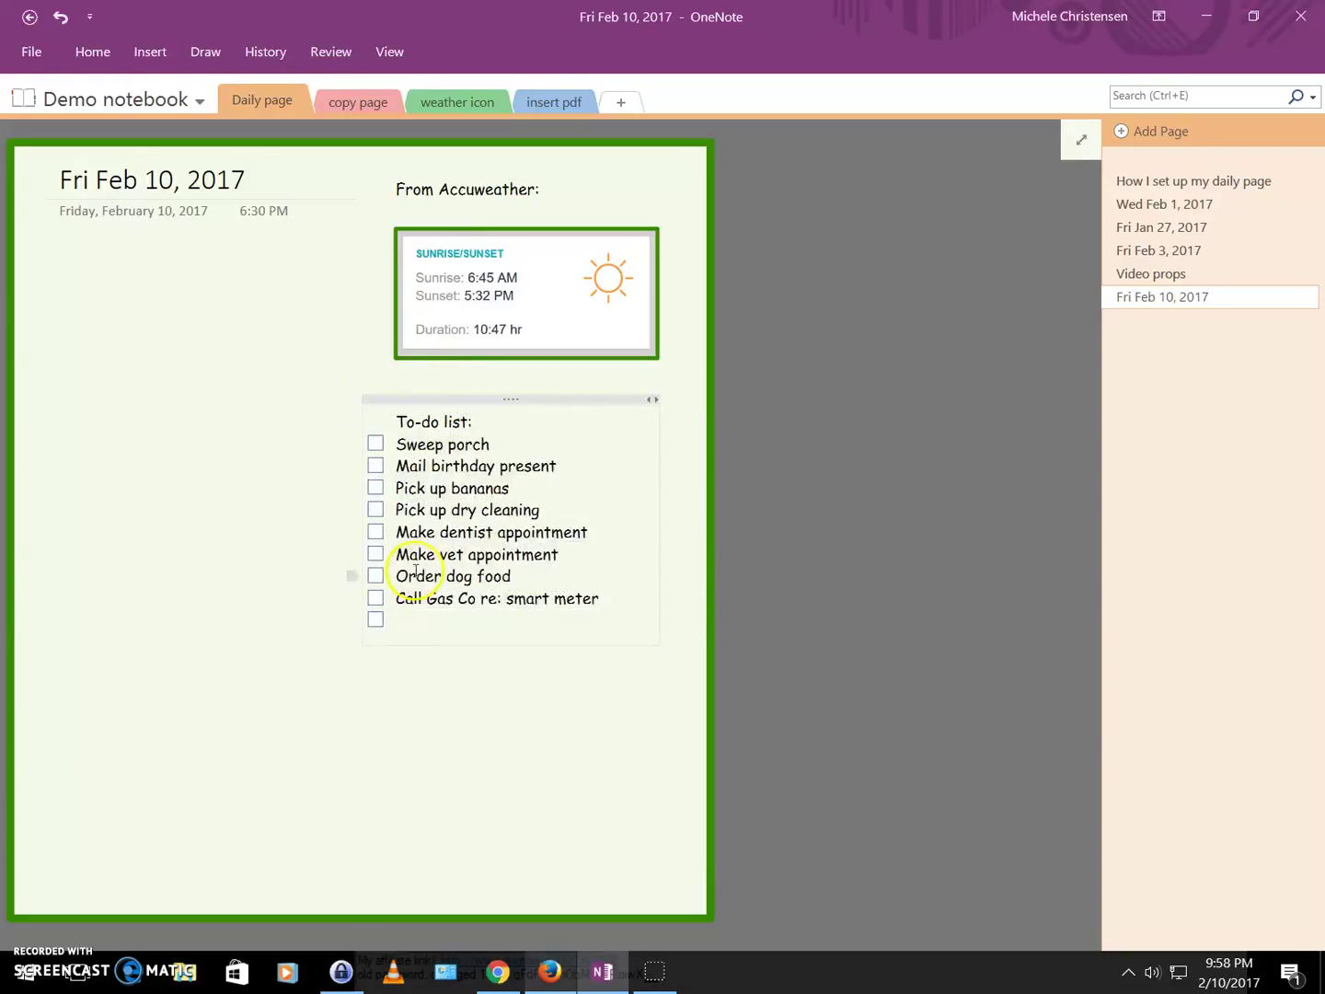
left_click(210, 53)
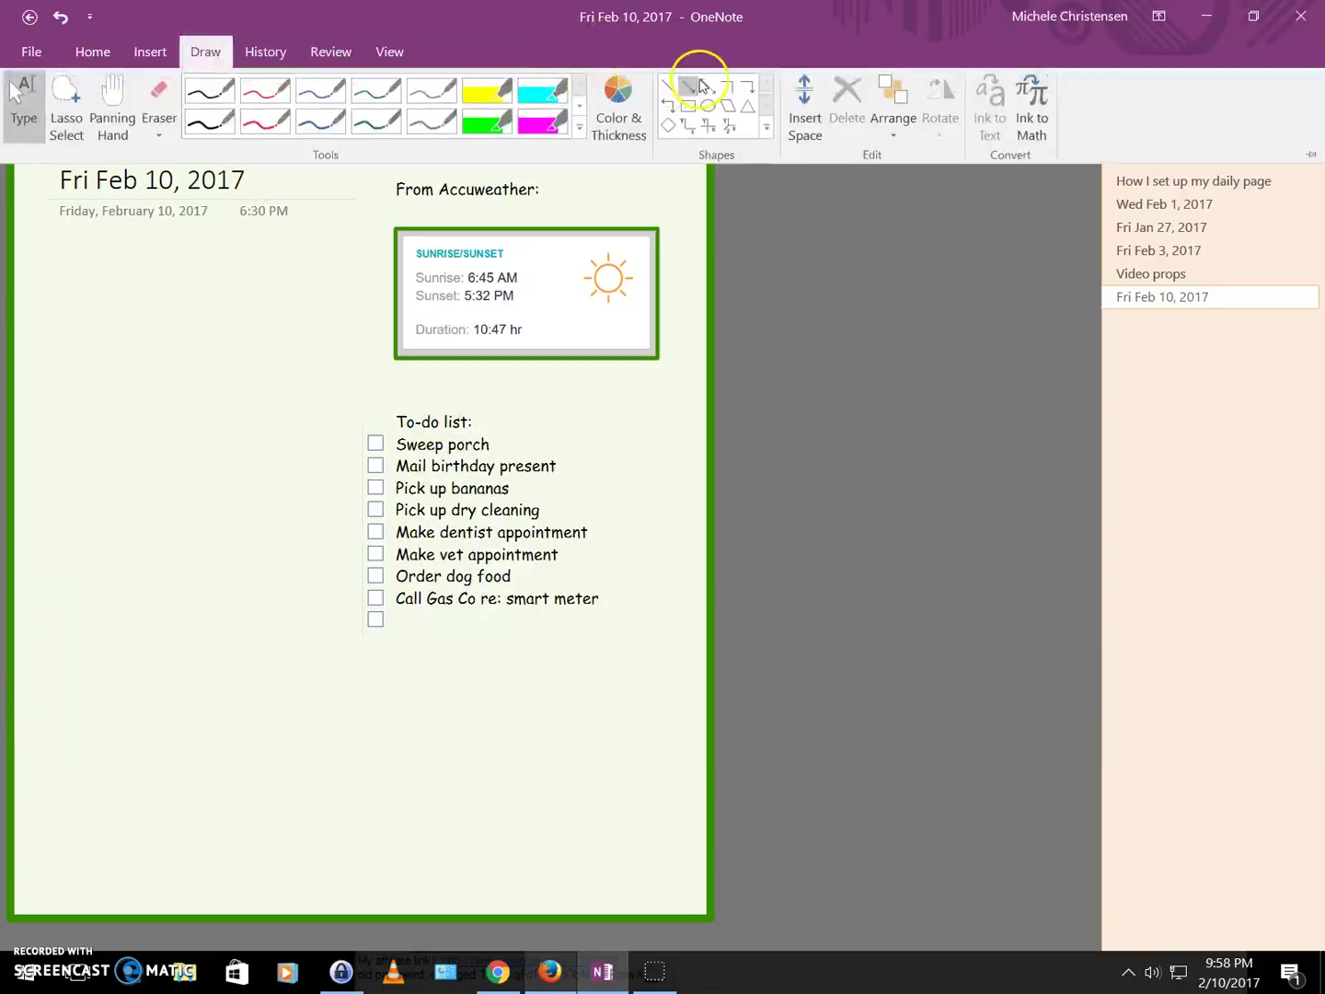
left_click(695, 106)
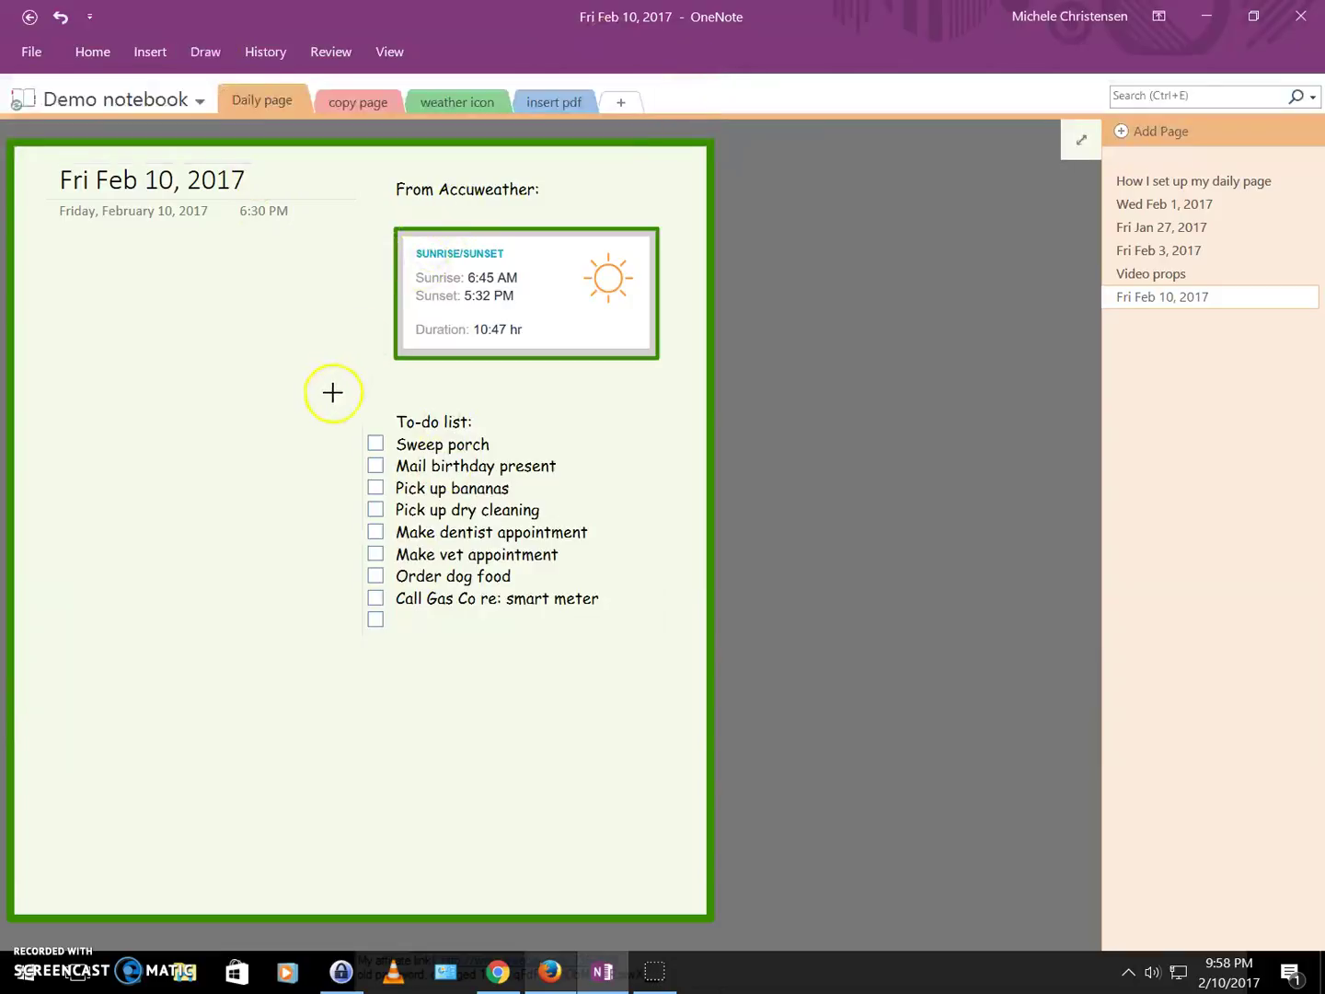
mouse_move(334, 392)
left_mouse_down()
mouse_move(518, 448)
mouse_move(612, 581)
mouse_move(639, 689)
mouse_move(666, 703)
left_mouse_up()
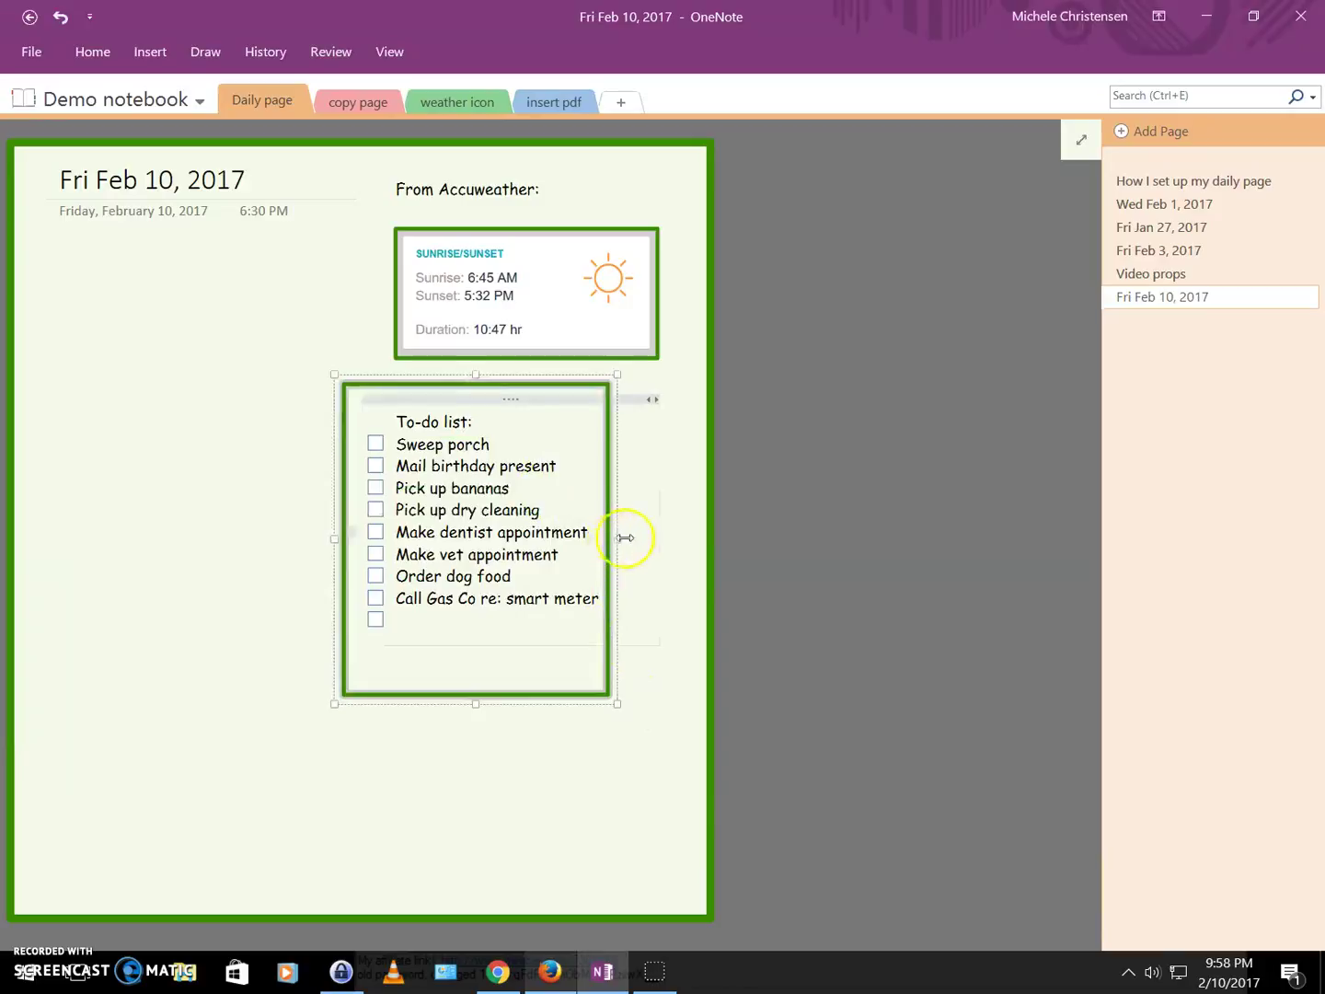
left_click_drag(627, 538, 651, 534)
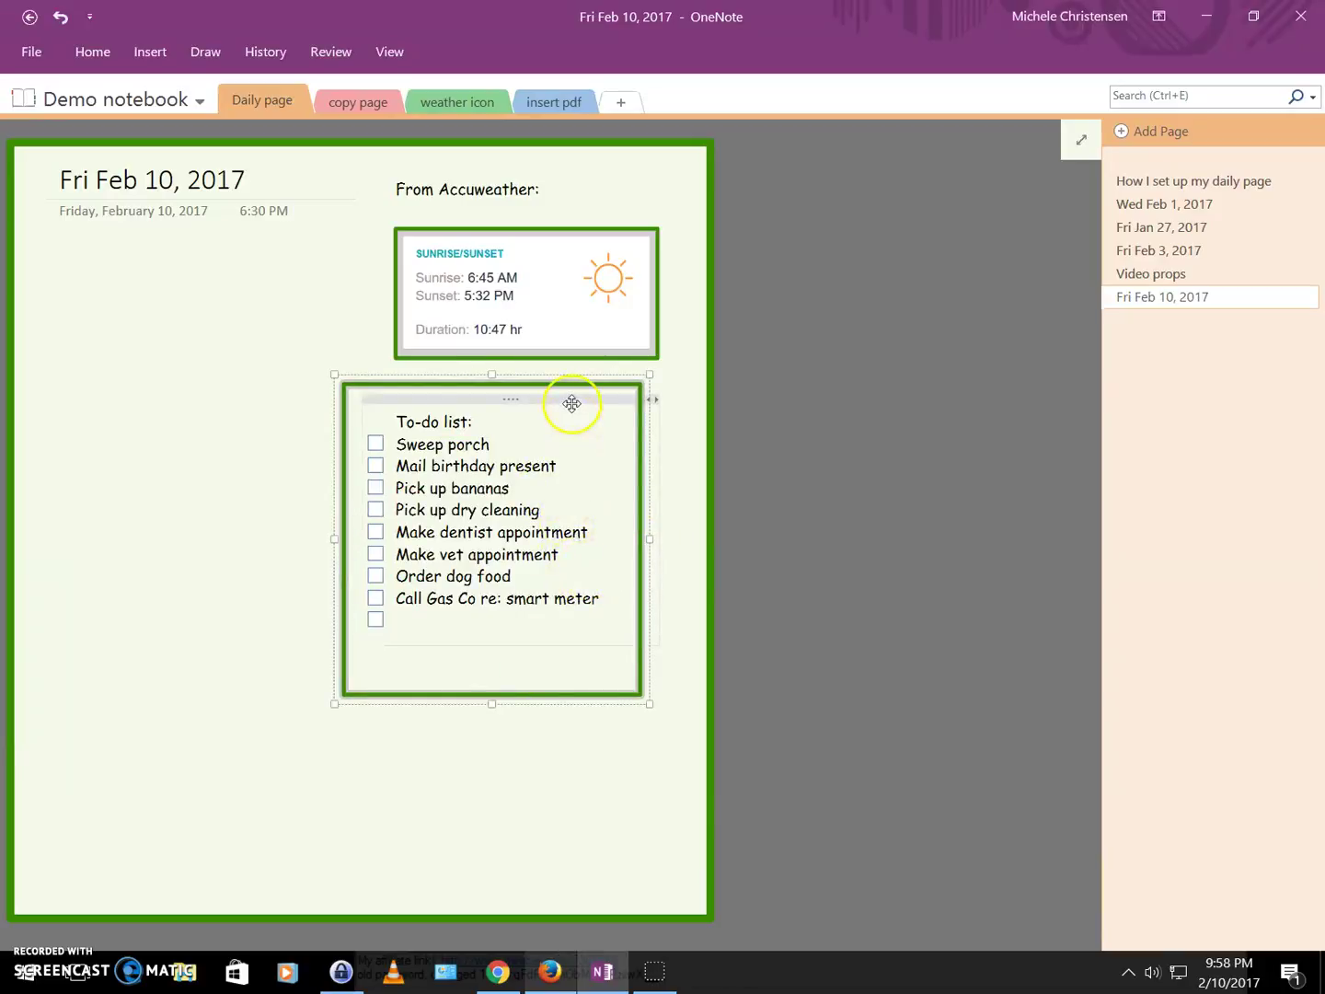
left_click(514, 832)
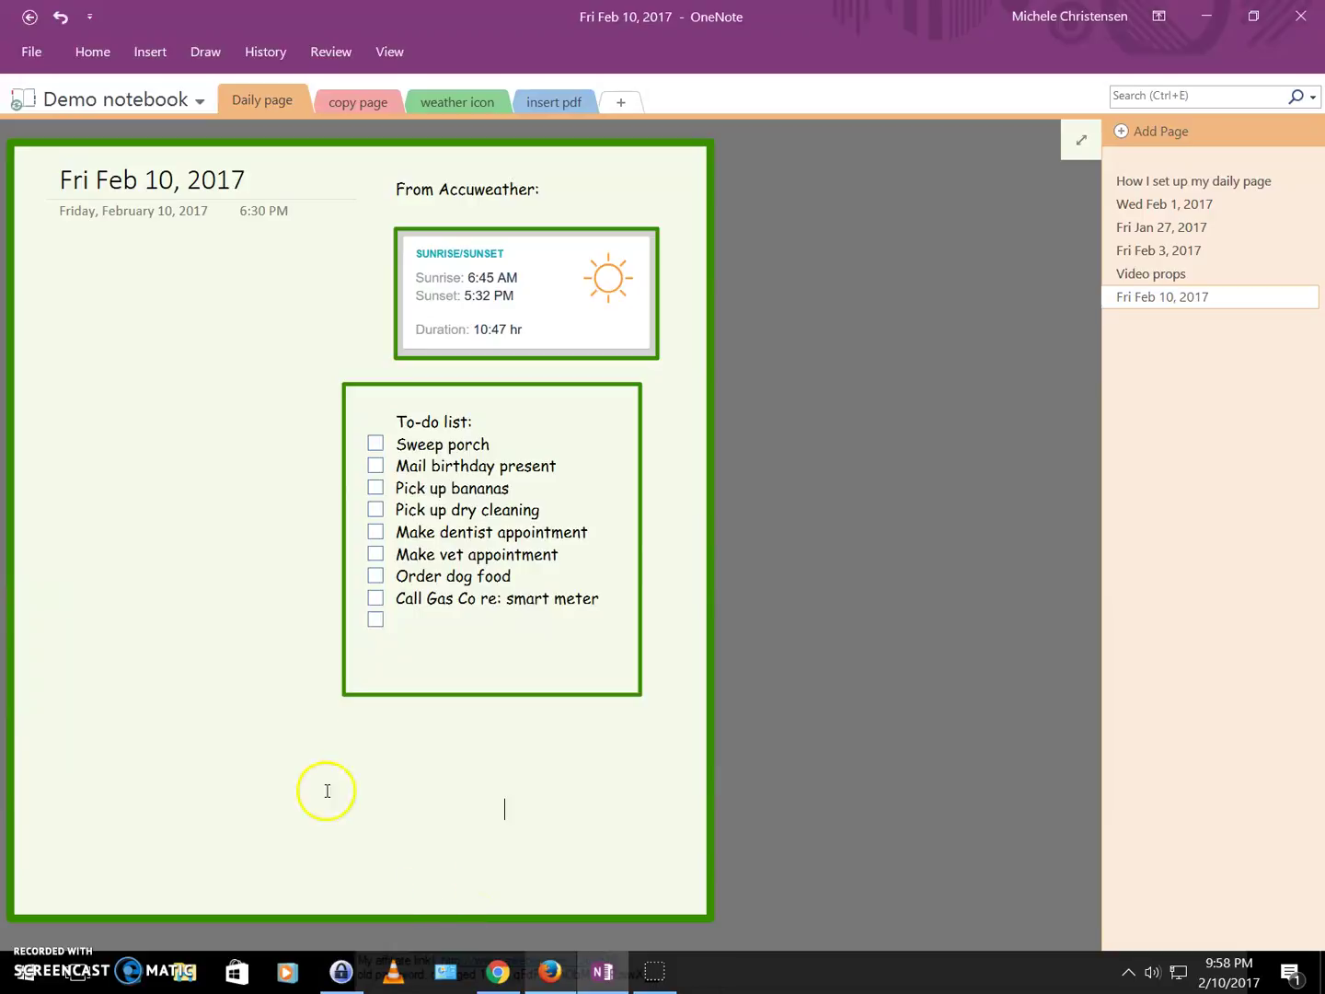
Start a note under the date with the heading 'Today's notes:'.
left_click(57, 256)
type("To")
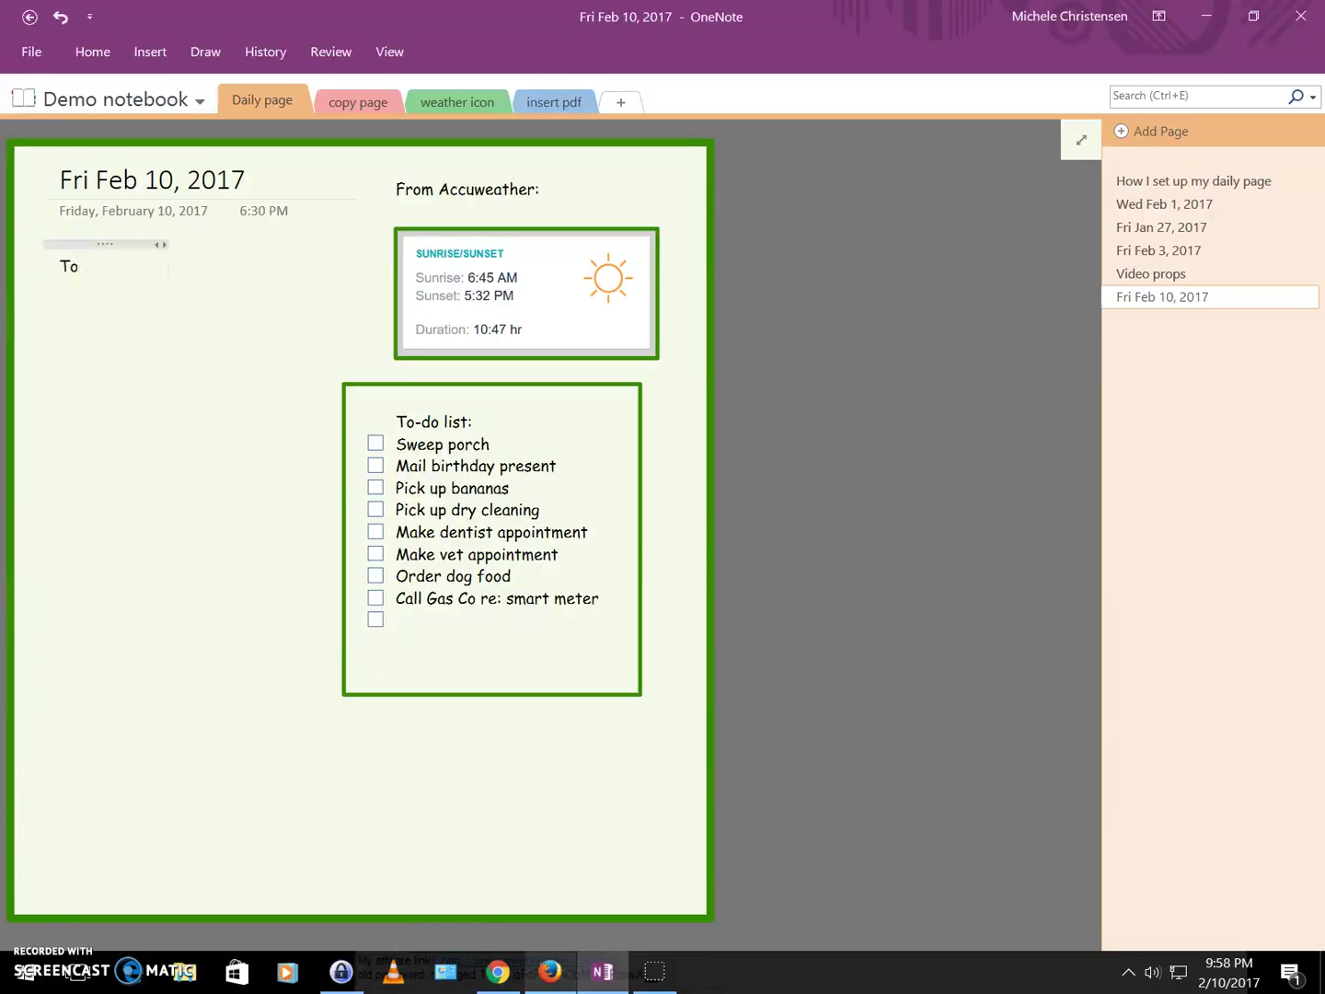
type("day's n otes")
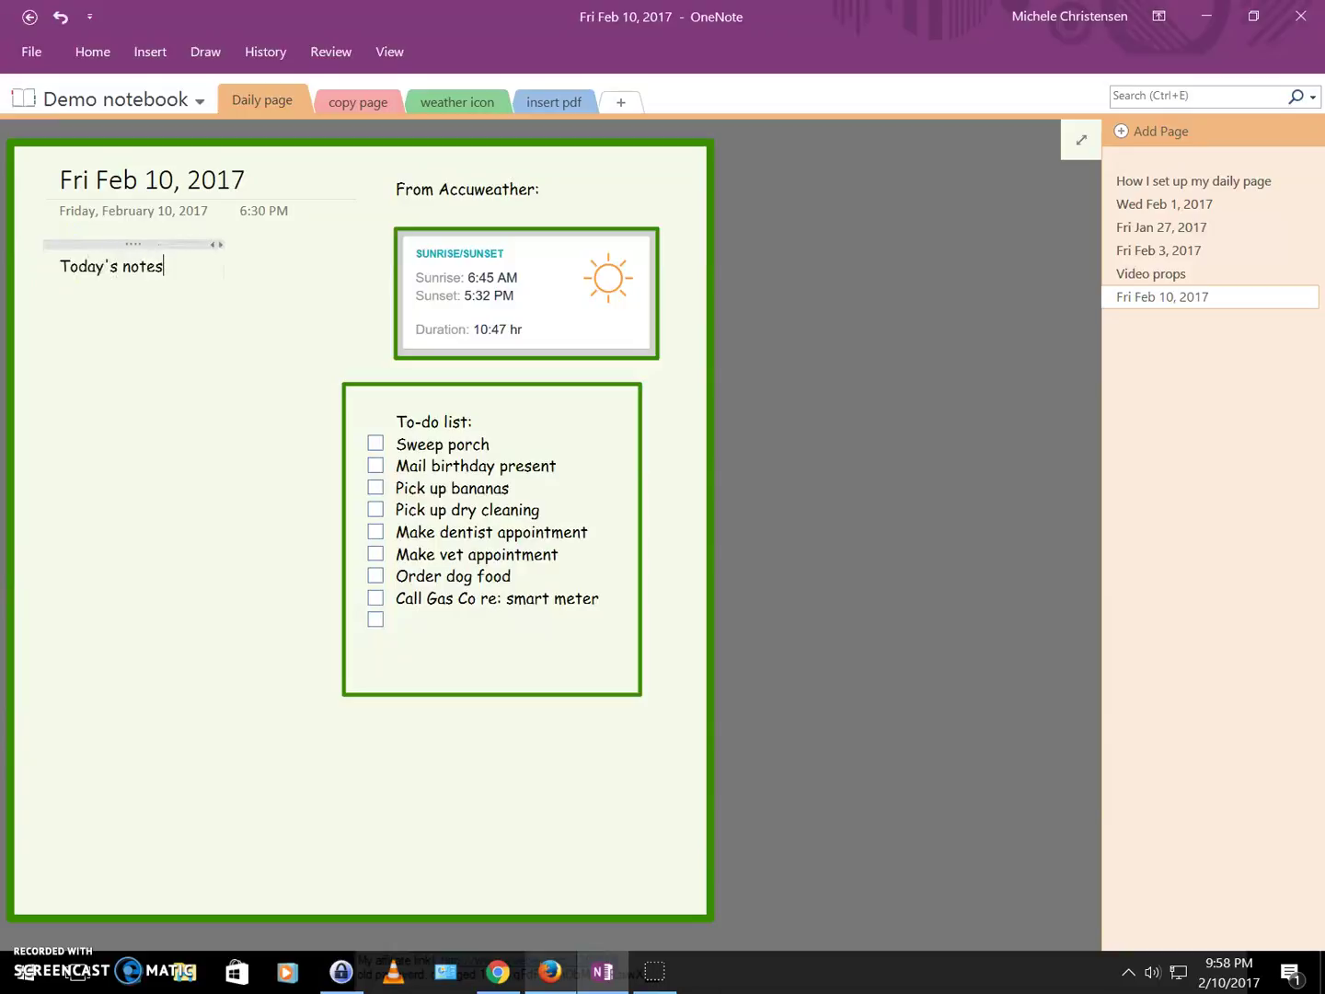
type(":")
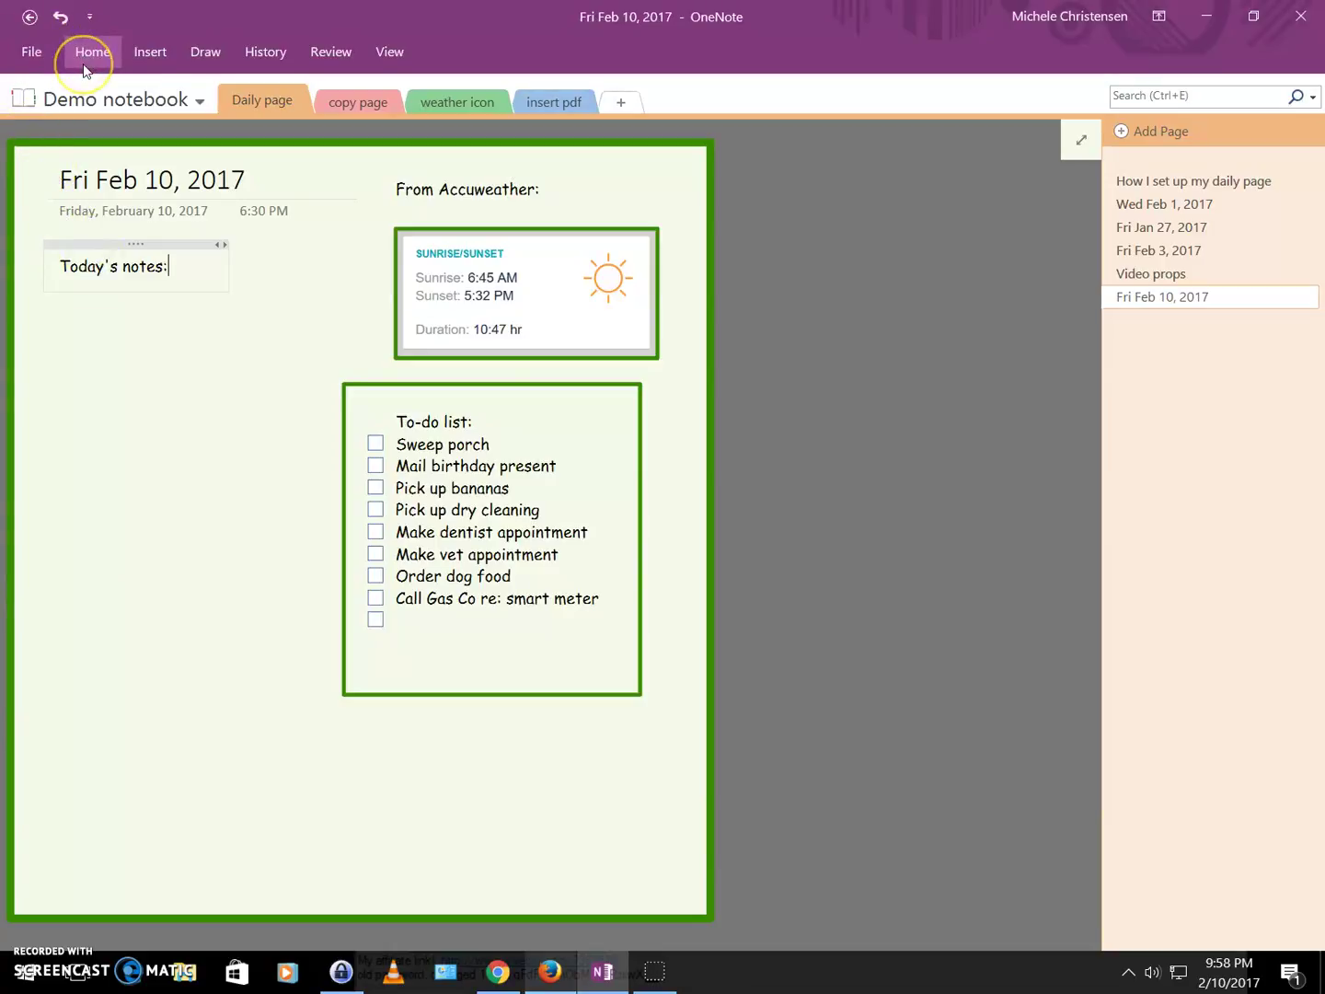
key("Return")
Add bullets 'Read article on monitor' and 'Send form in' beneath the heading.
left_click(83, 66)
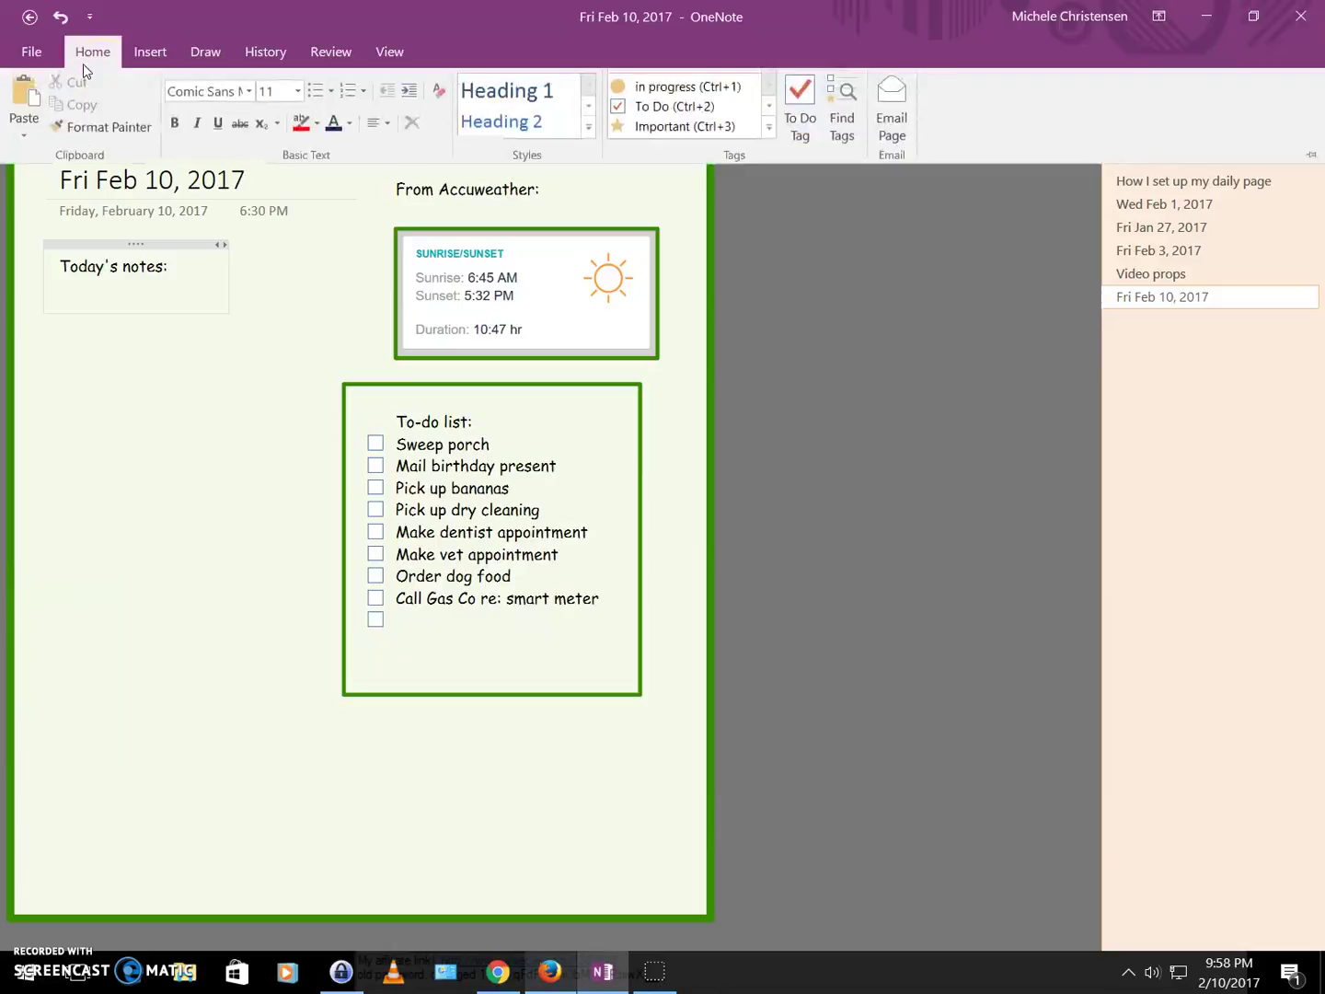
left_click(320, 101)
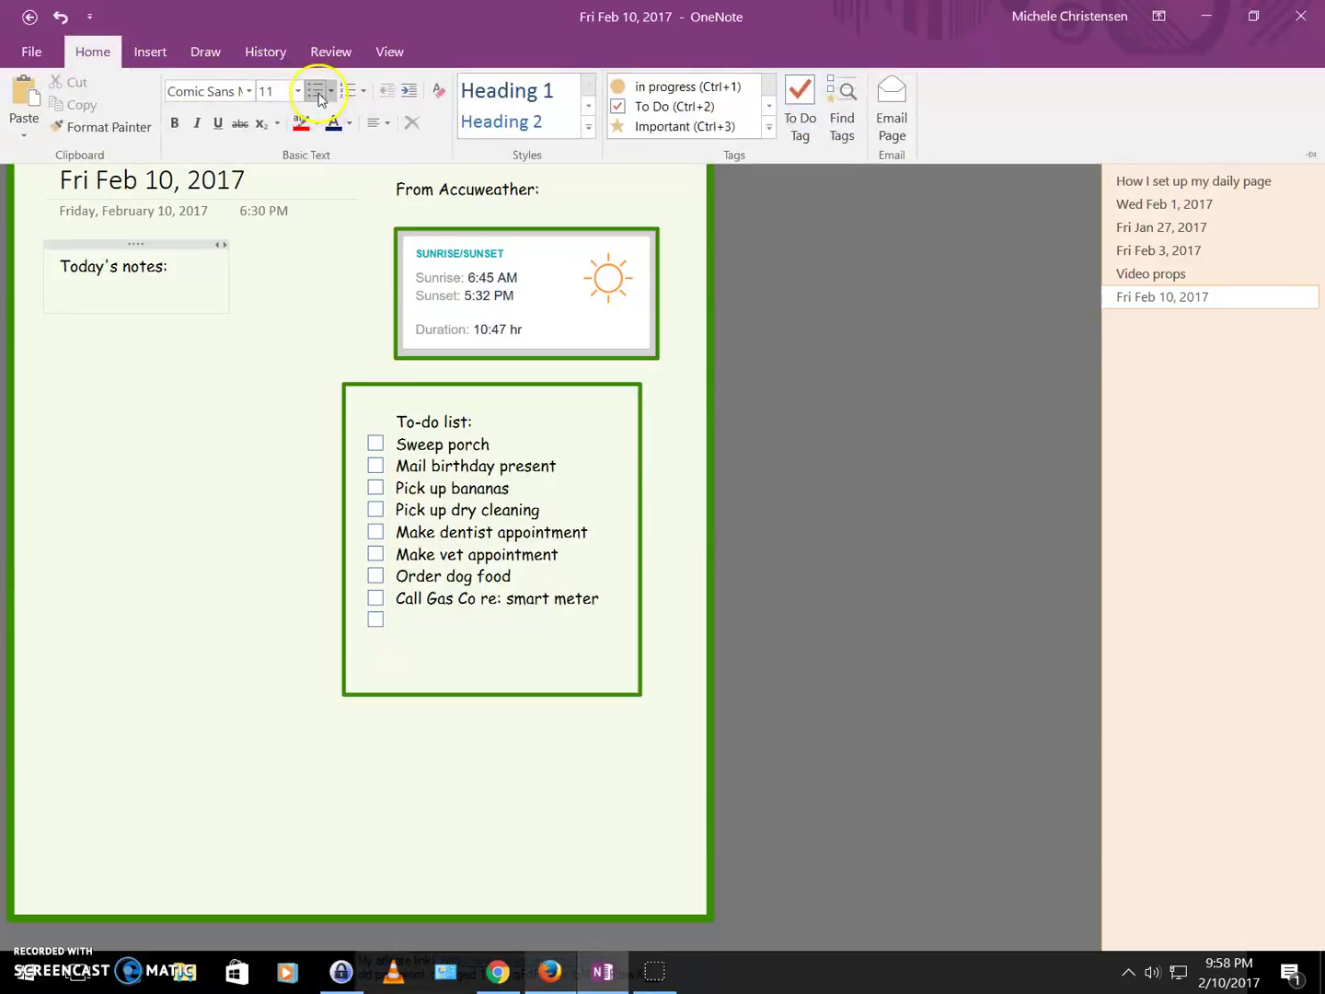
left_click(143, 285)
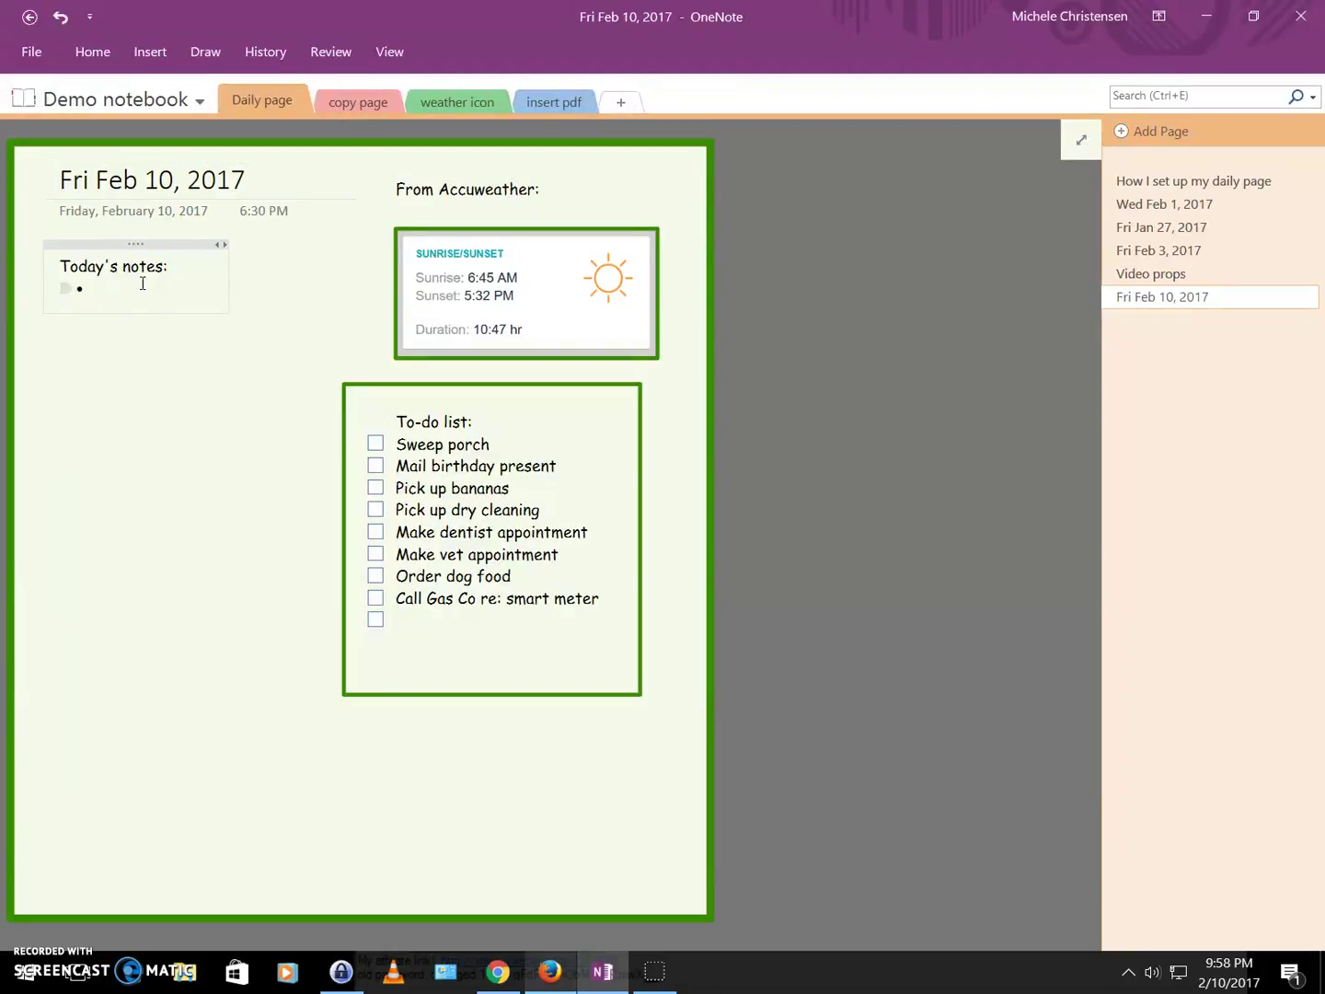
type("Read article")
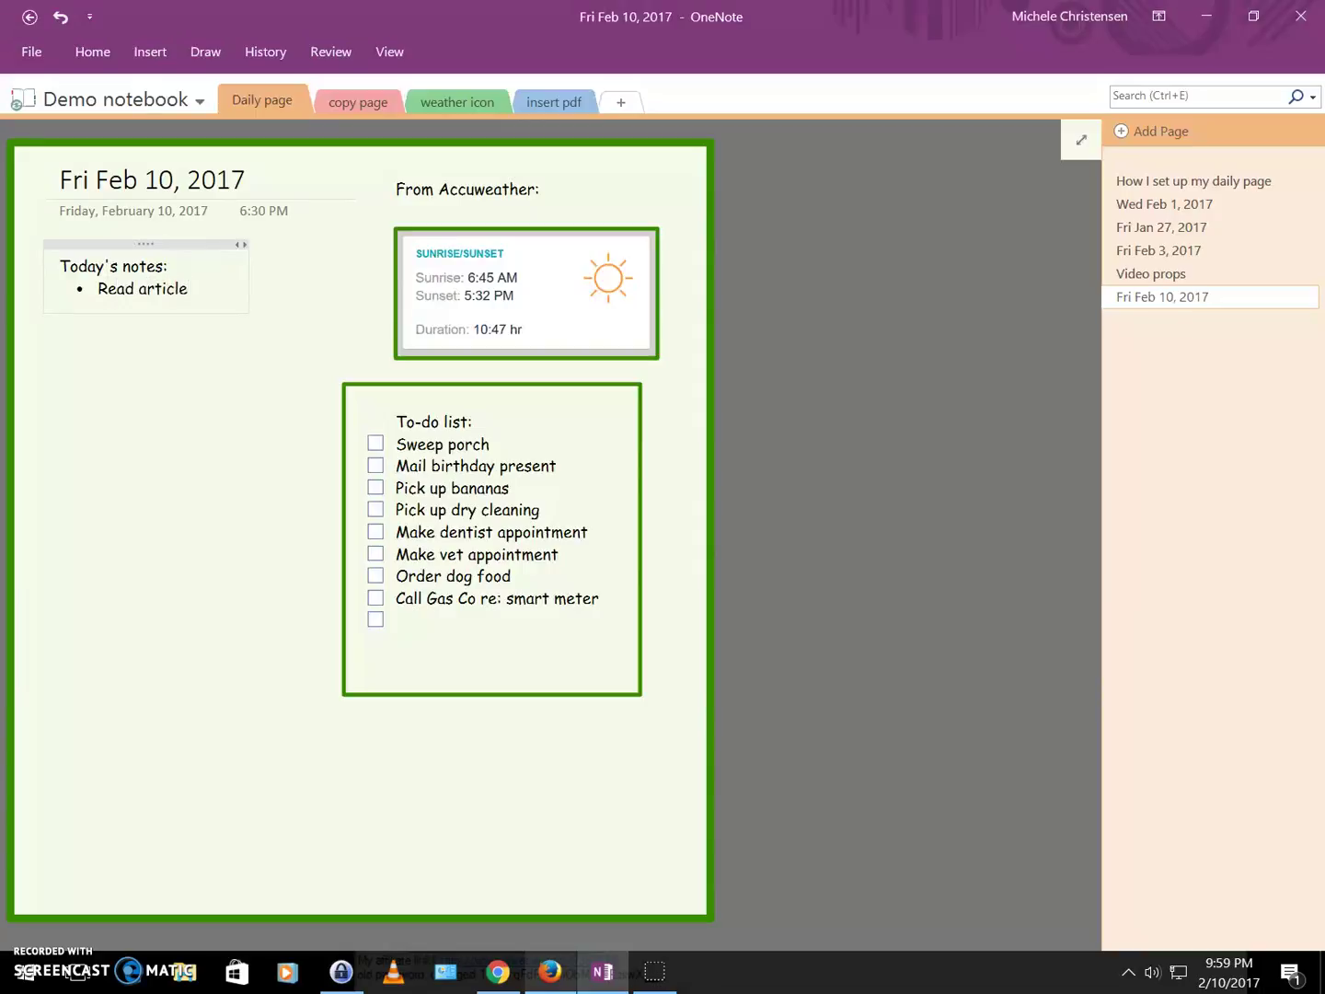
type(" on monitor")
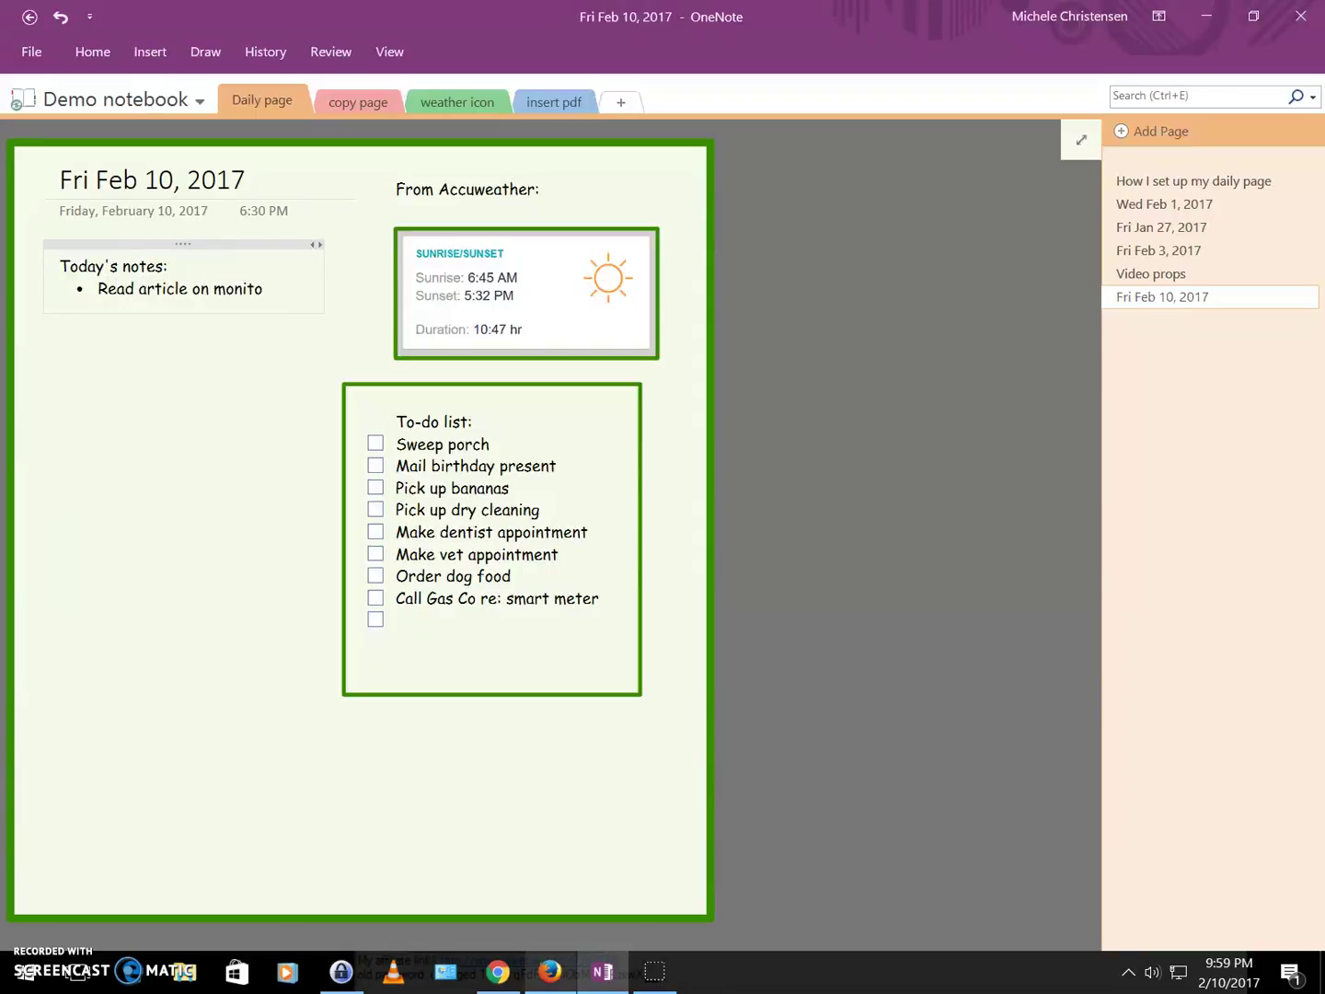
key("Return")
type("Se")
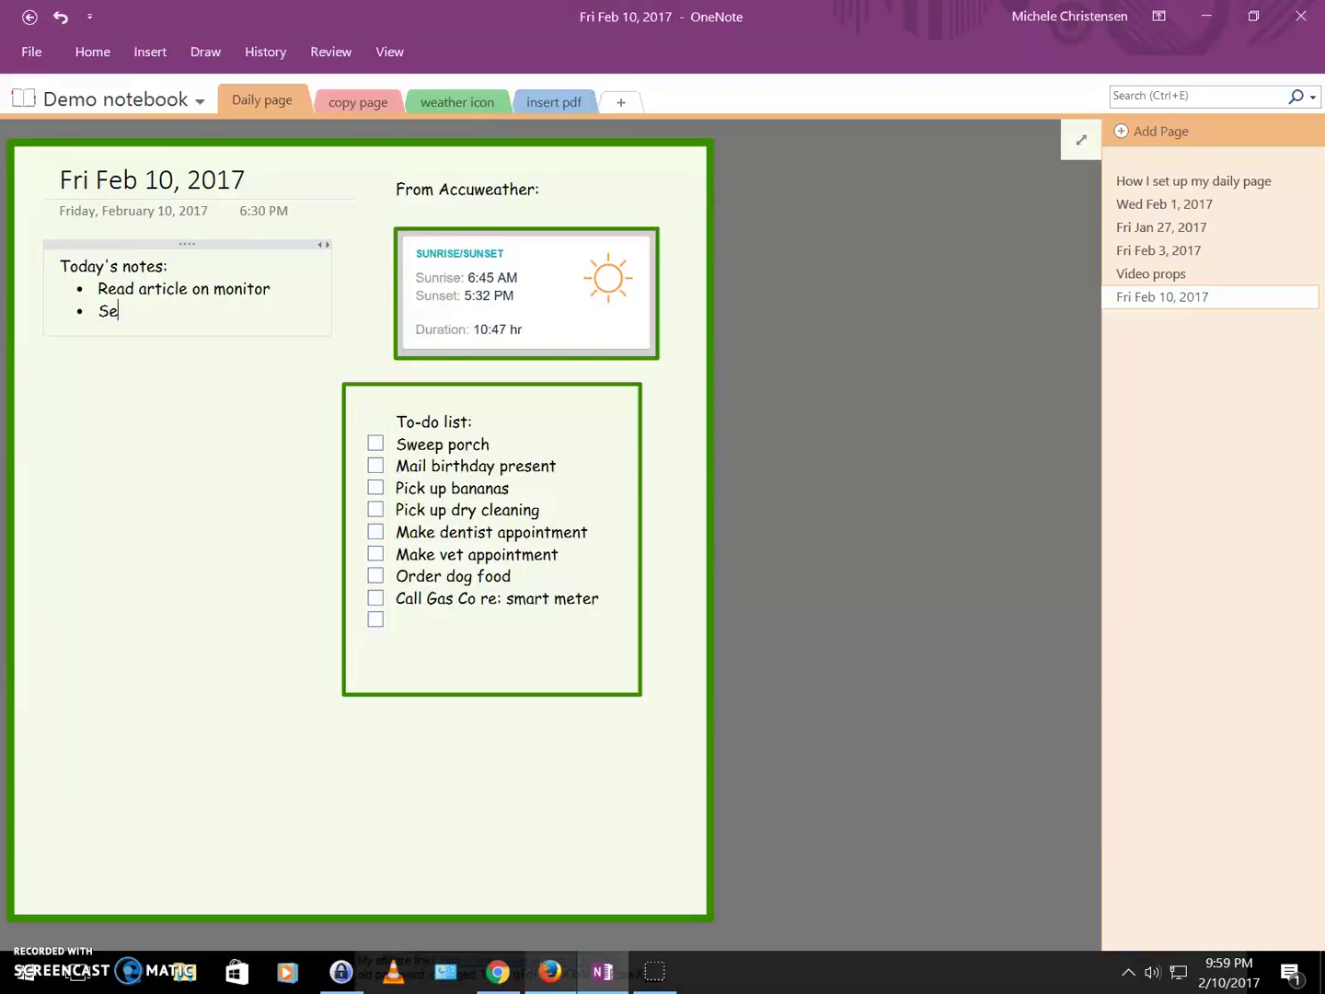
type("nd form in")
key("Return")
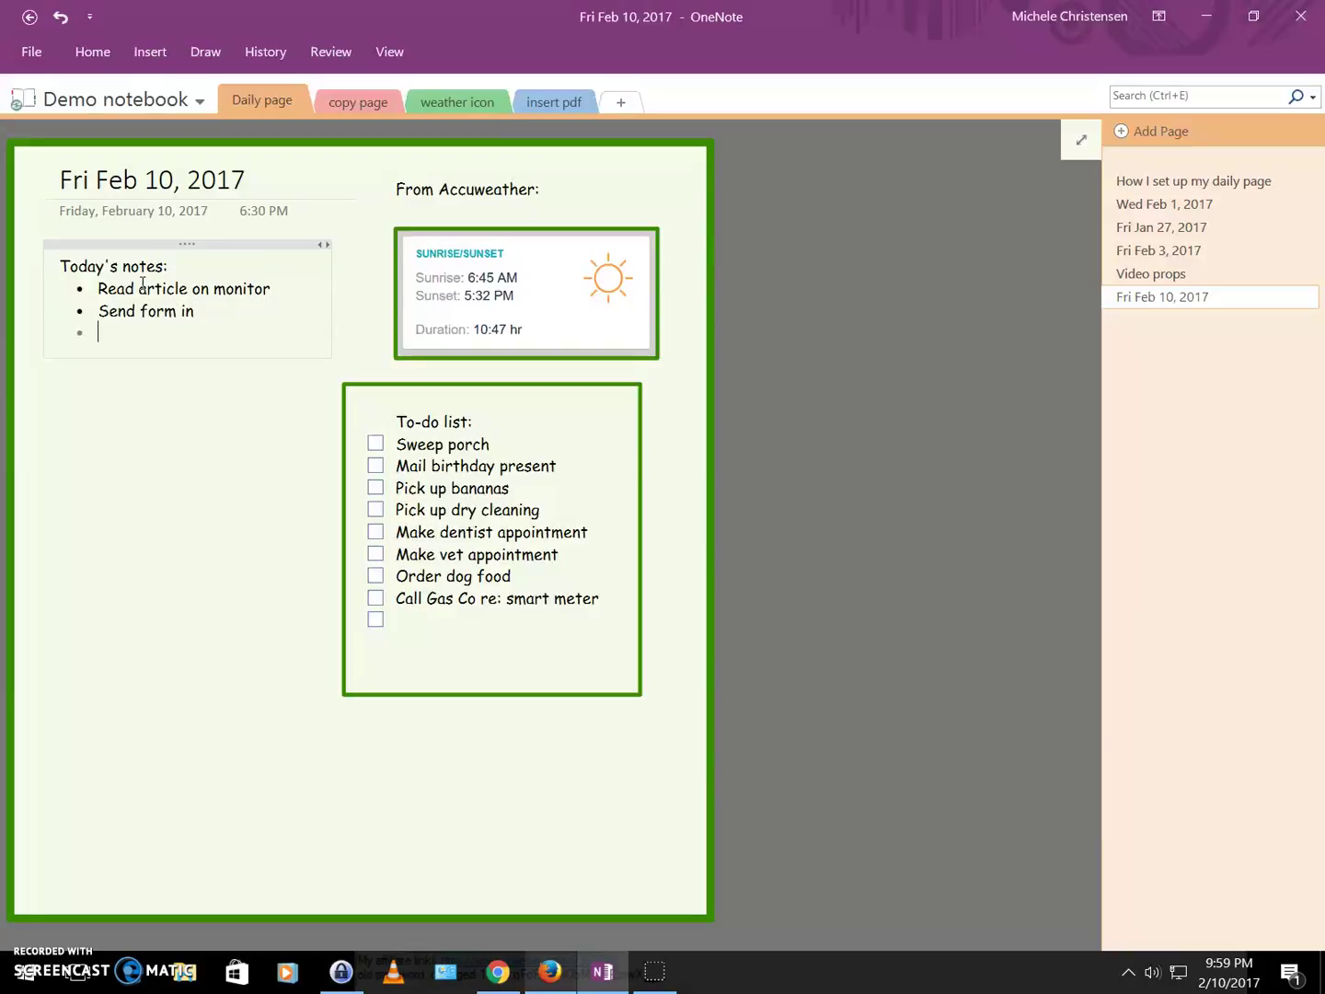
Copy the four sample bullets from Video props into the Today's notes list.
left_click(1209, 279)
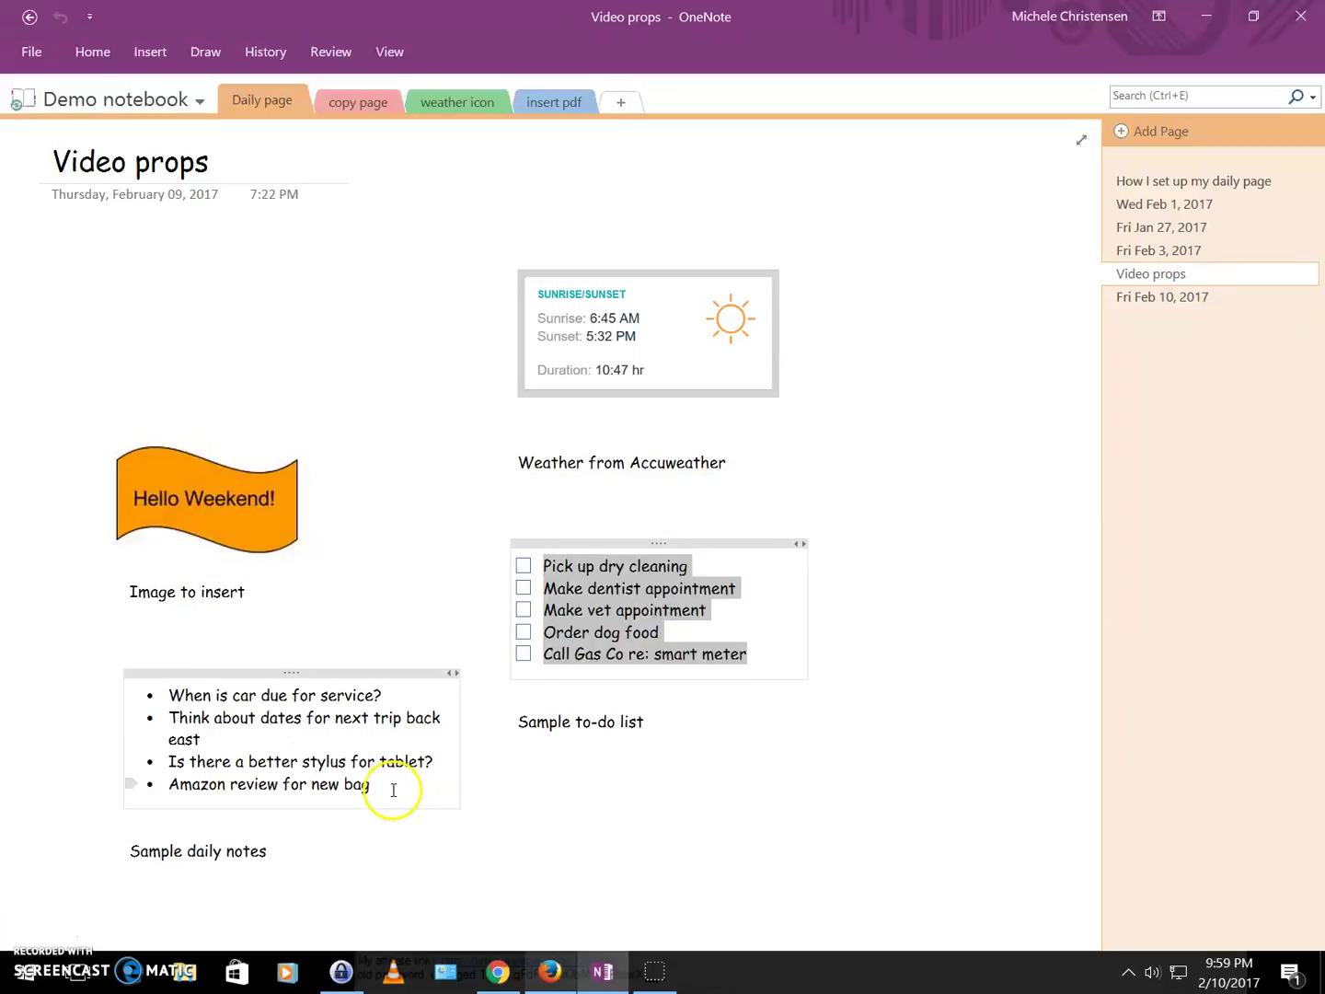
left_click_drag(392, 790, 142, 699)
key("ctrl+c")
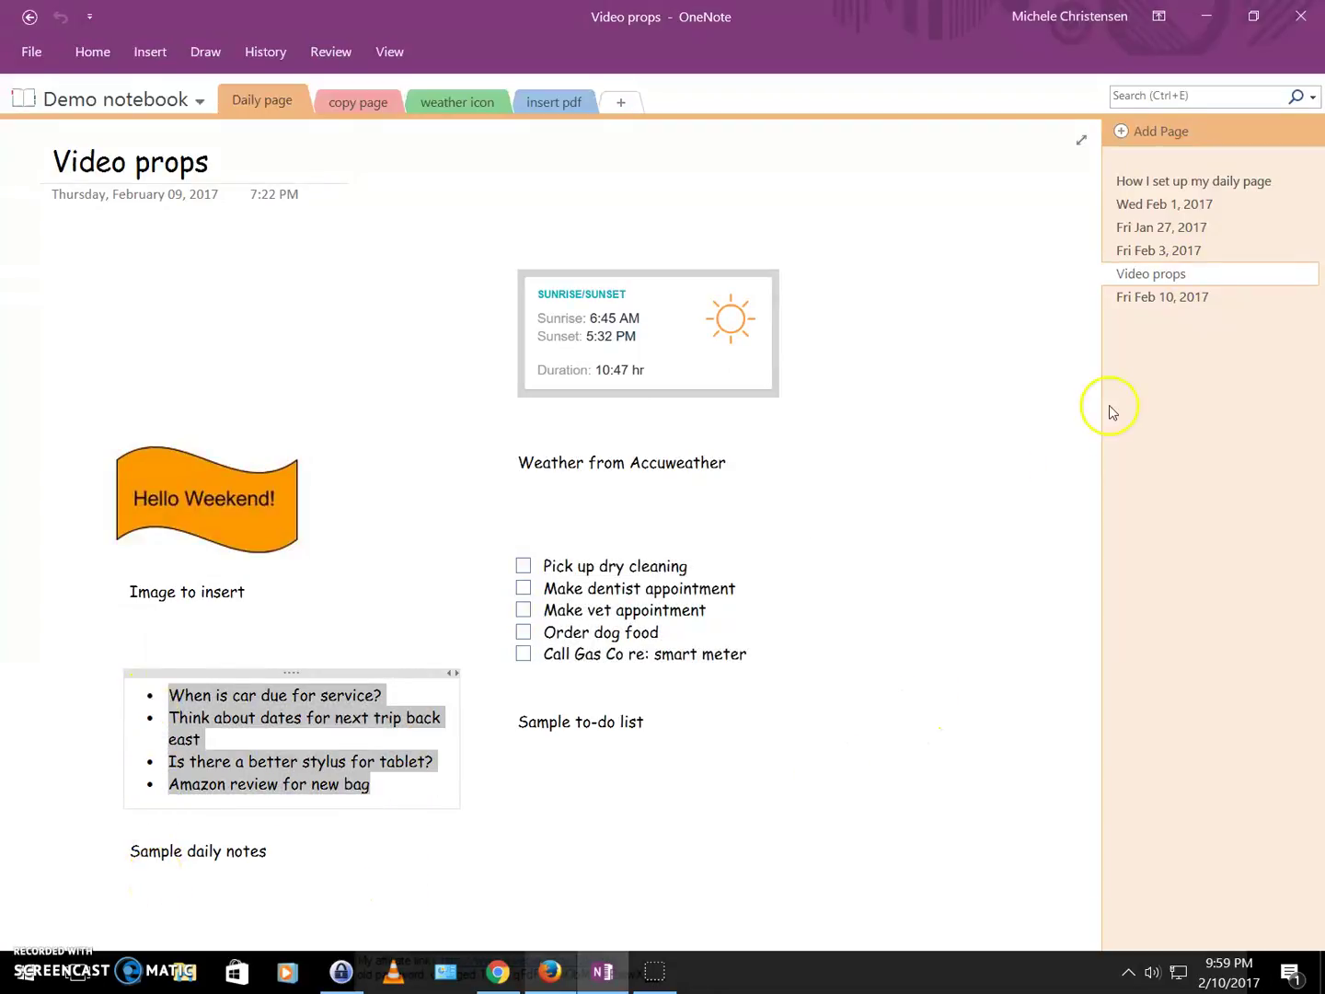
left_click(1123, 299)
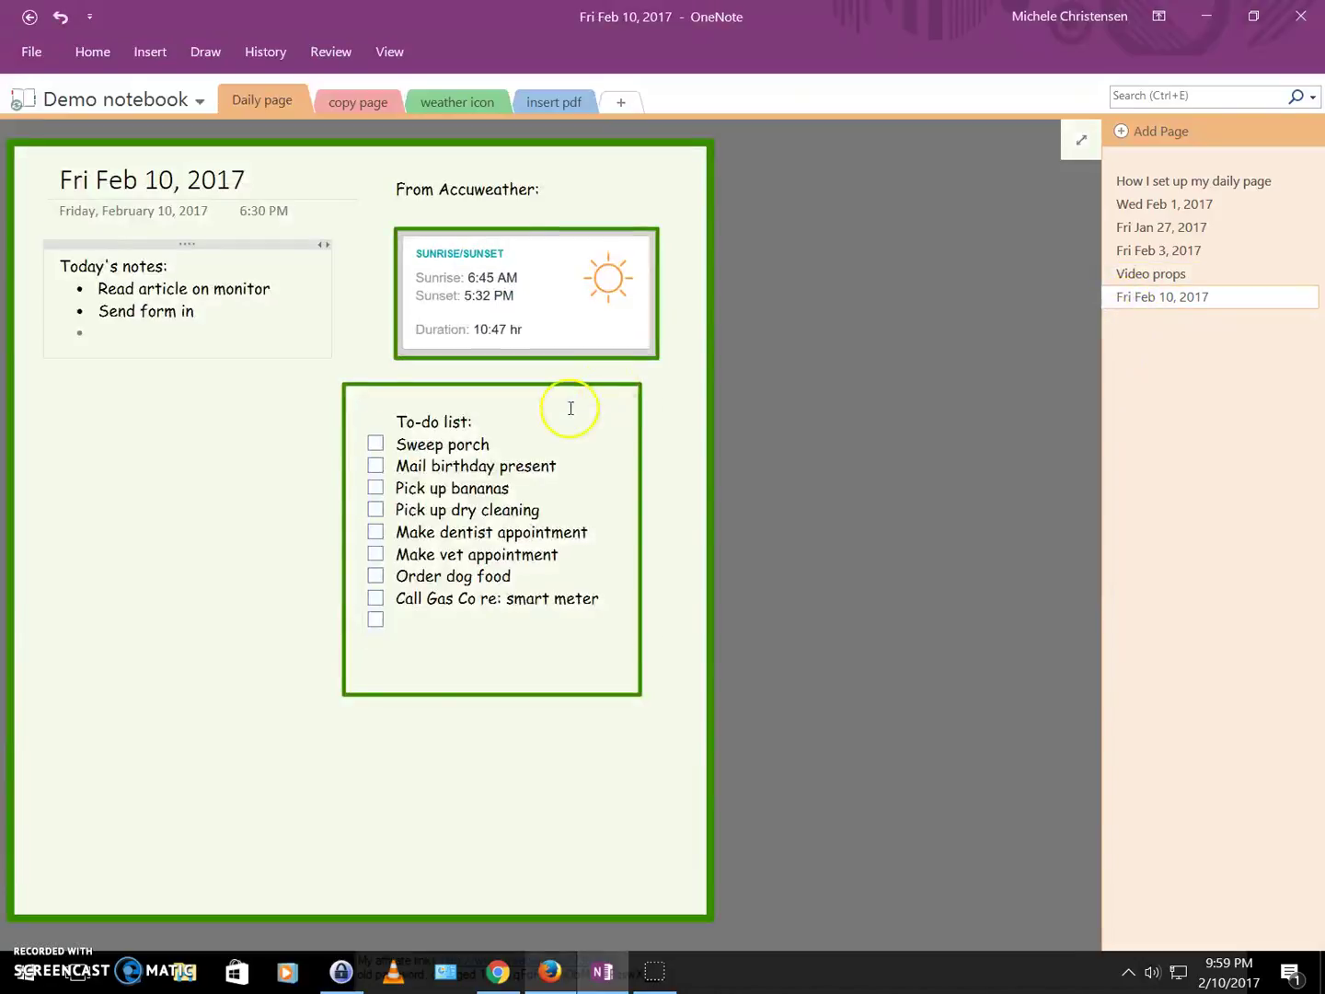
left_click(181, 344)
key("ctrl+v")
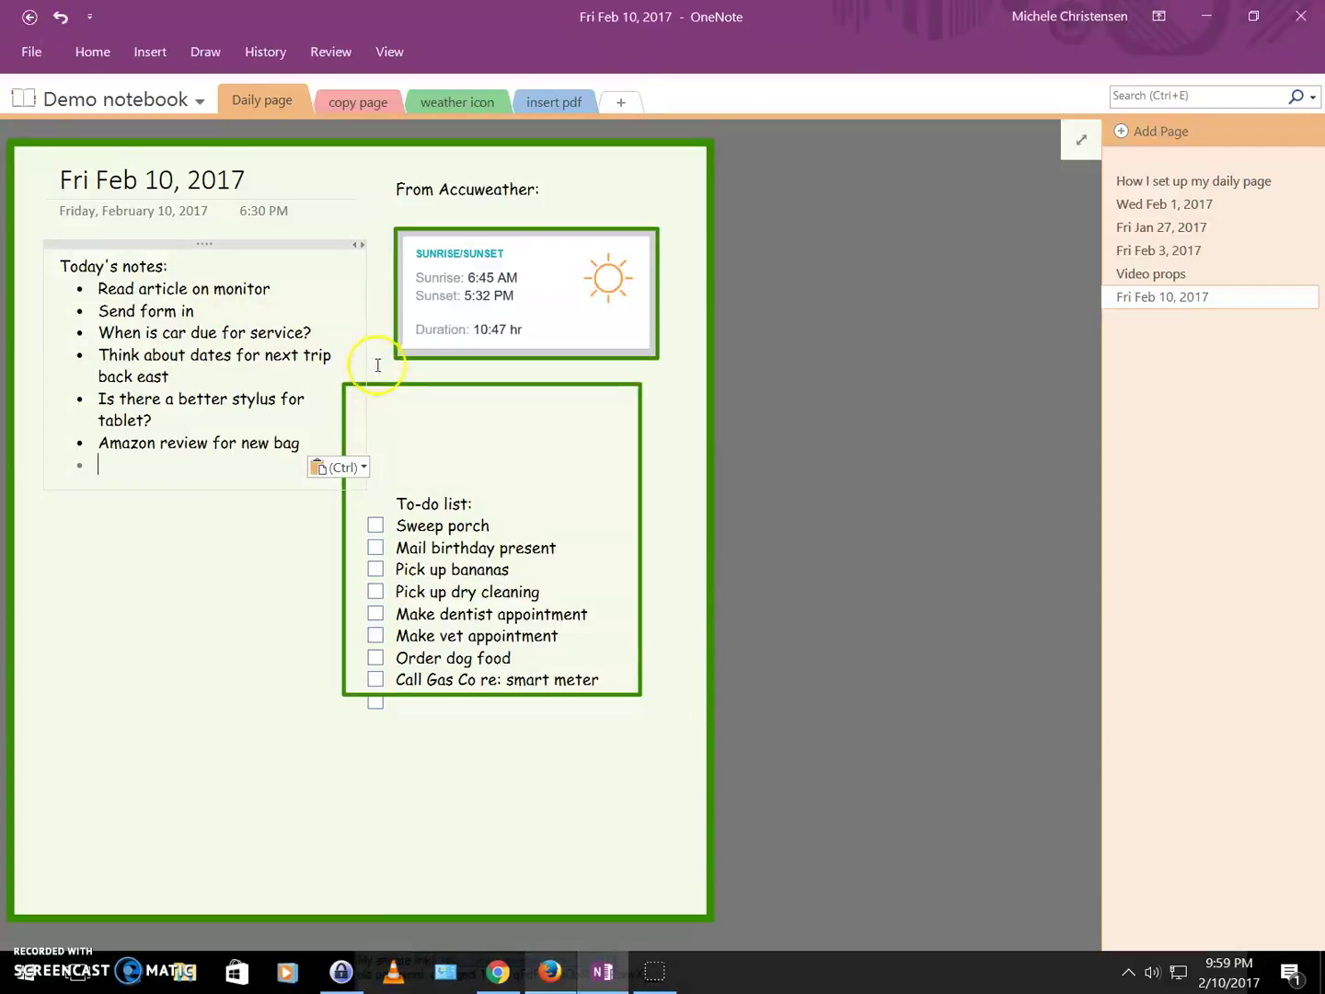
Narrow the Today's notes container and move the to-do list back inside its green frame.
left_click_drag(366, 353, 316, 355)
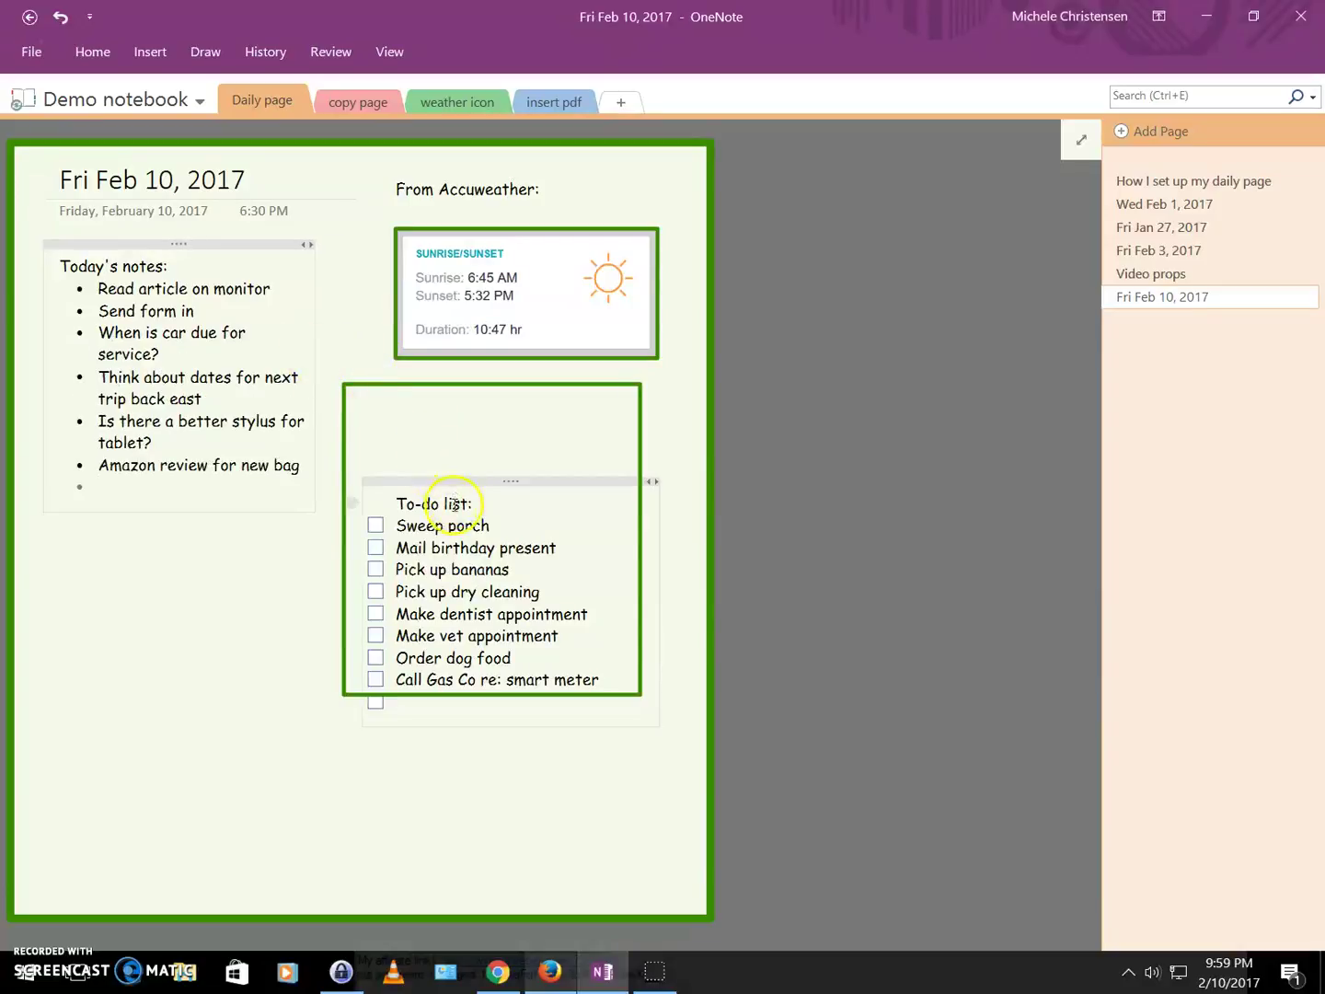
left_click_drag(450, 479, 440, 417)
left_click_drag(441, 409, 440, 409)
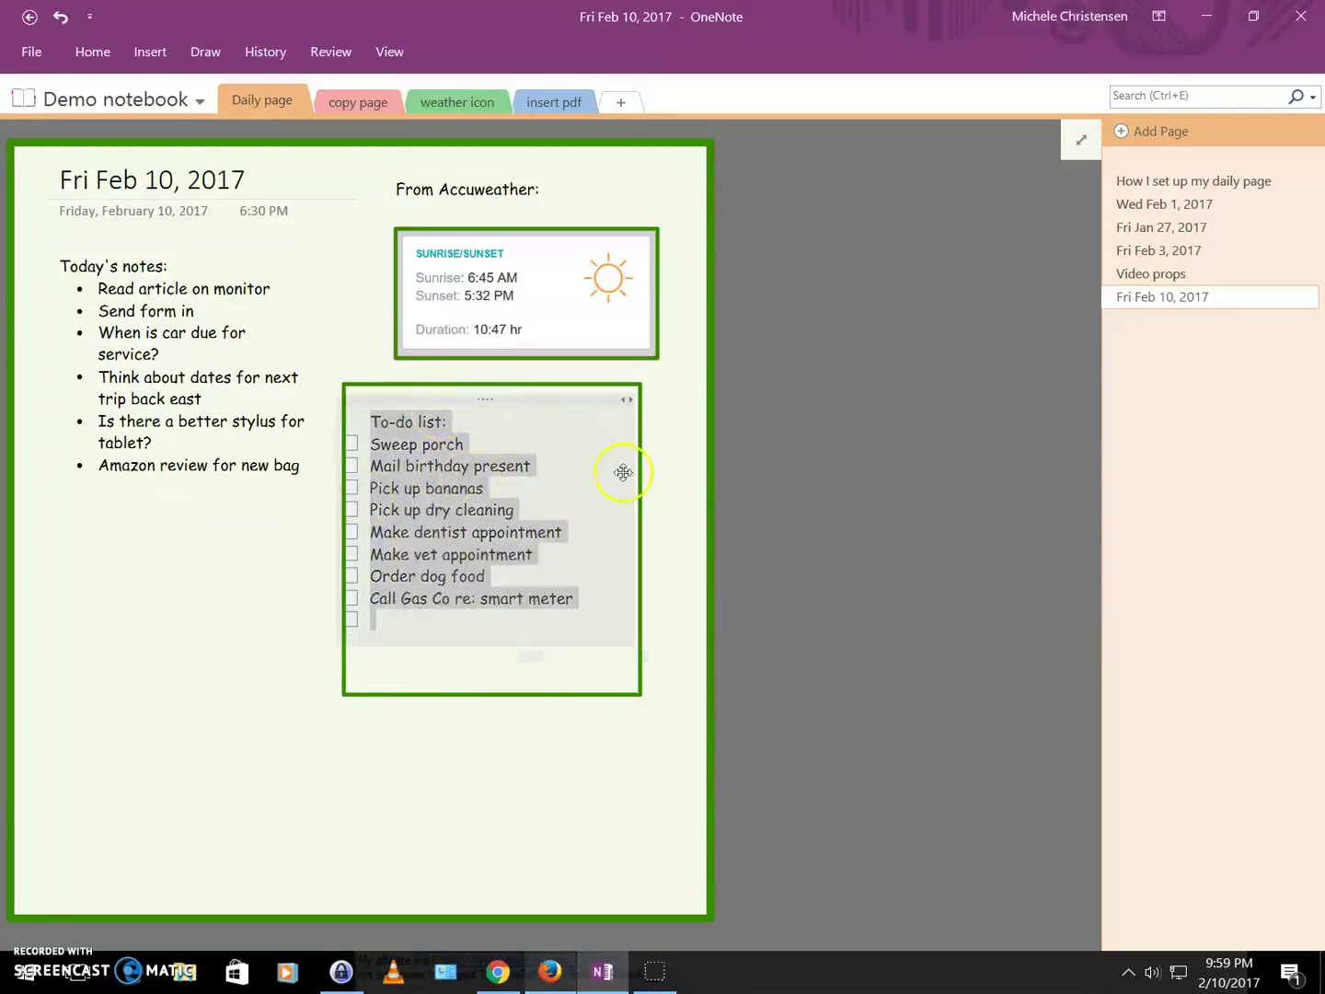
left_click_drag(631, 471, 604, 470)
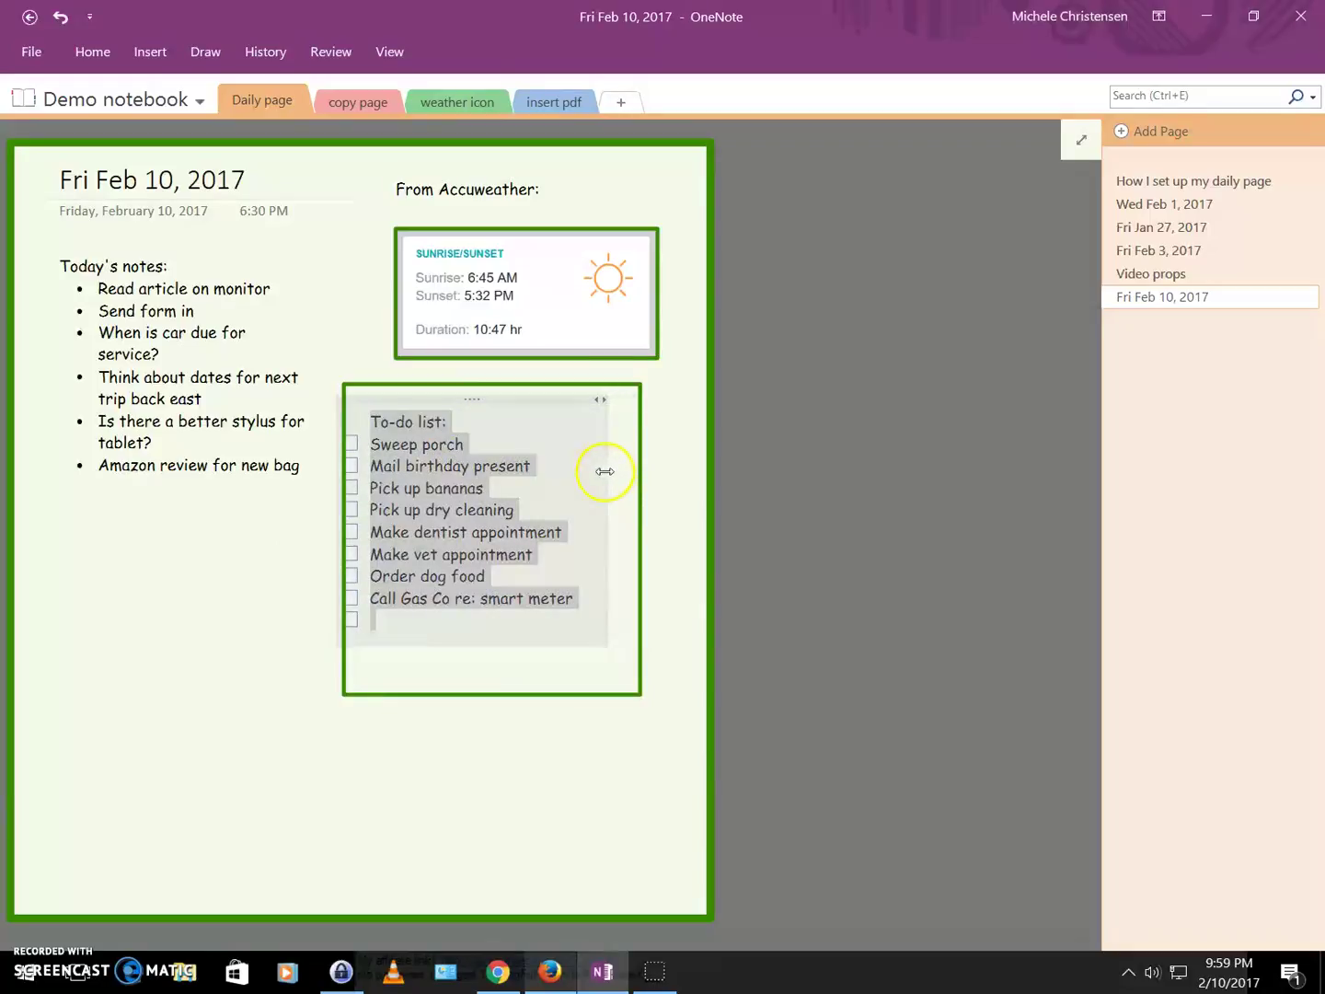
left_click_drag(496, 402, 520, 402)
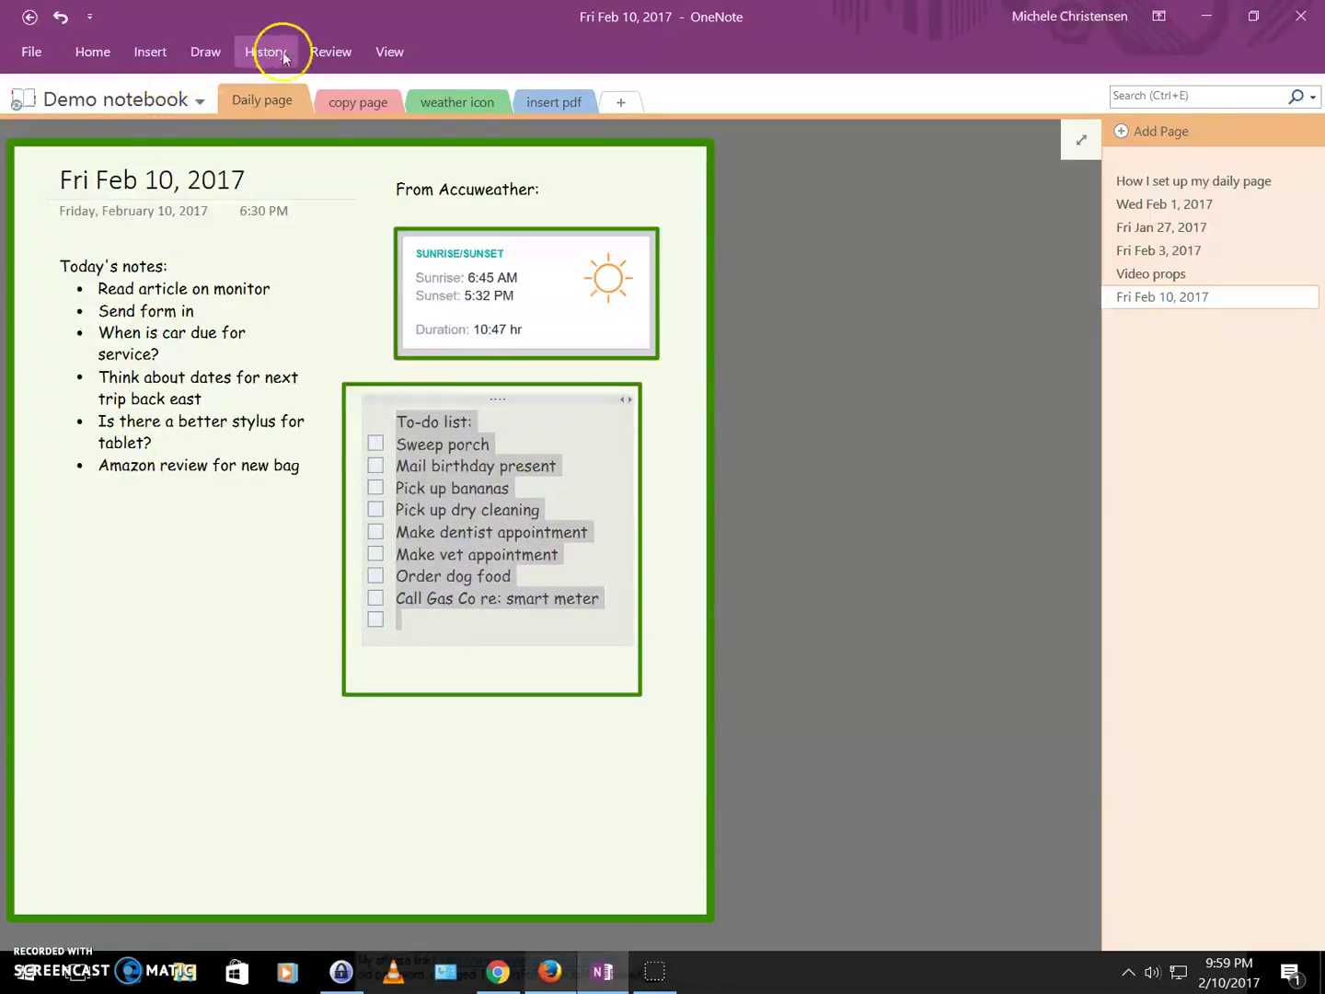
Draw a green rectangle around the Today's notes bullets, nudging it up and widening its left edge.
left_click(206, 52)
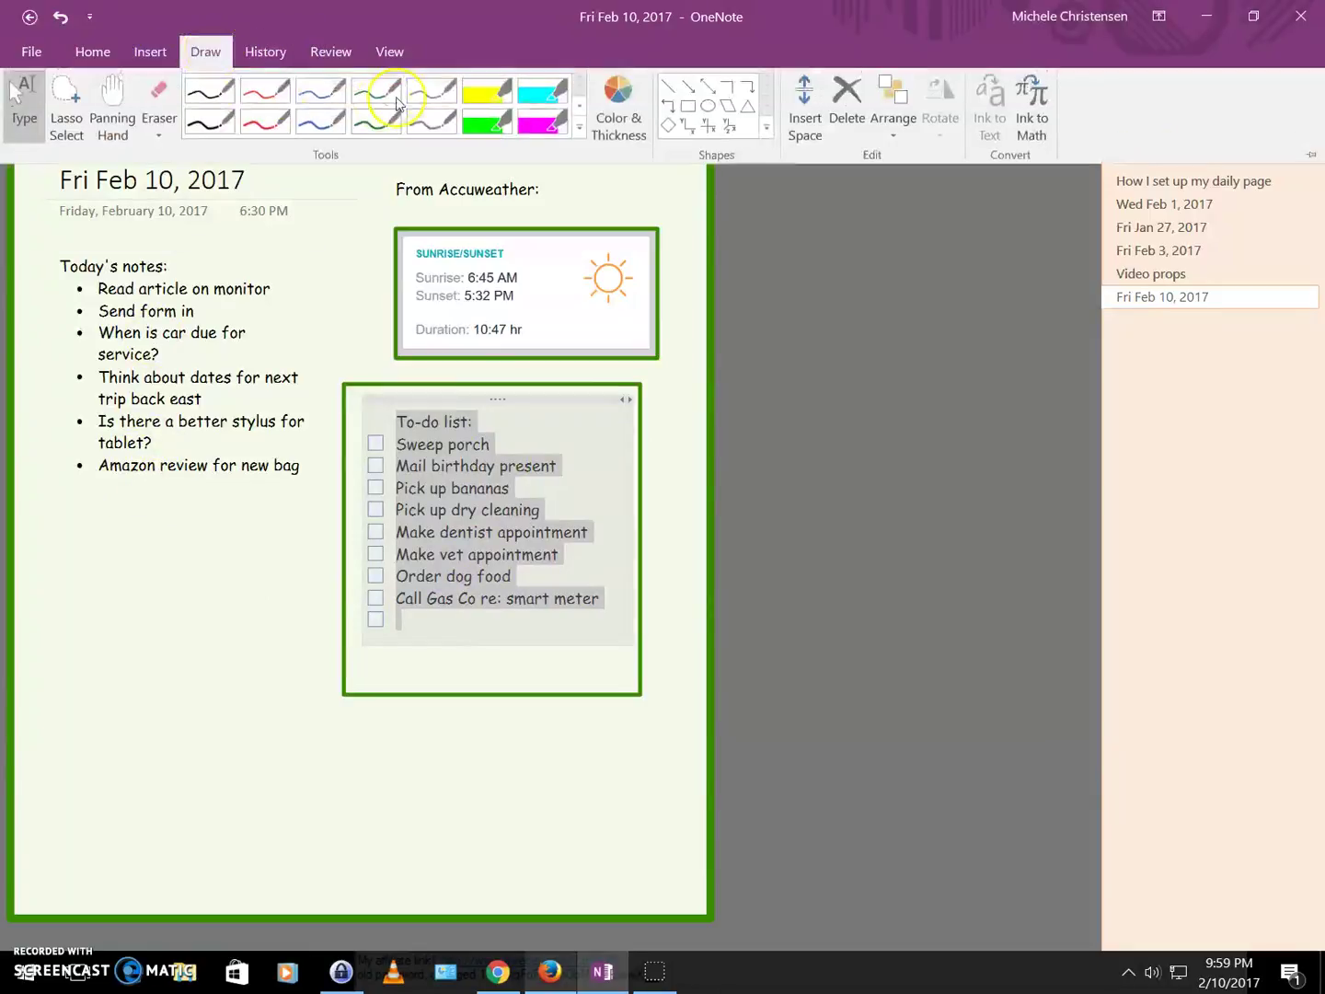
left_click(687, 106)
mouse_move(57, 255)
left_mouse_down()
mouse_move(21, 405)
mouse_move(317, 502)
mouse_move(319, 565)
left_mouse_up()
left_click(287, 689)
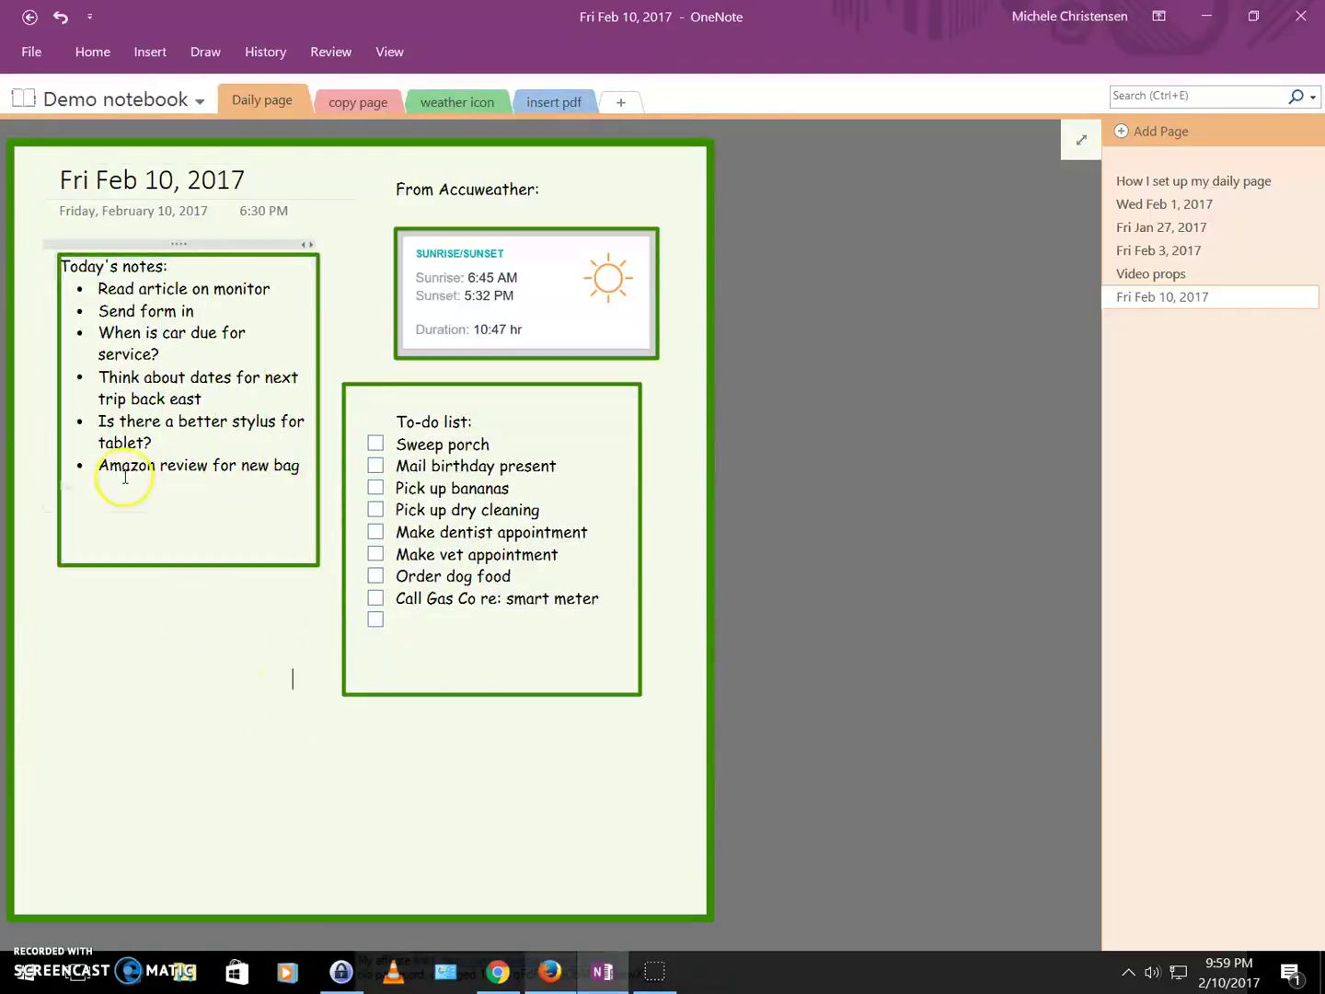
left_click(167, 251)
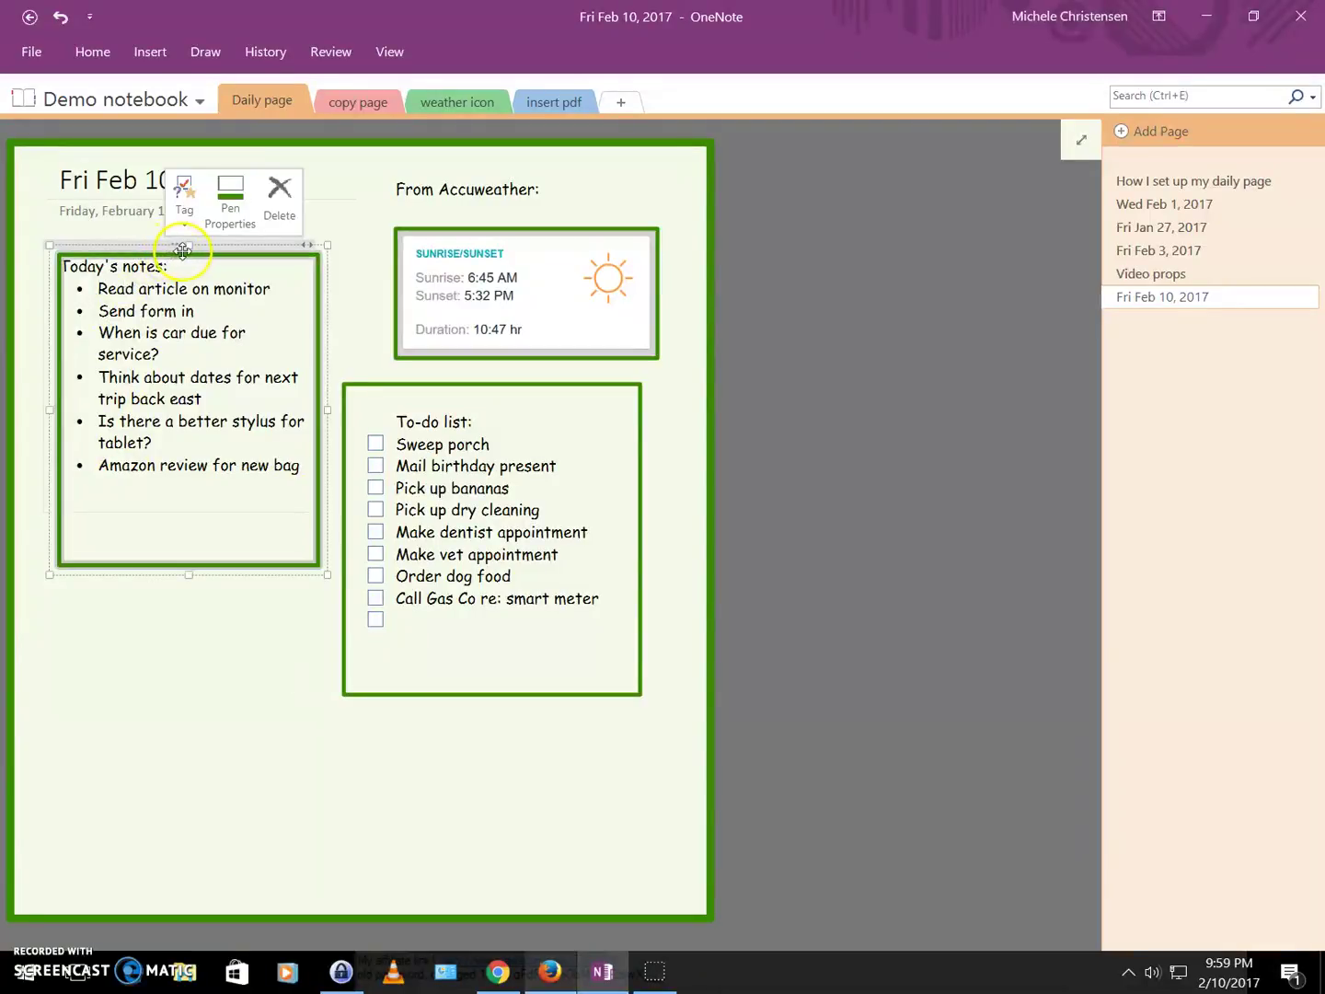
left_click_drag(182, 252, 182, 241)
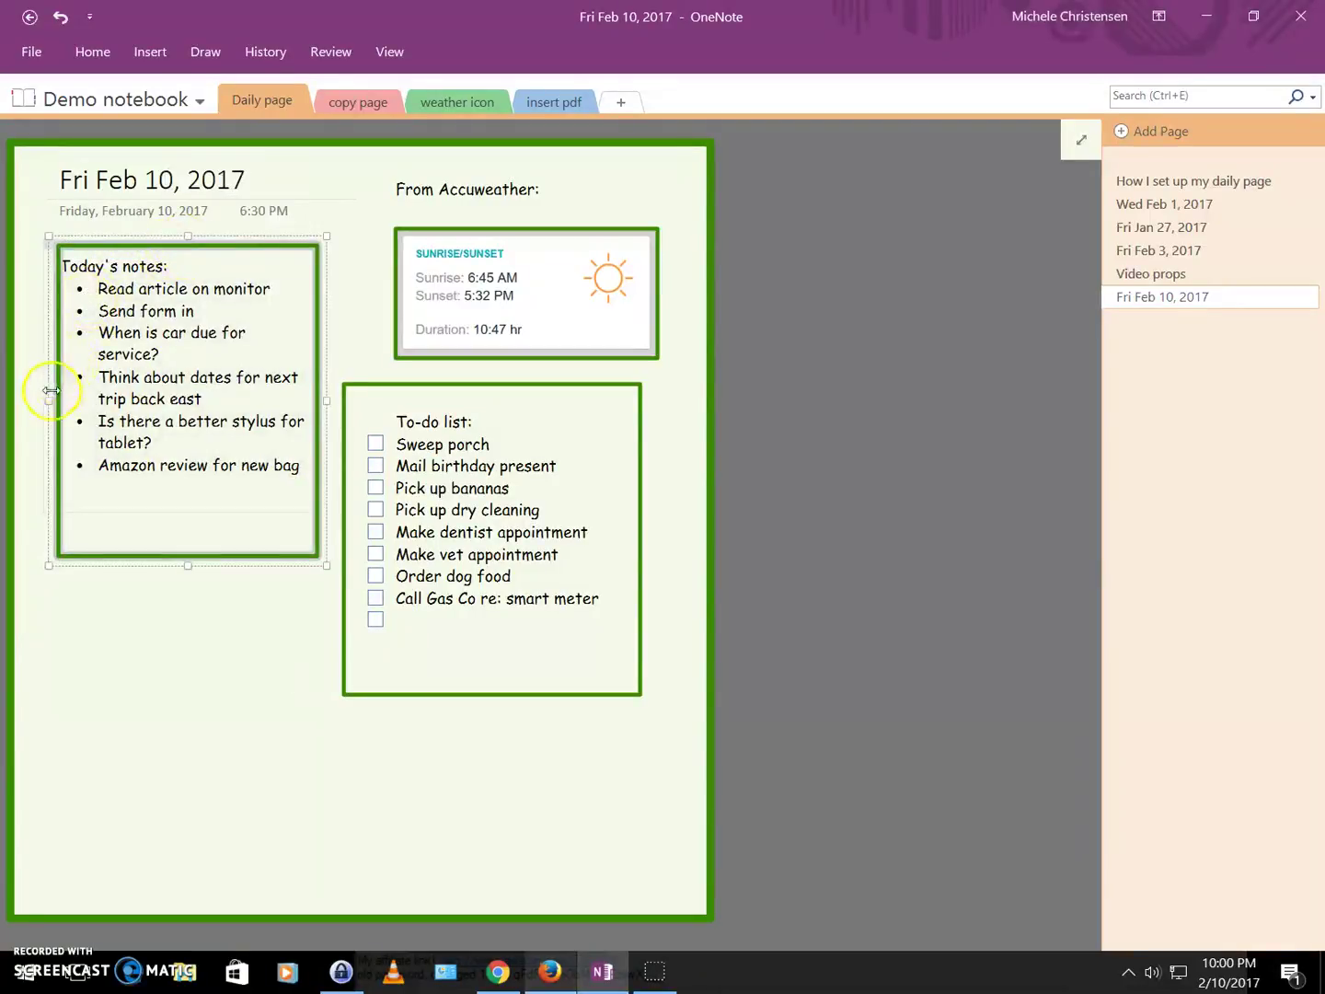
left_click_drag(55, 395, 37, 395)
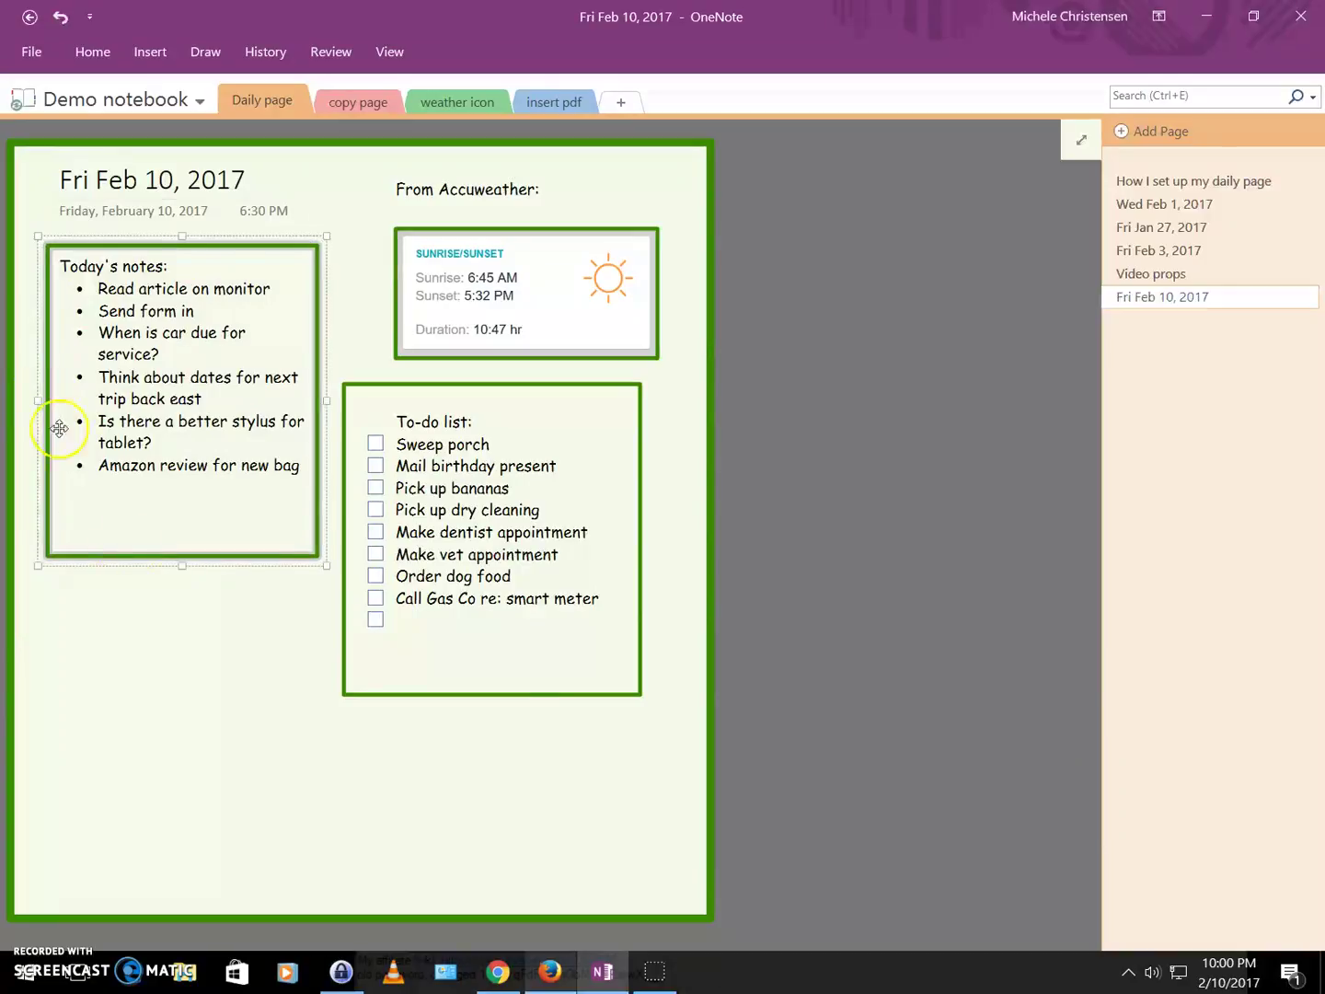
left_click(152, 609)
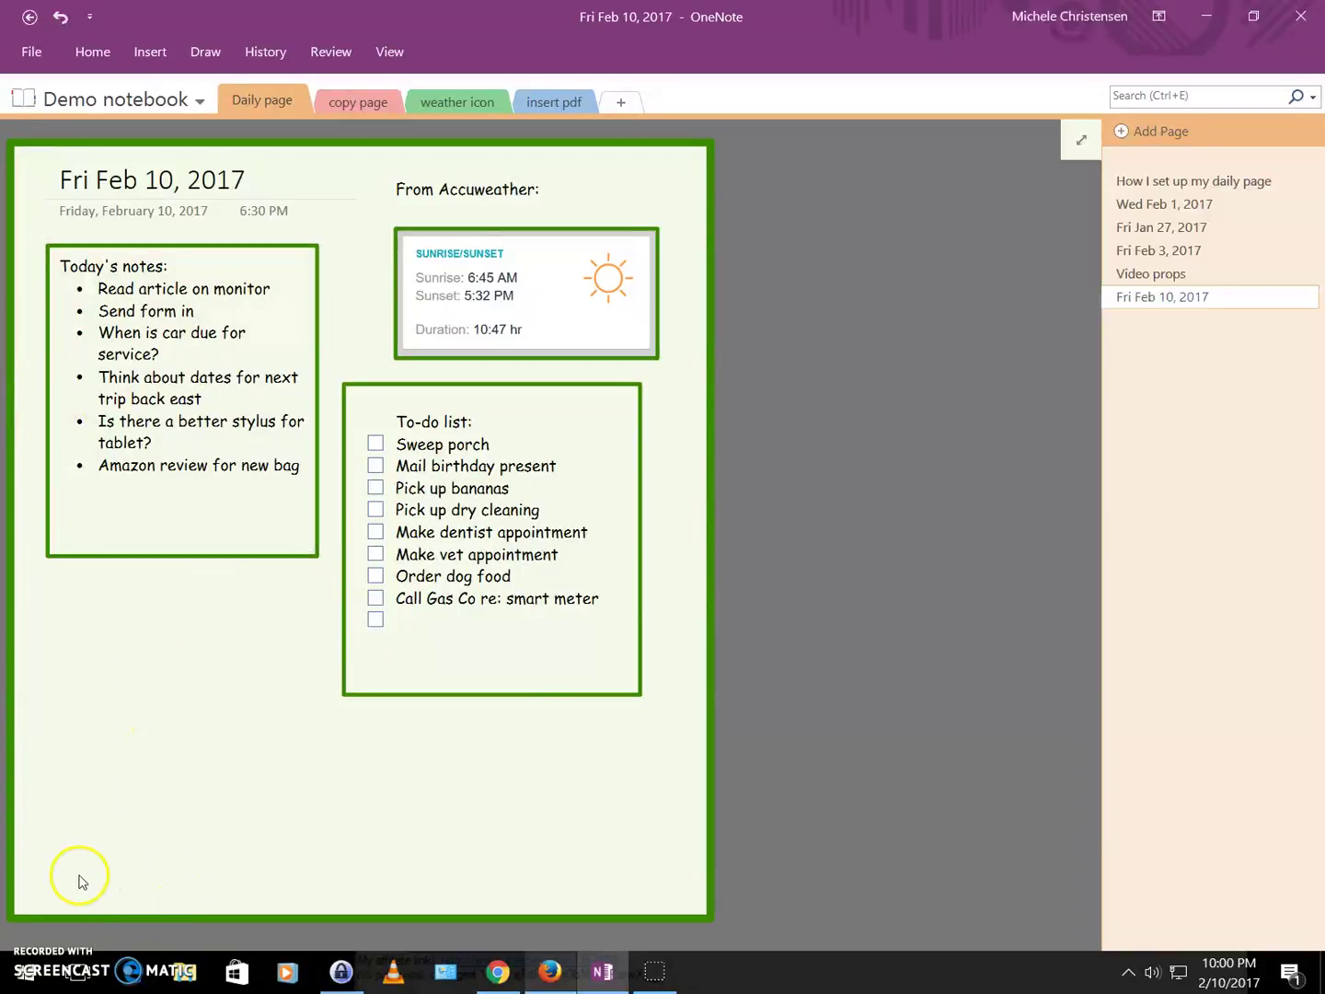
Type the social-media handle in a new note at the bottom left of the page.
left_click(48, 873)
type("@one")
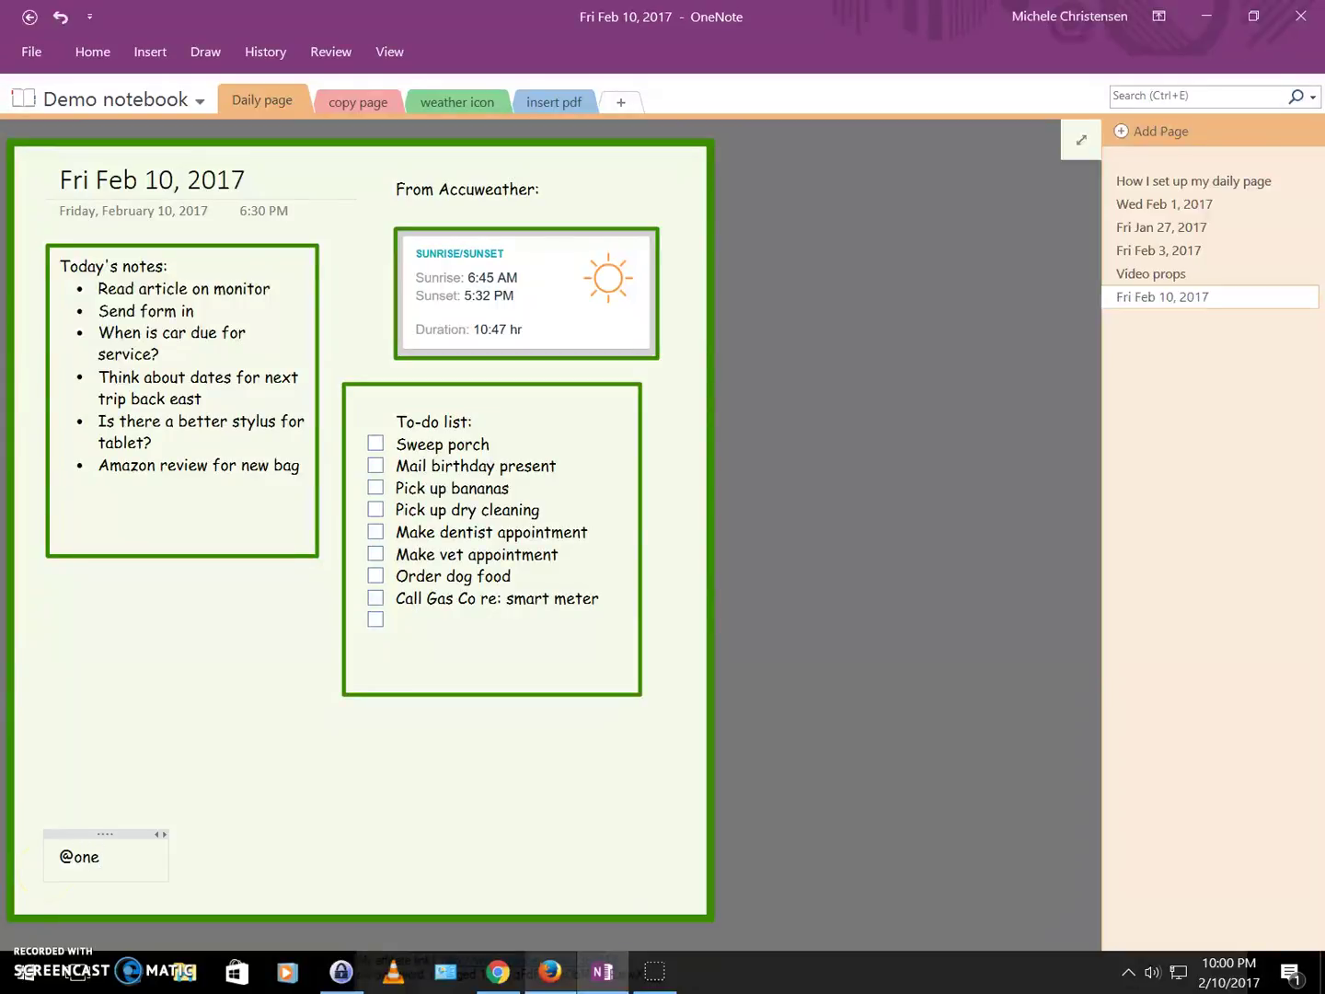
type("noteworthy")
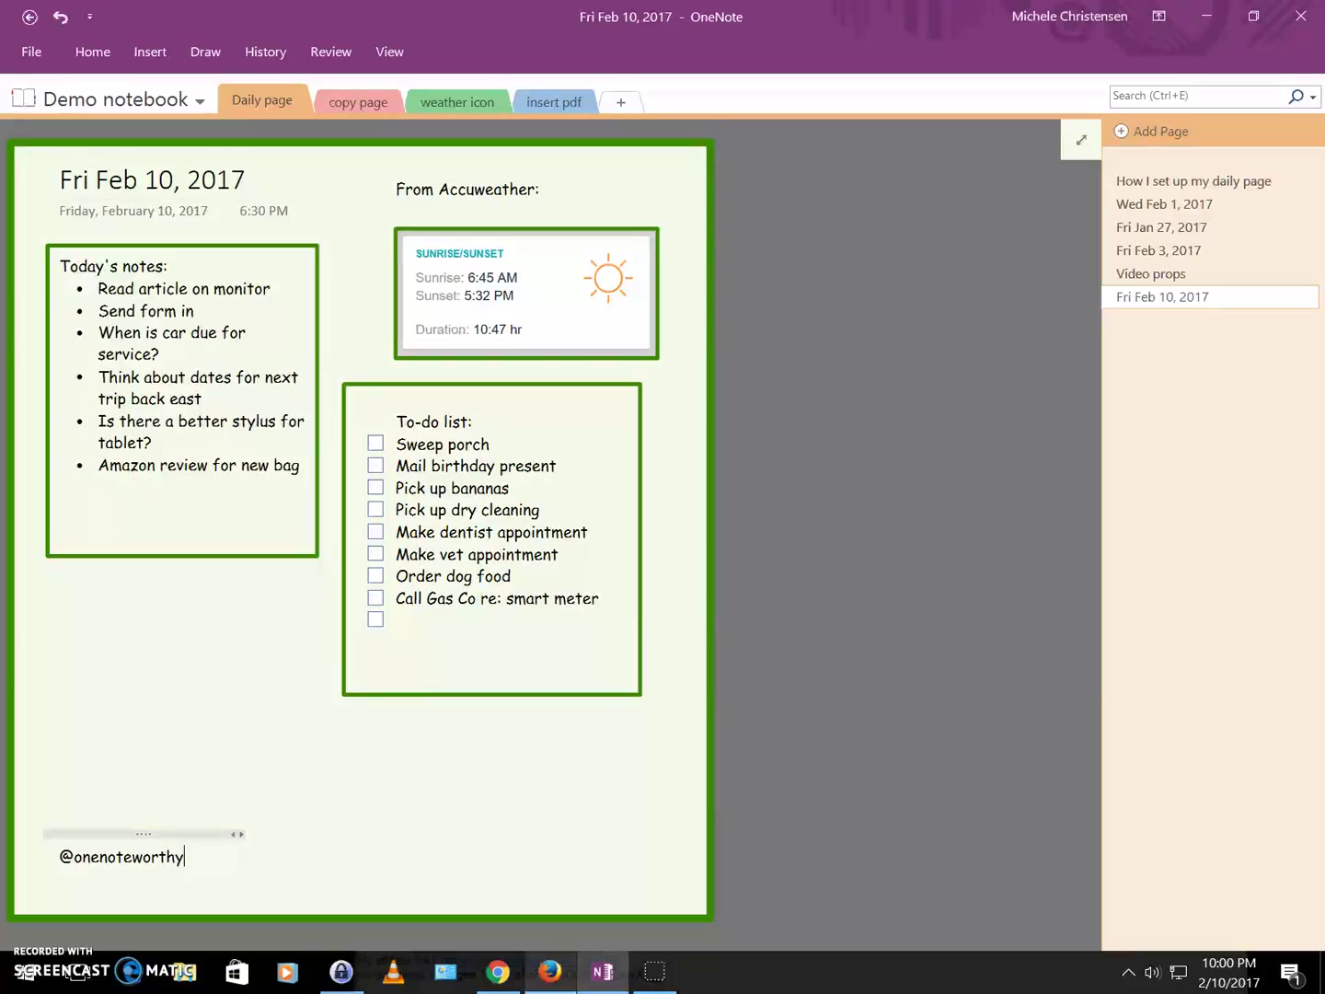
type("n")
key("BackSpace")
type("life")
Format the handle at 20 pt in Green, Darker 50%.
left_click(150, 834)
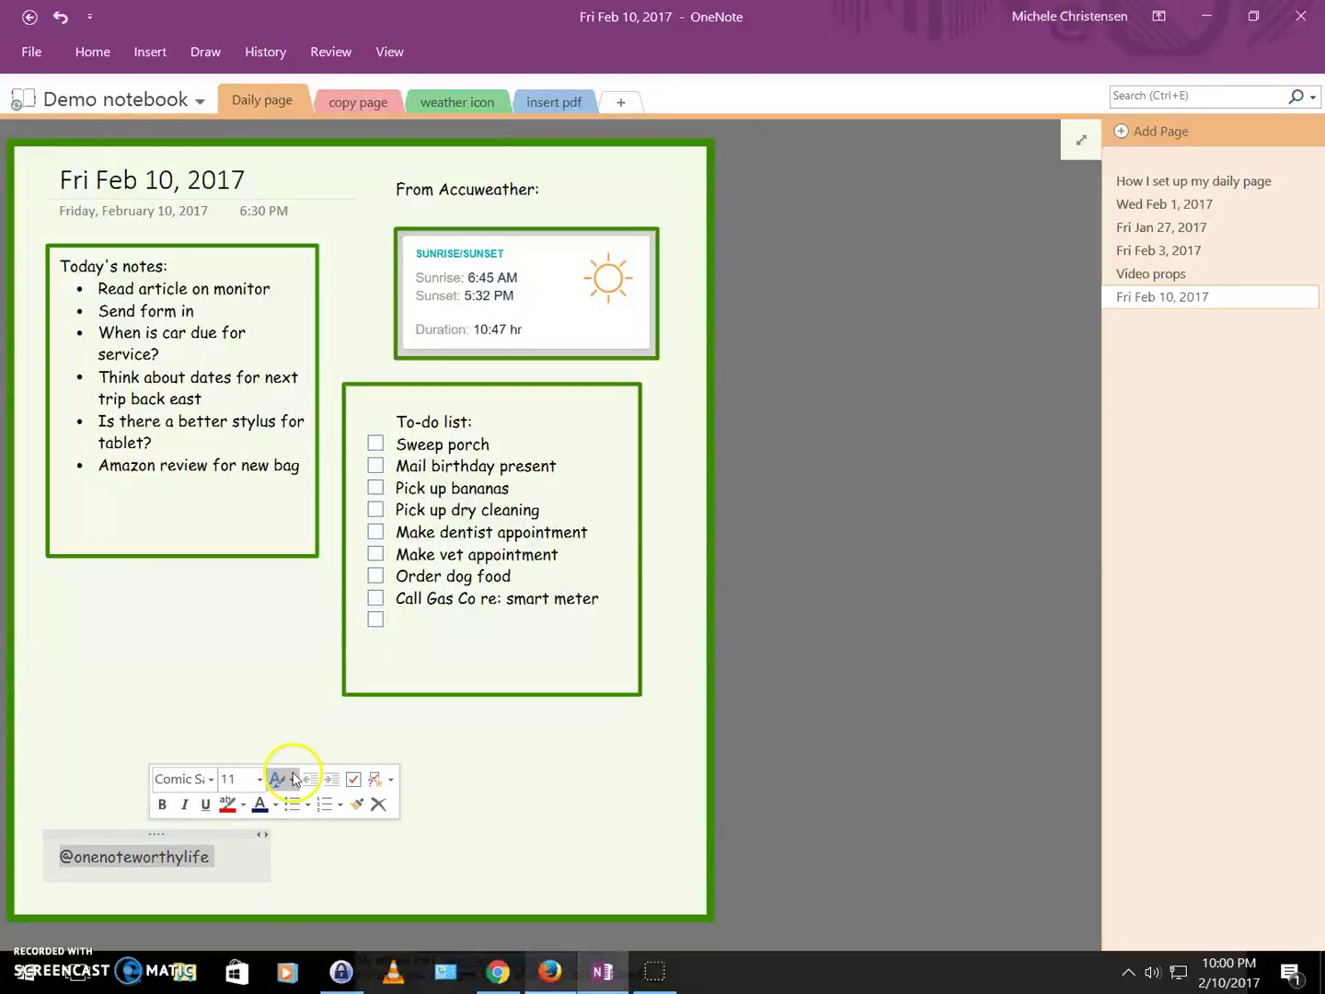
left_click(261, 778)
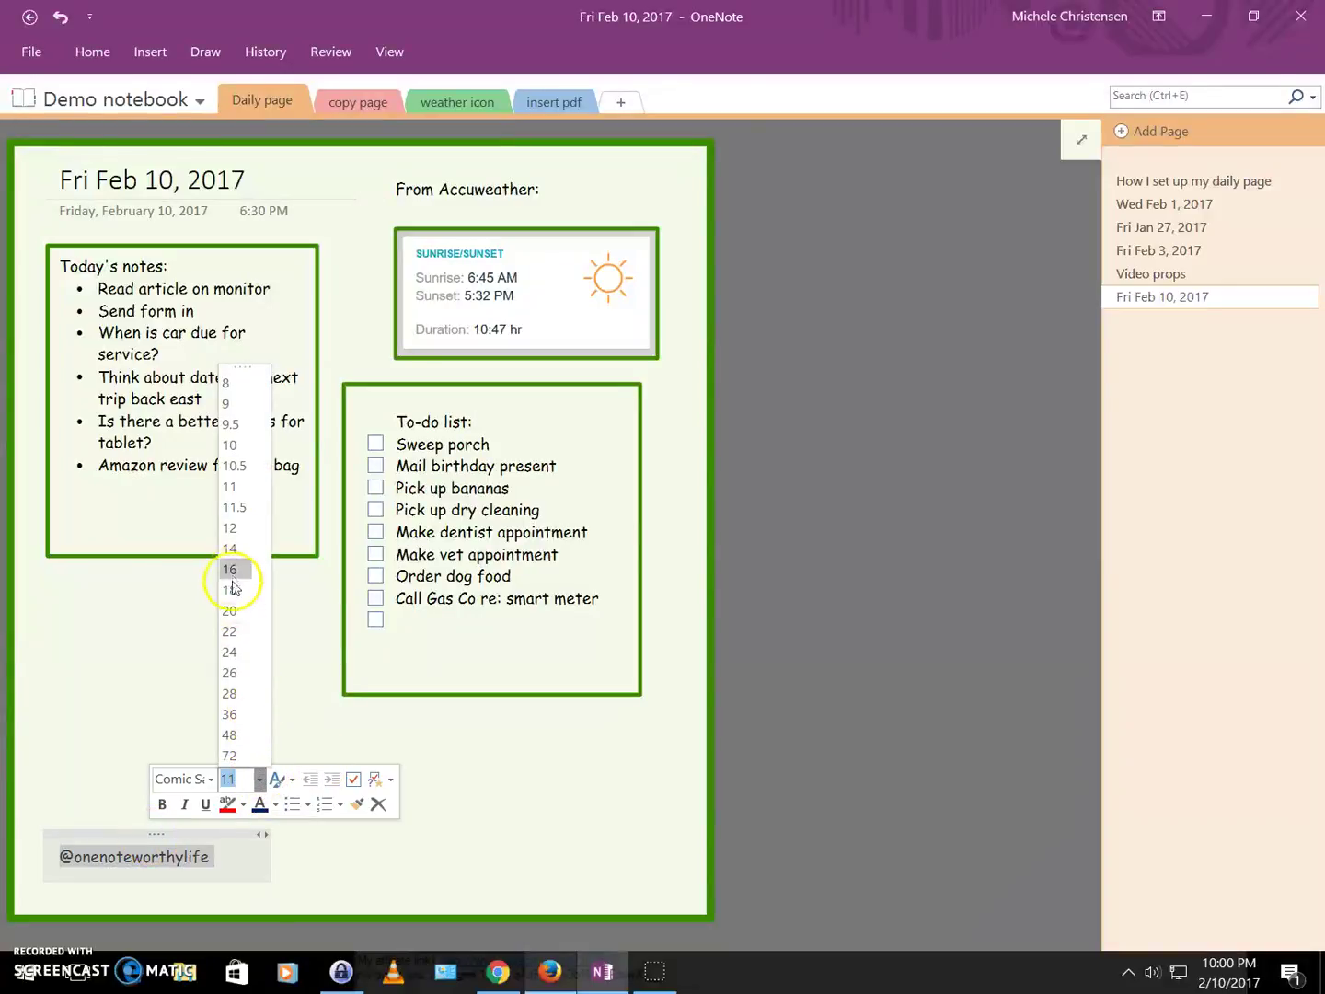
left_click(231, 610)
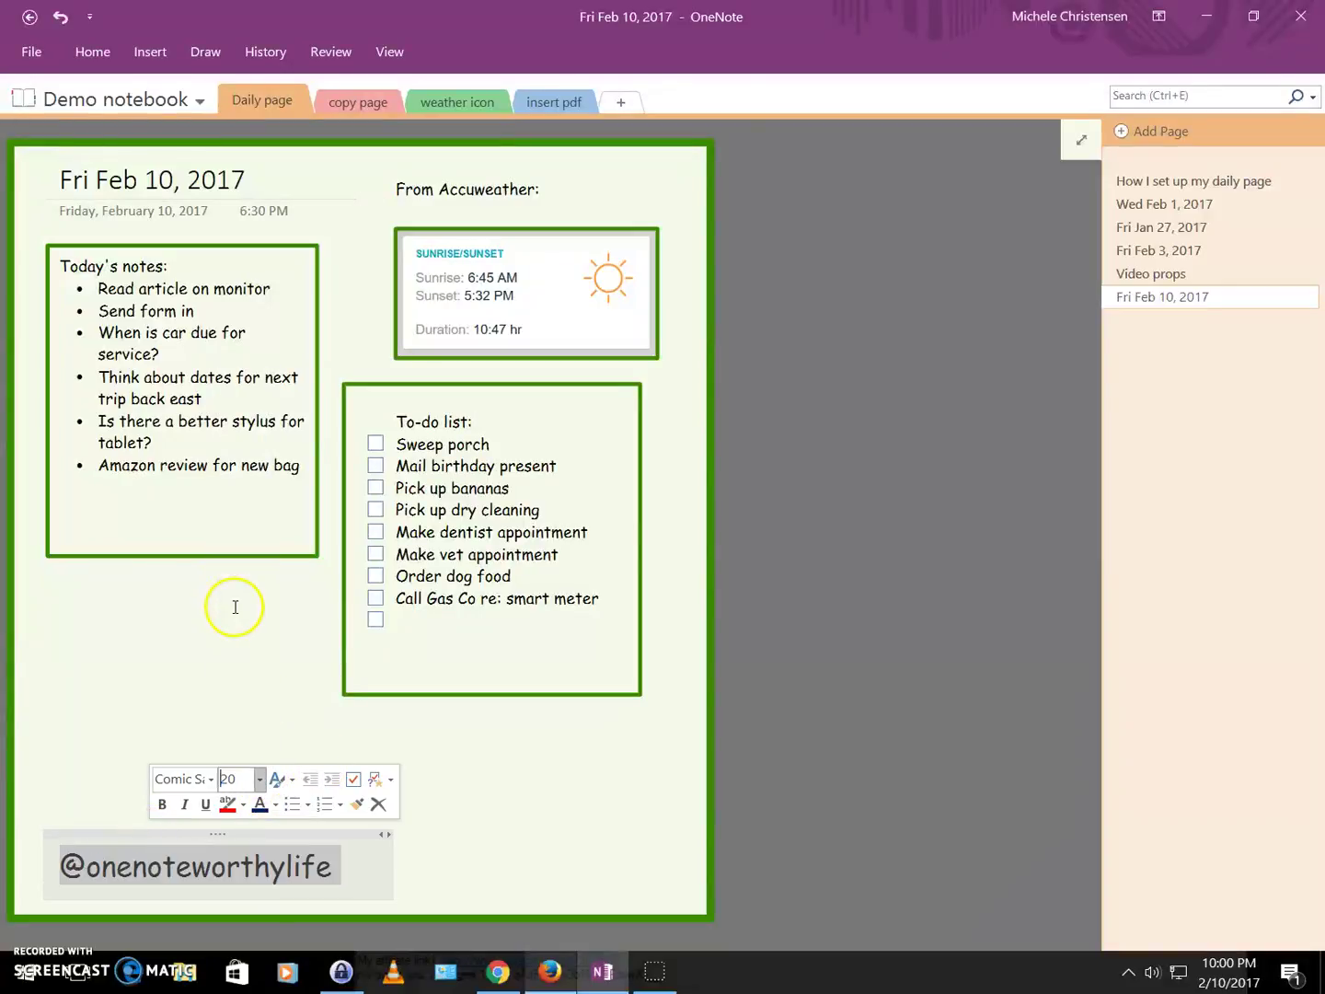
left_click(274, 806)
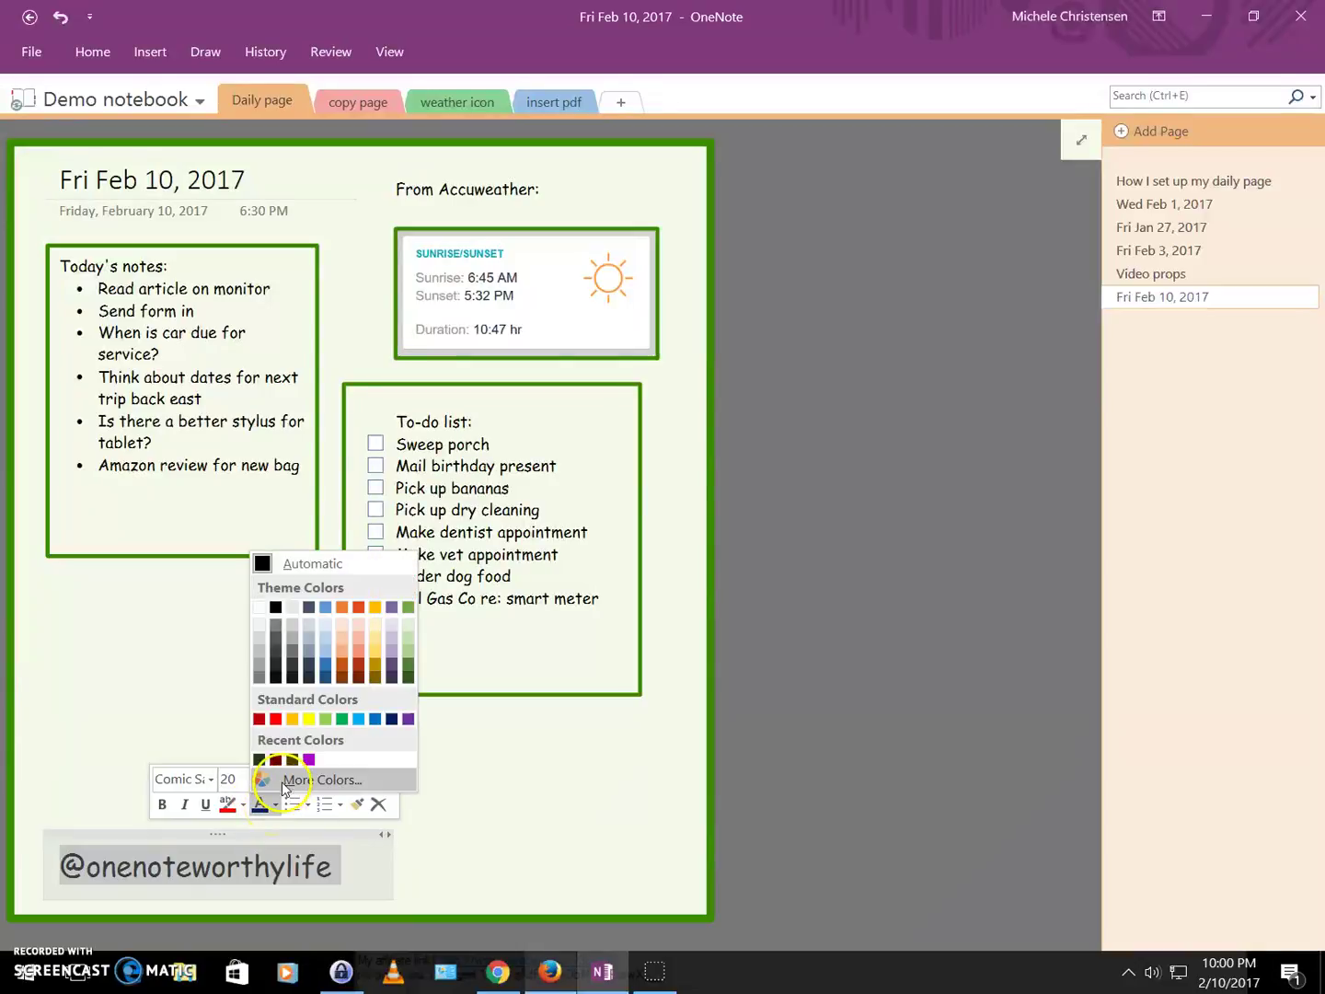
left_click(407, 678)
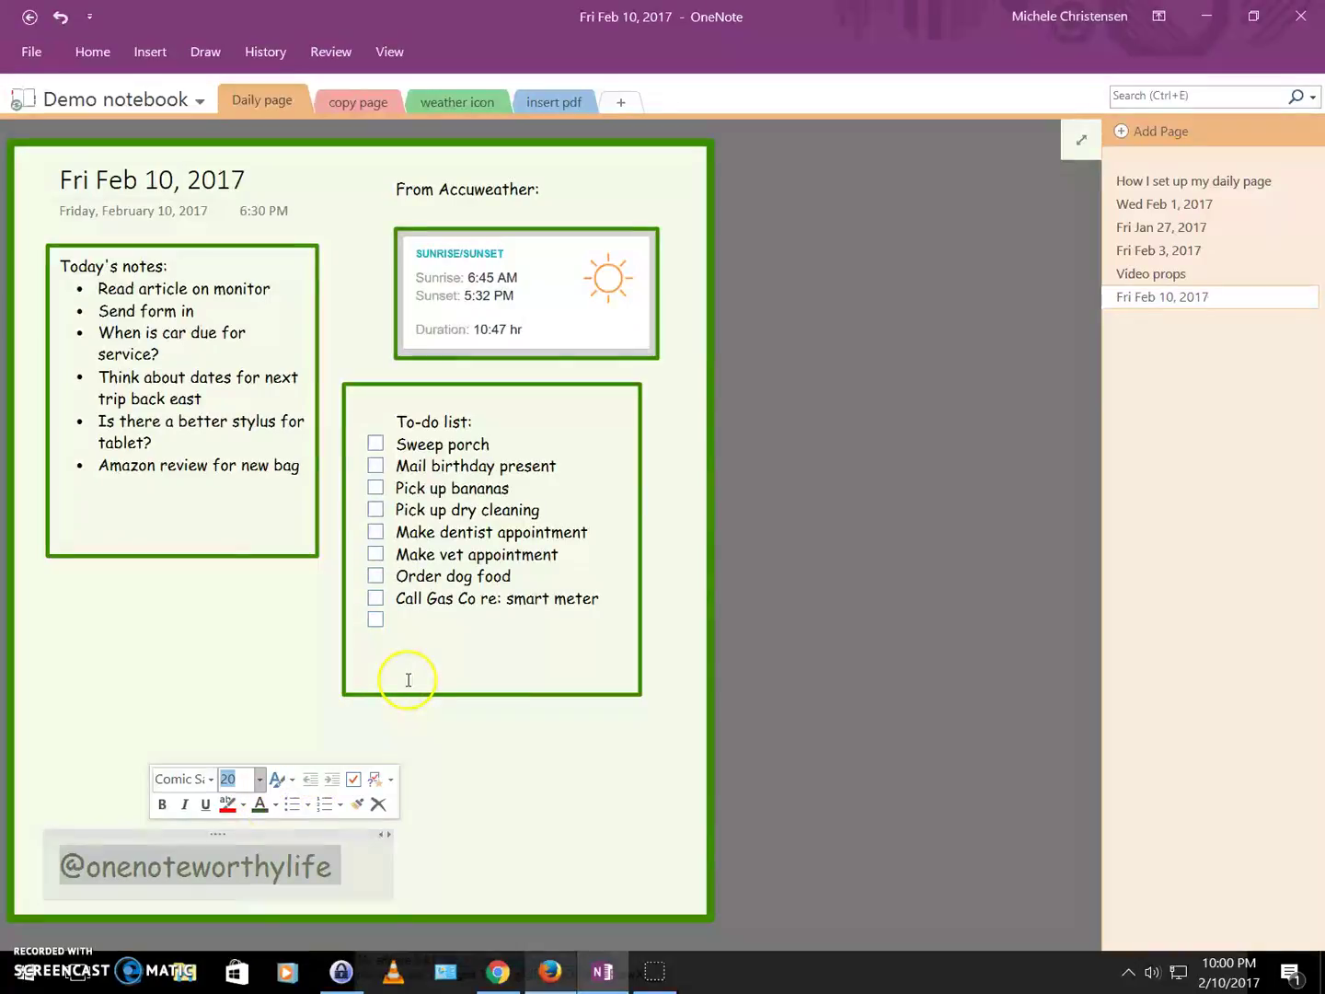
left_click(478, 804)
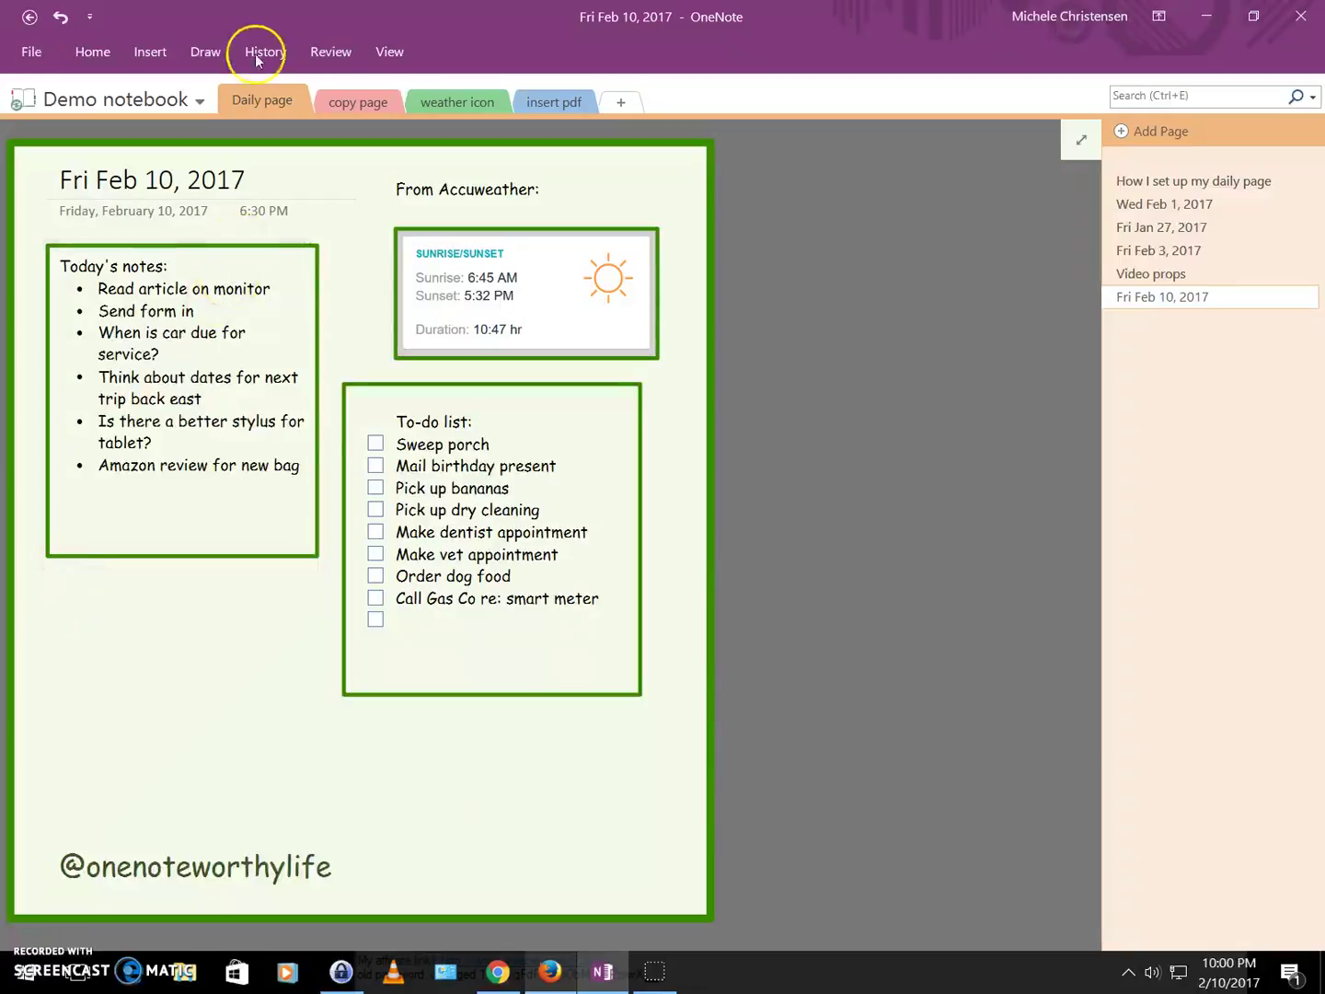
Draw a green oval below the Today's notes box.
left_click(206, 55)
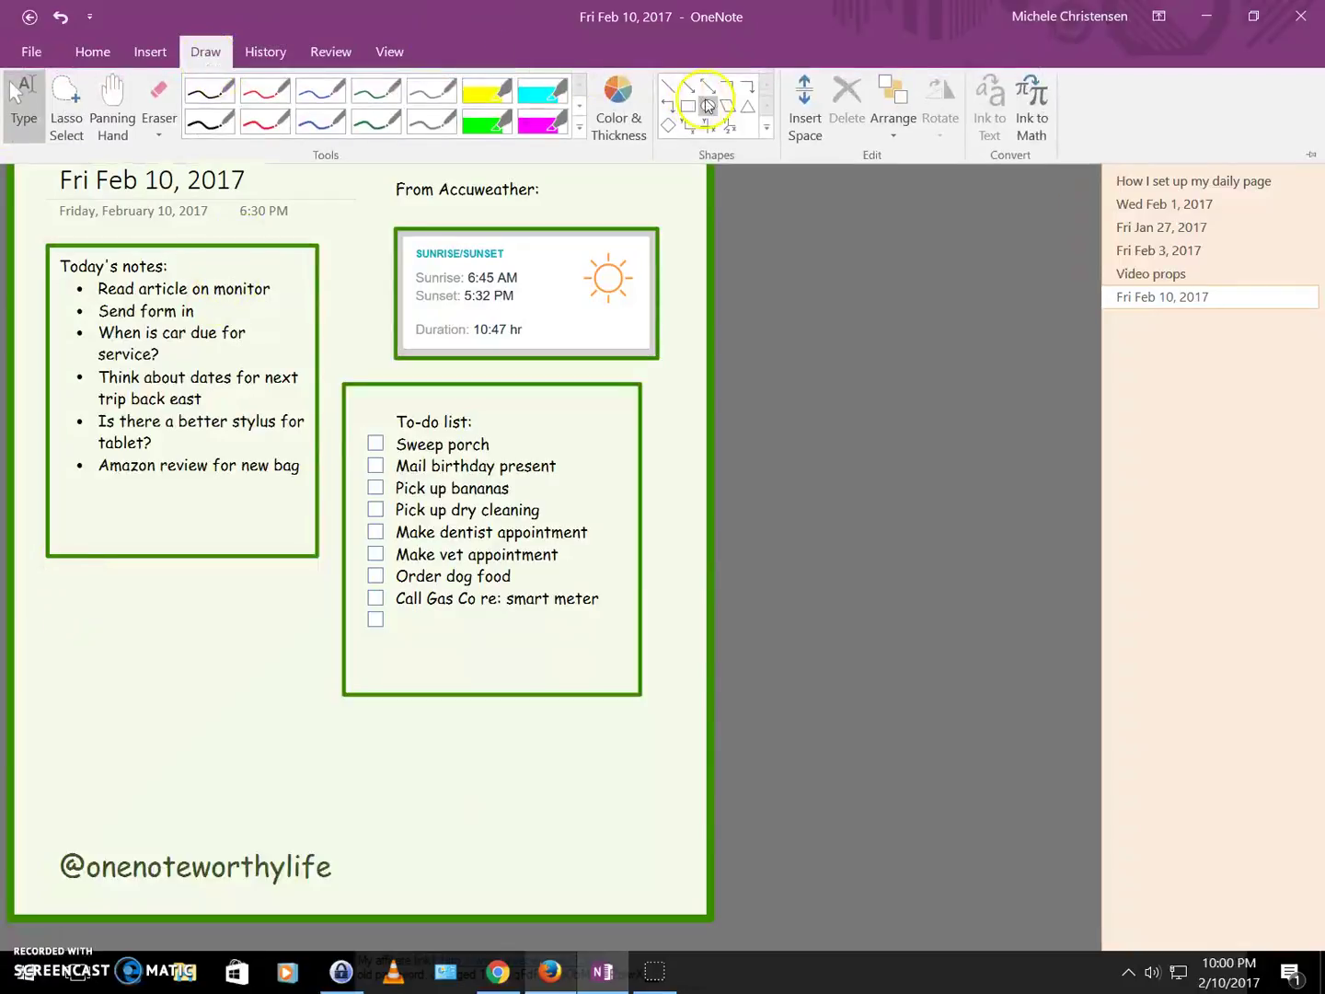
left_click(707, 108)
left_click_drag(54, 593, 290, 690)
Write 'Today I will complete: Taxes!' inside the oval.
left_click(120, 615)
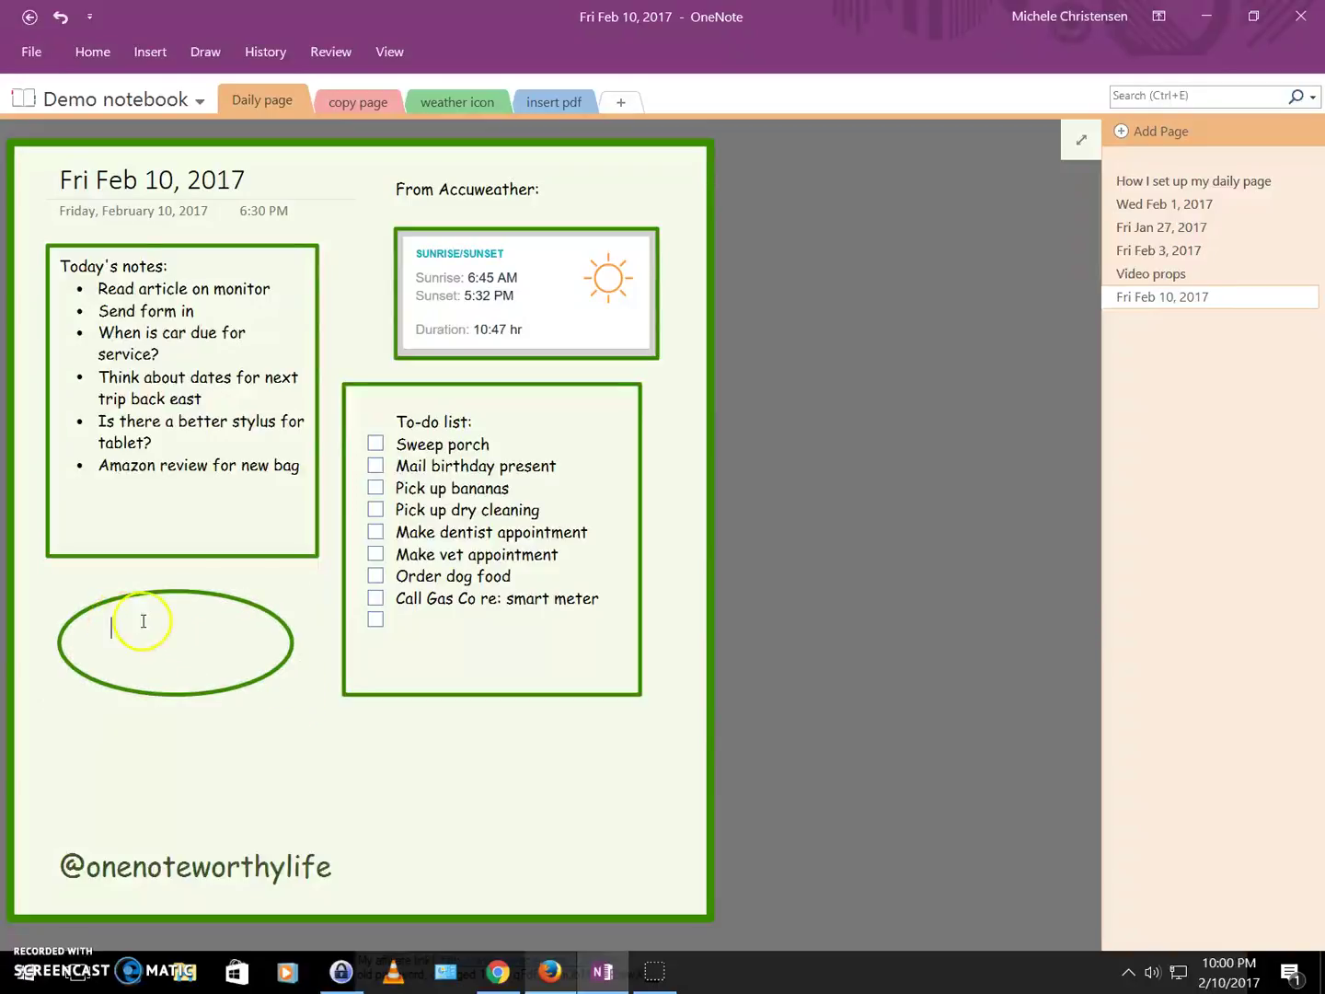
type("Tod")
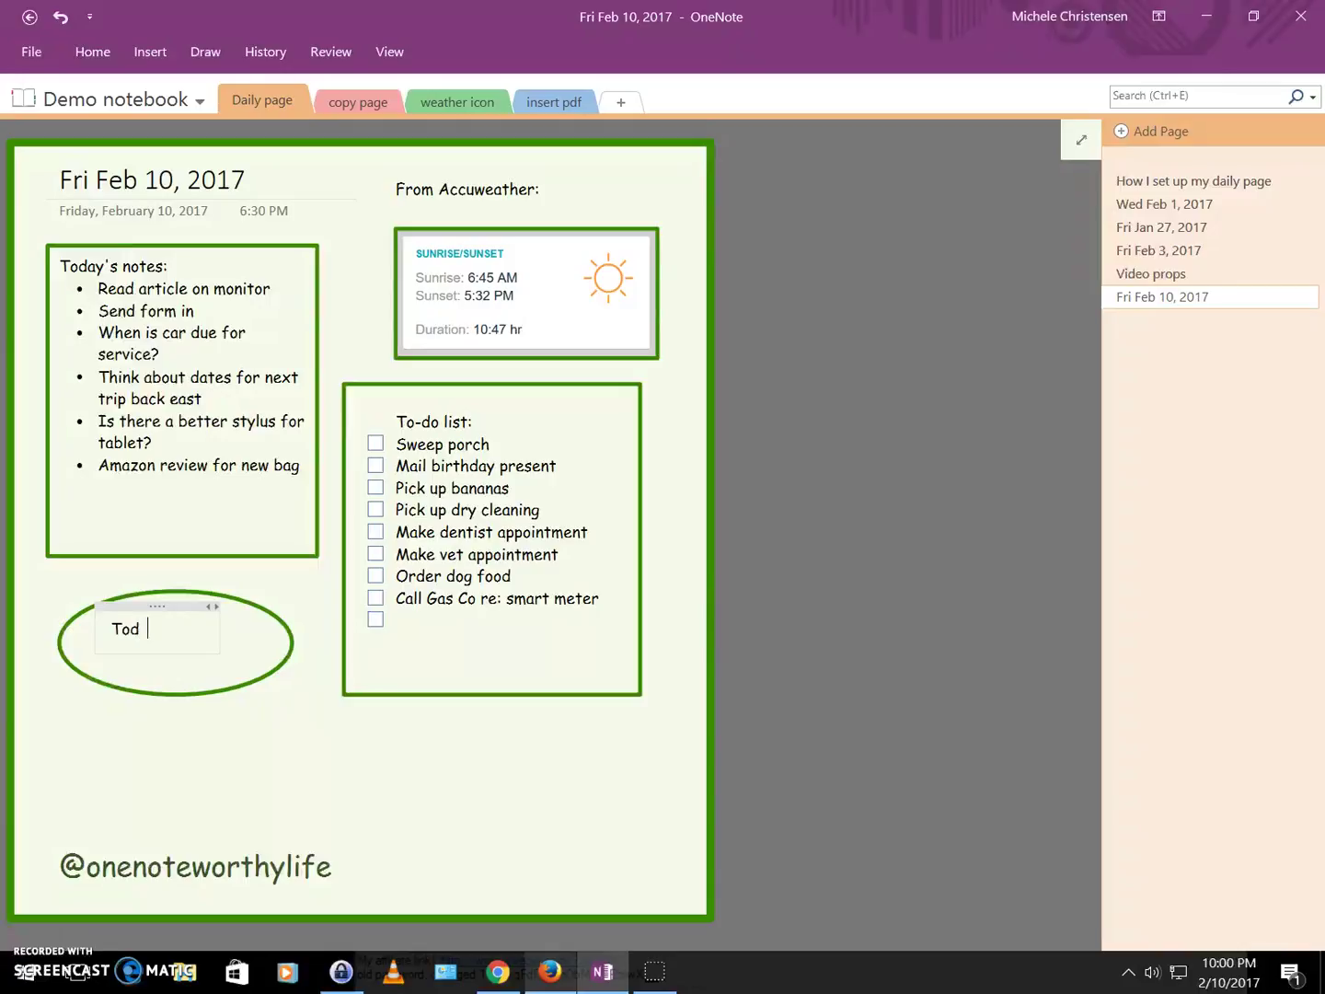
type("ay I woill complt")
key("BackSpace")
type("ete:")
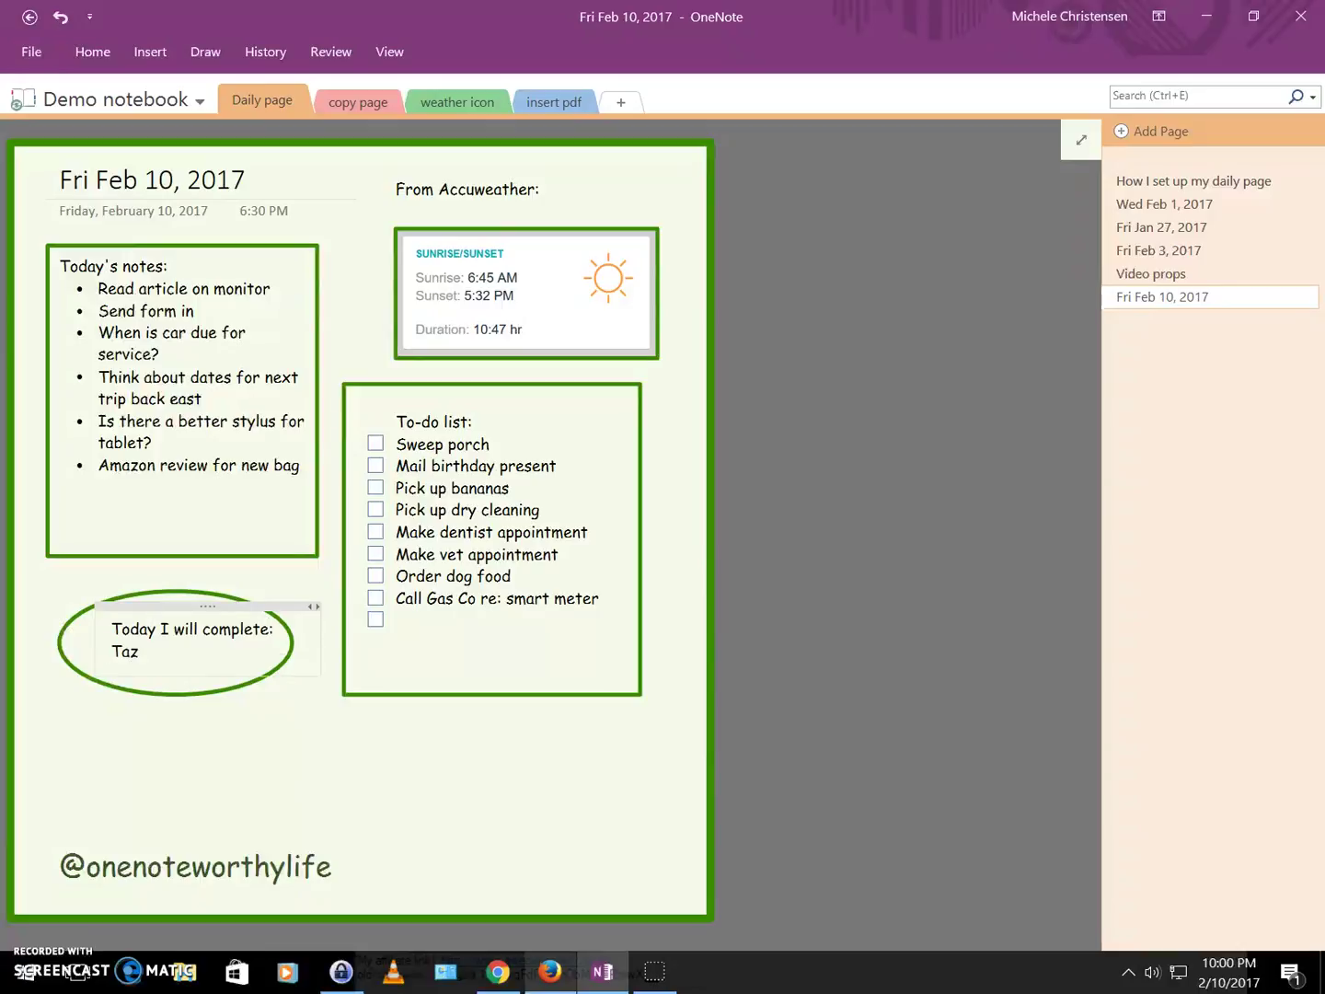
type("es!")
left_click(631, 845)
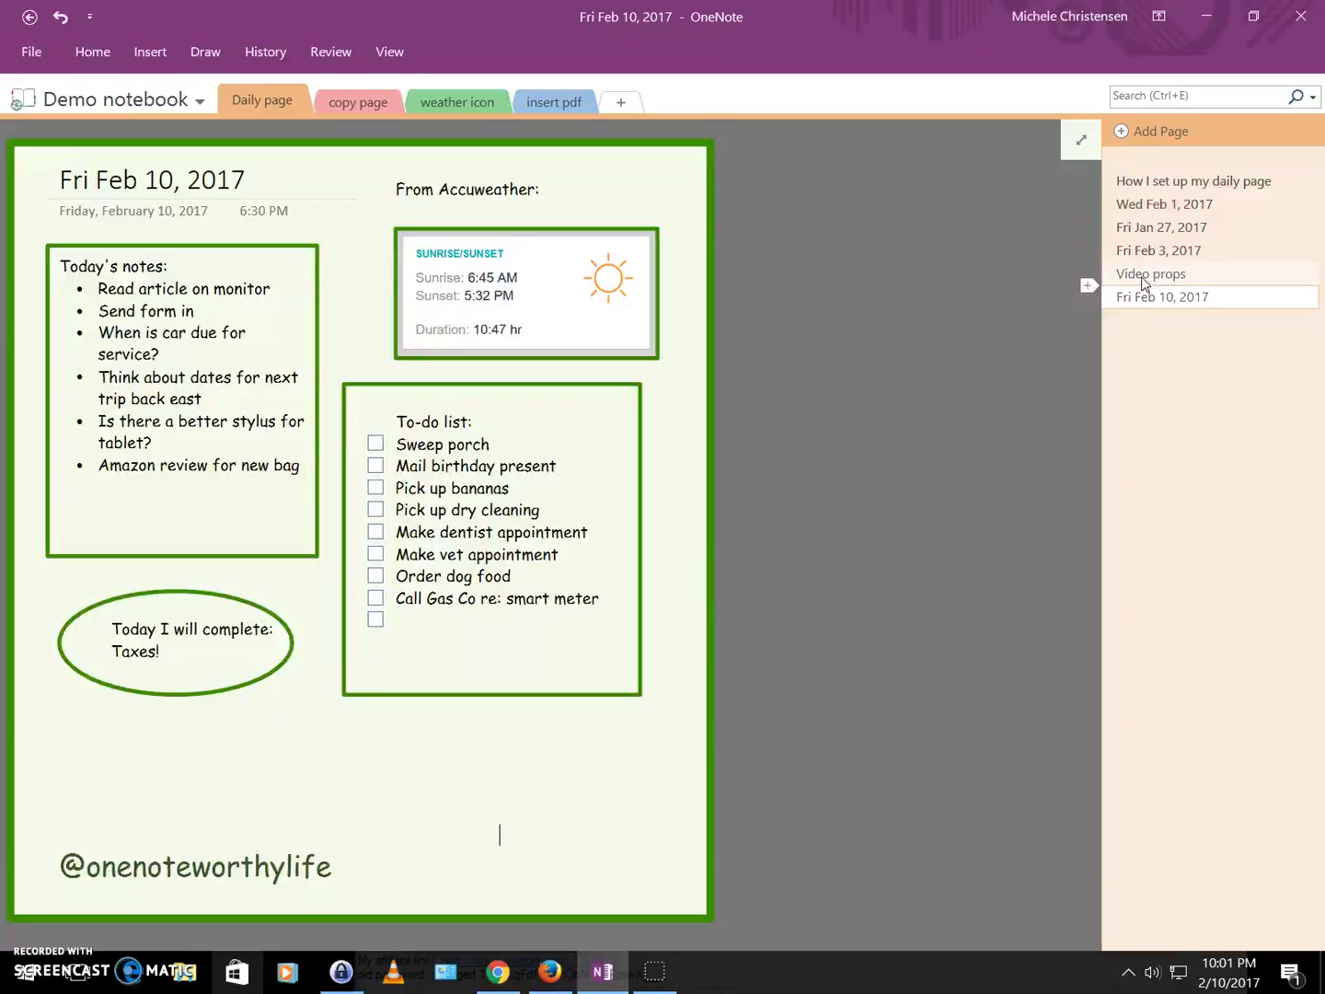
Copy the Hello Weekend image from Video props and paste it below the to-do list.
left_click(82, 752)
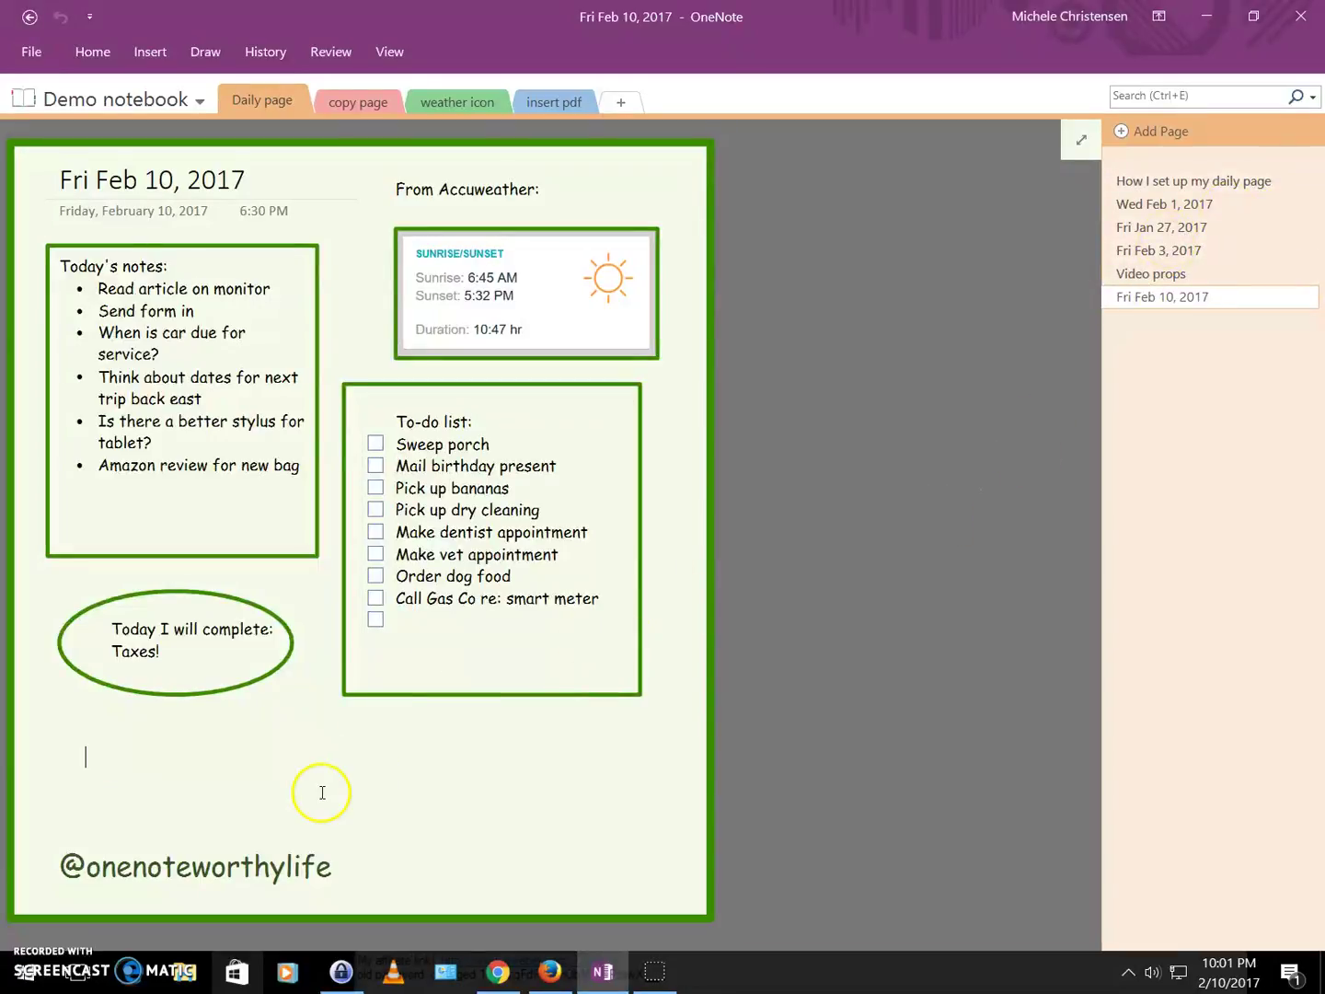
left_click(1177, 276)
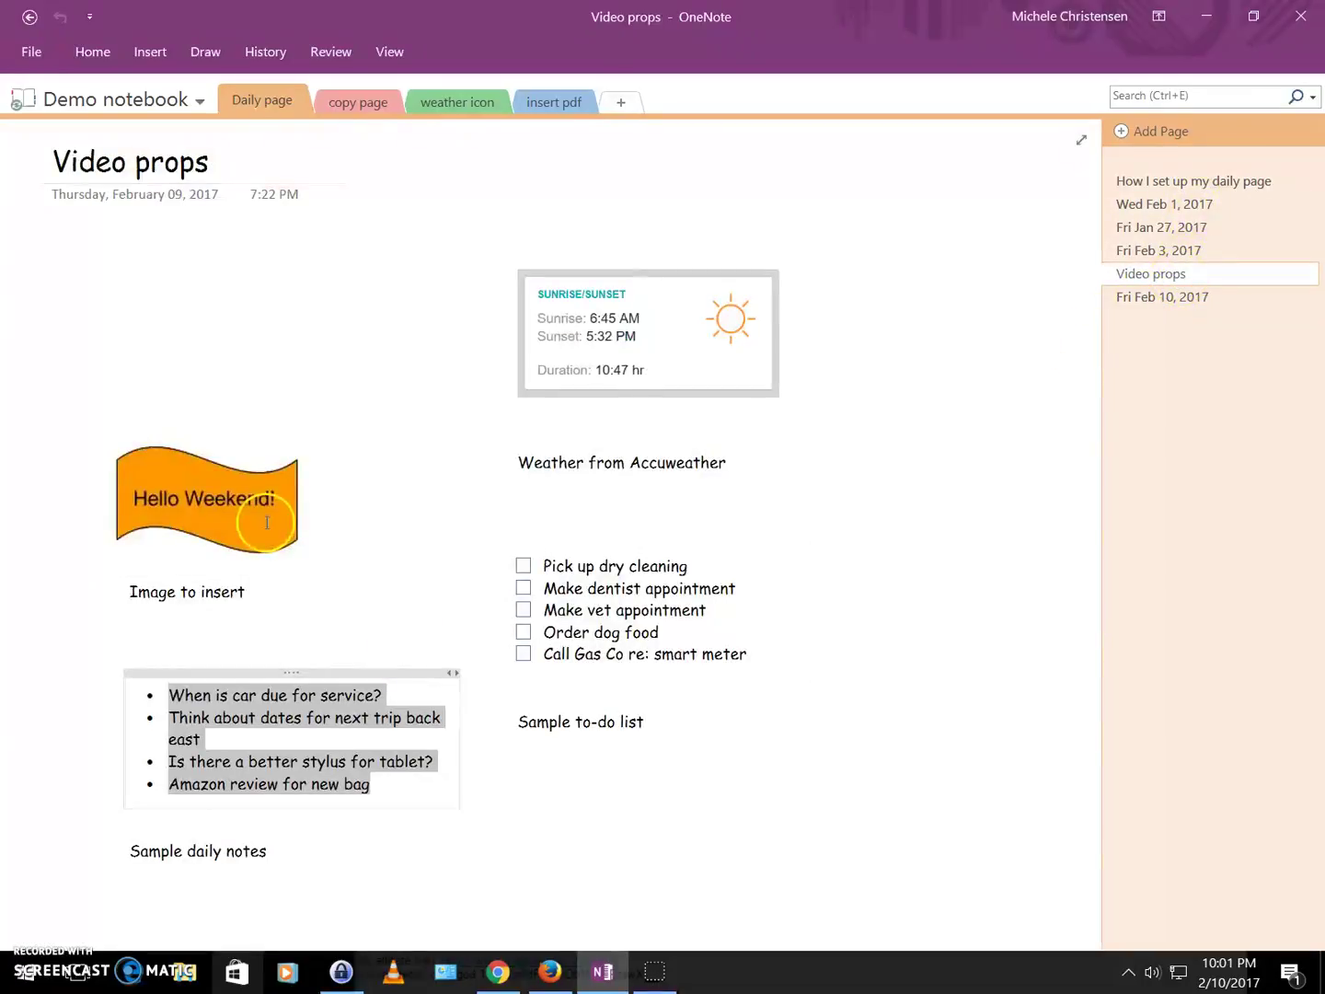
left_click(258, 506)
right_click(247, 498)
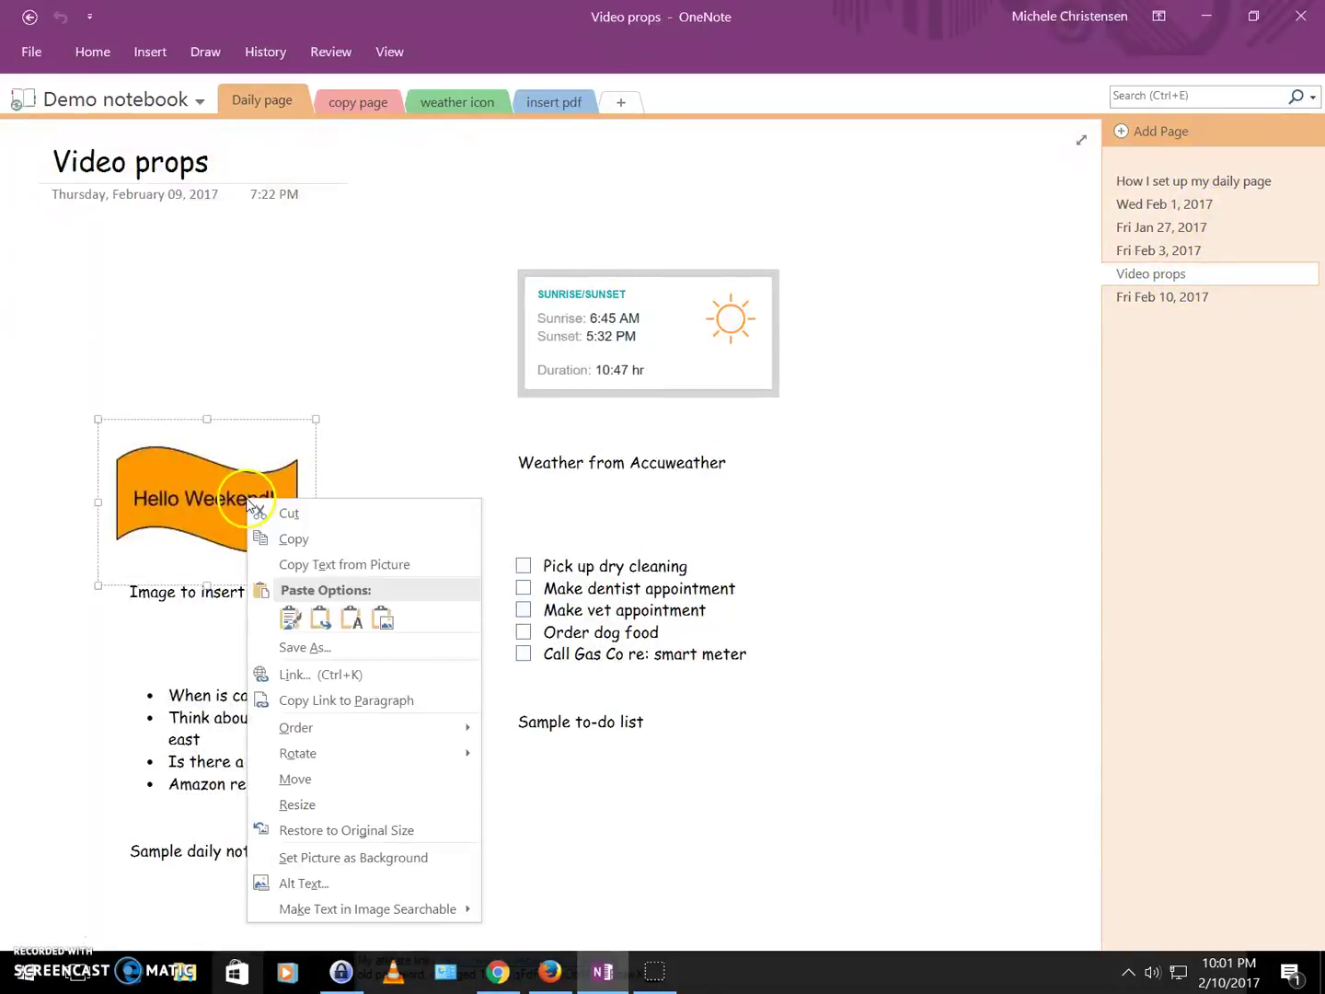
left_click(293, 542)
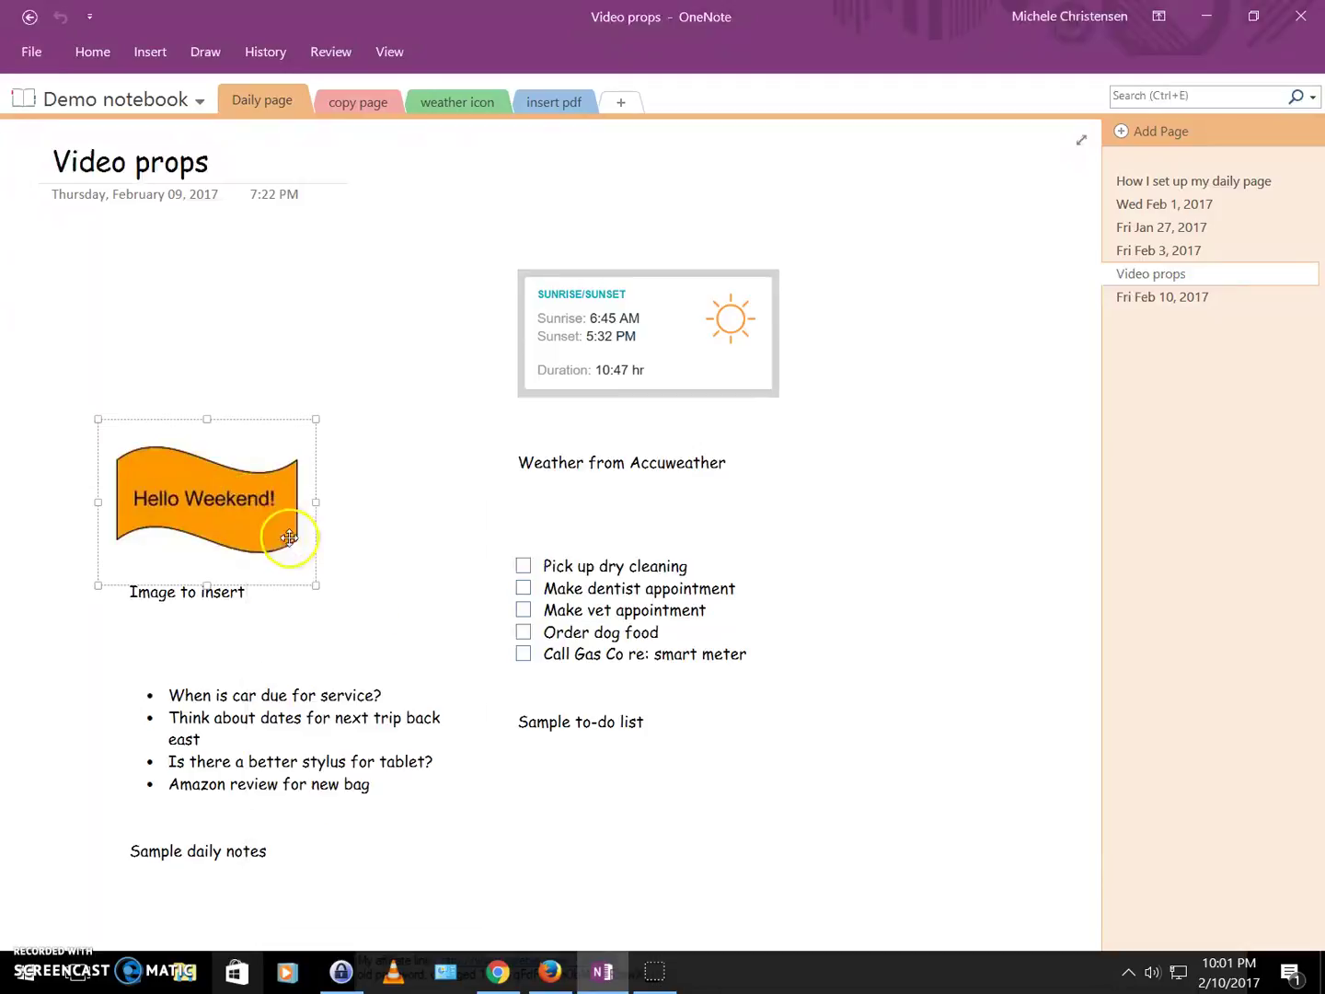
left_click(1140, 310)
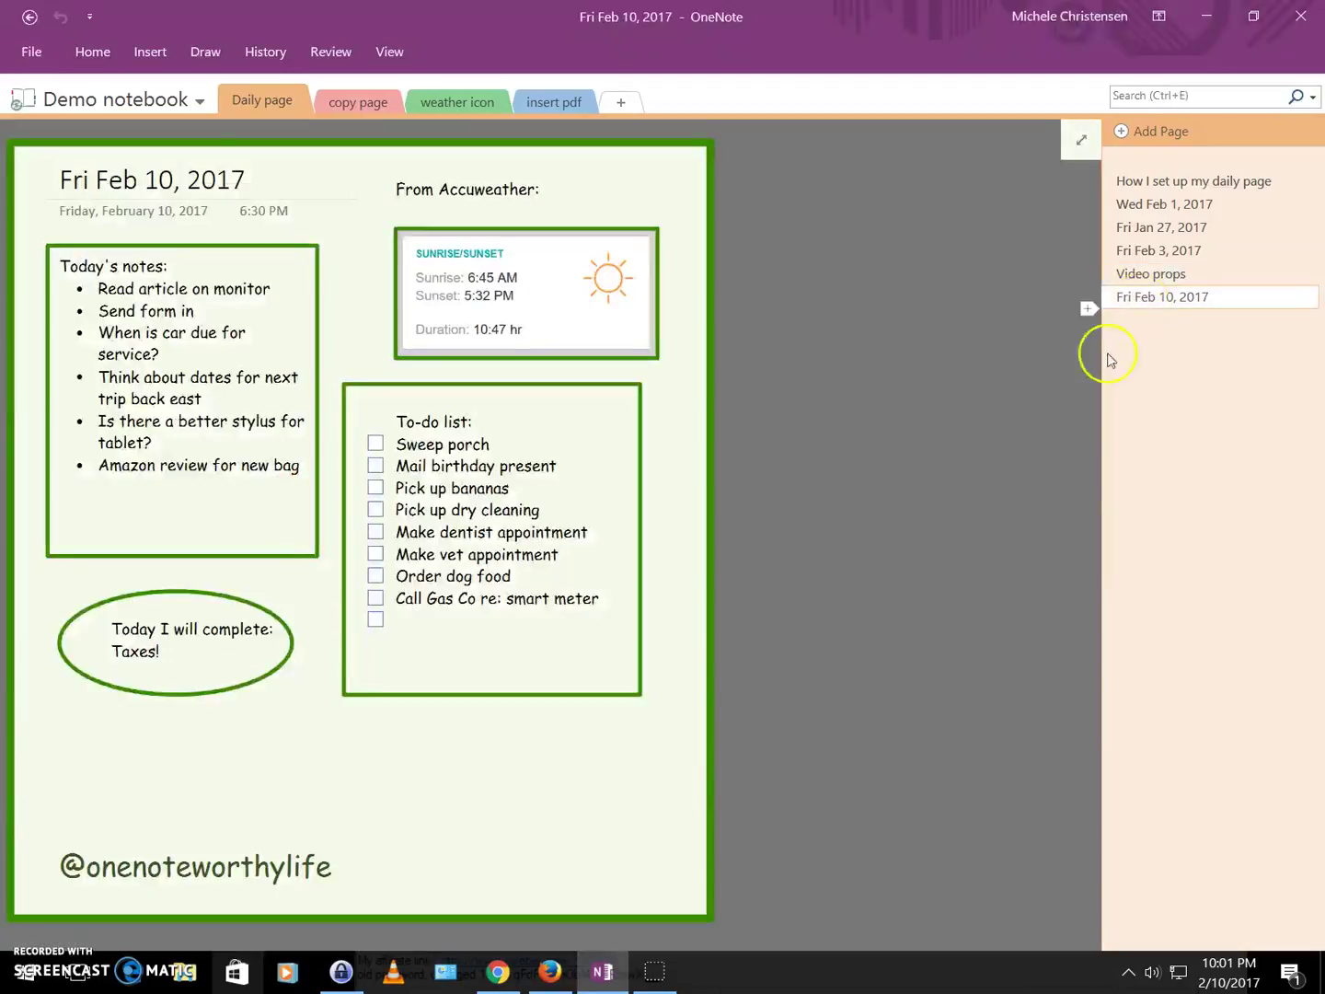
right_click(414, 753)
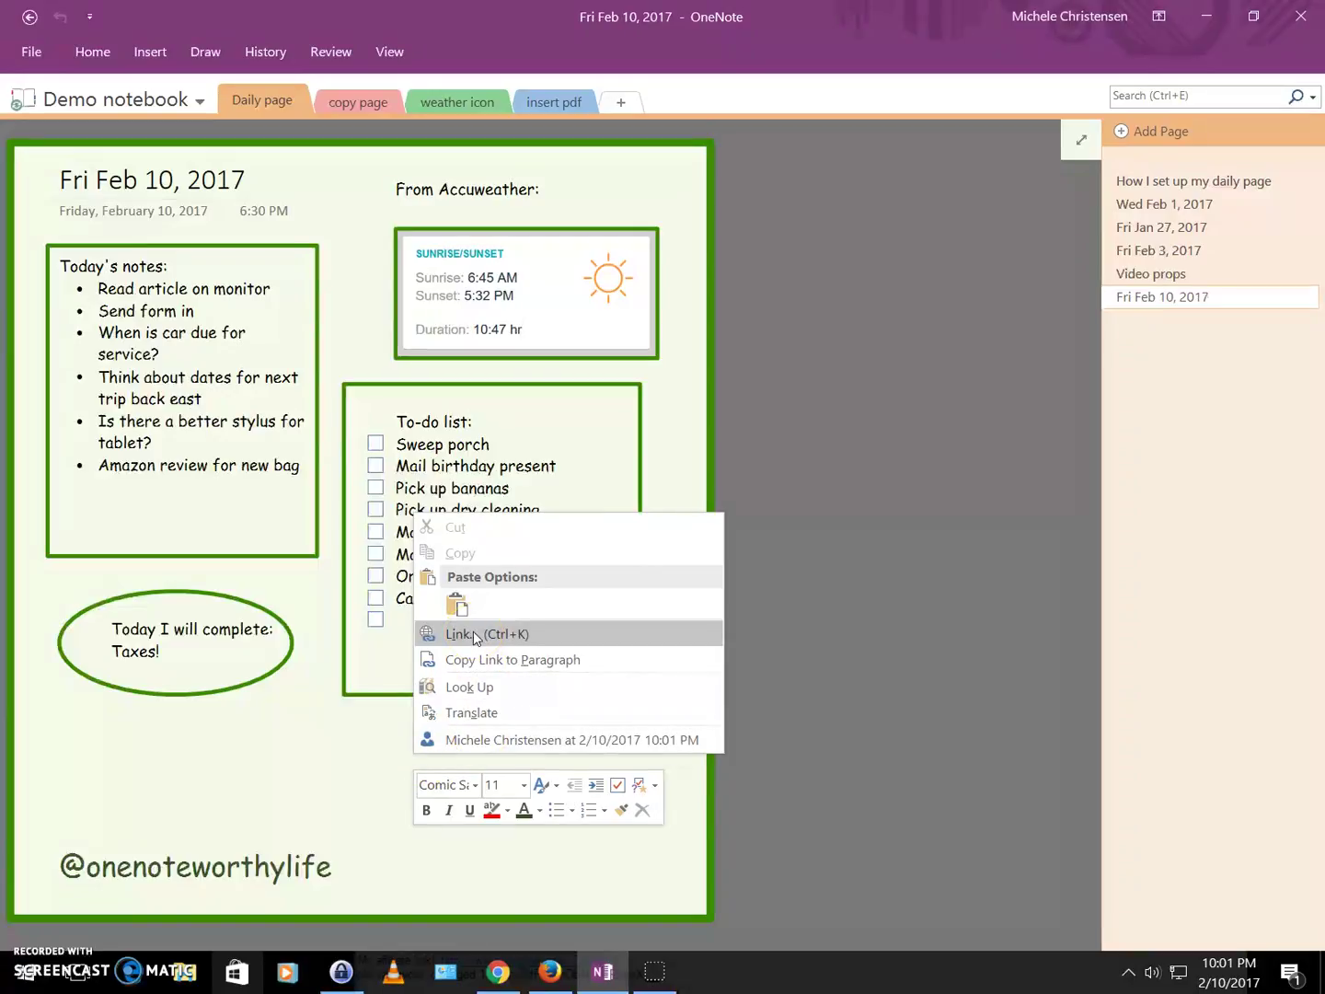
left_click(457, 604)
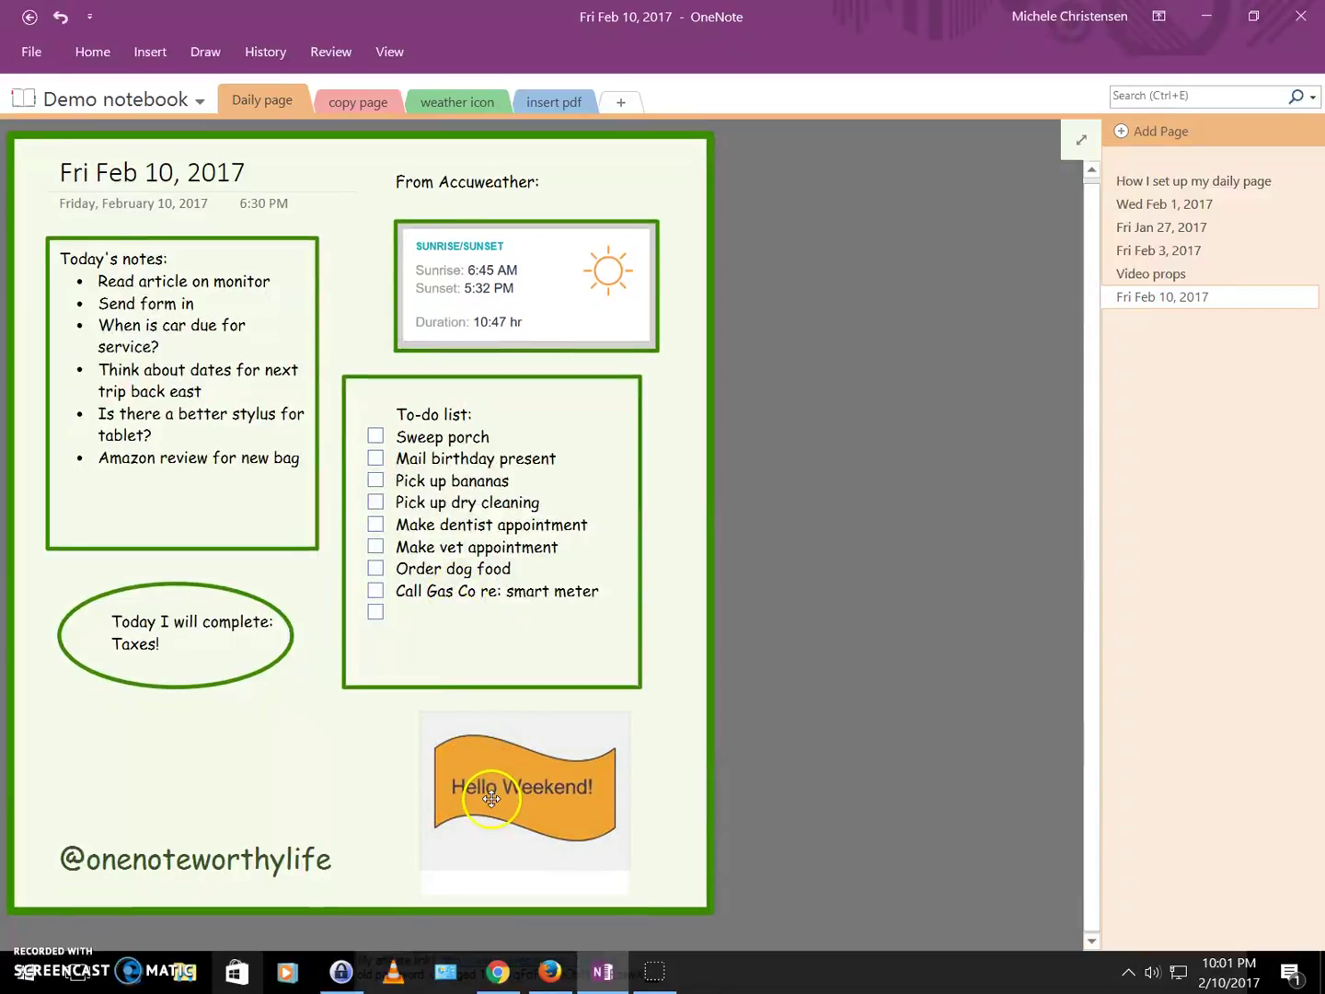
left_click(373, 800)
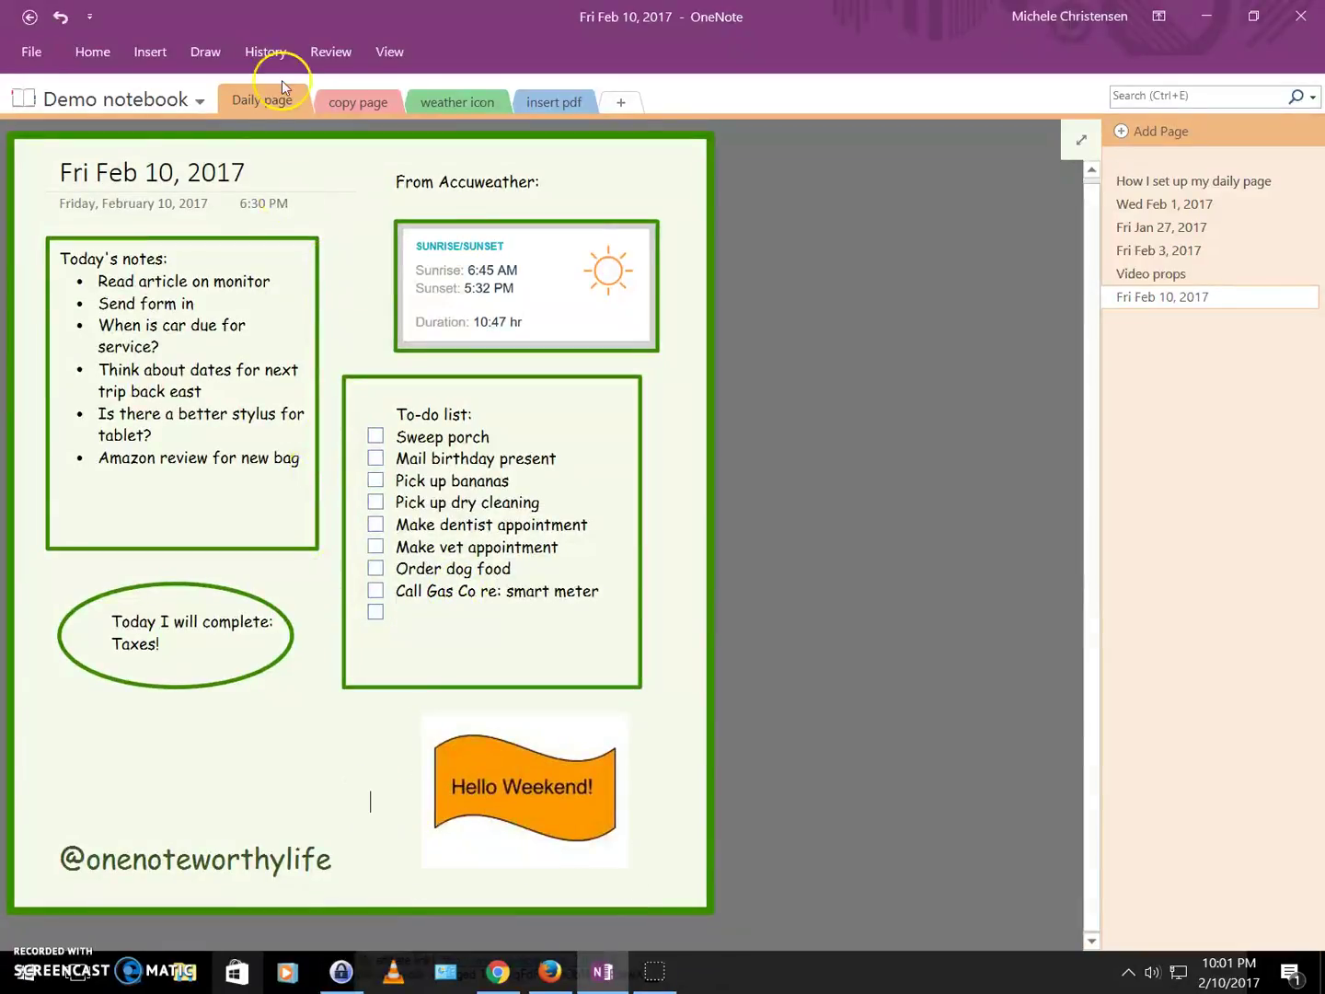
Frame the Hello Weekend image with a green rectangle, widened and extended to enclose it.
left_click(205, 53)
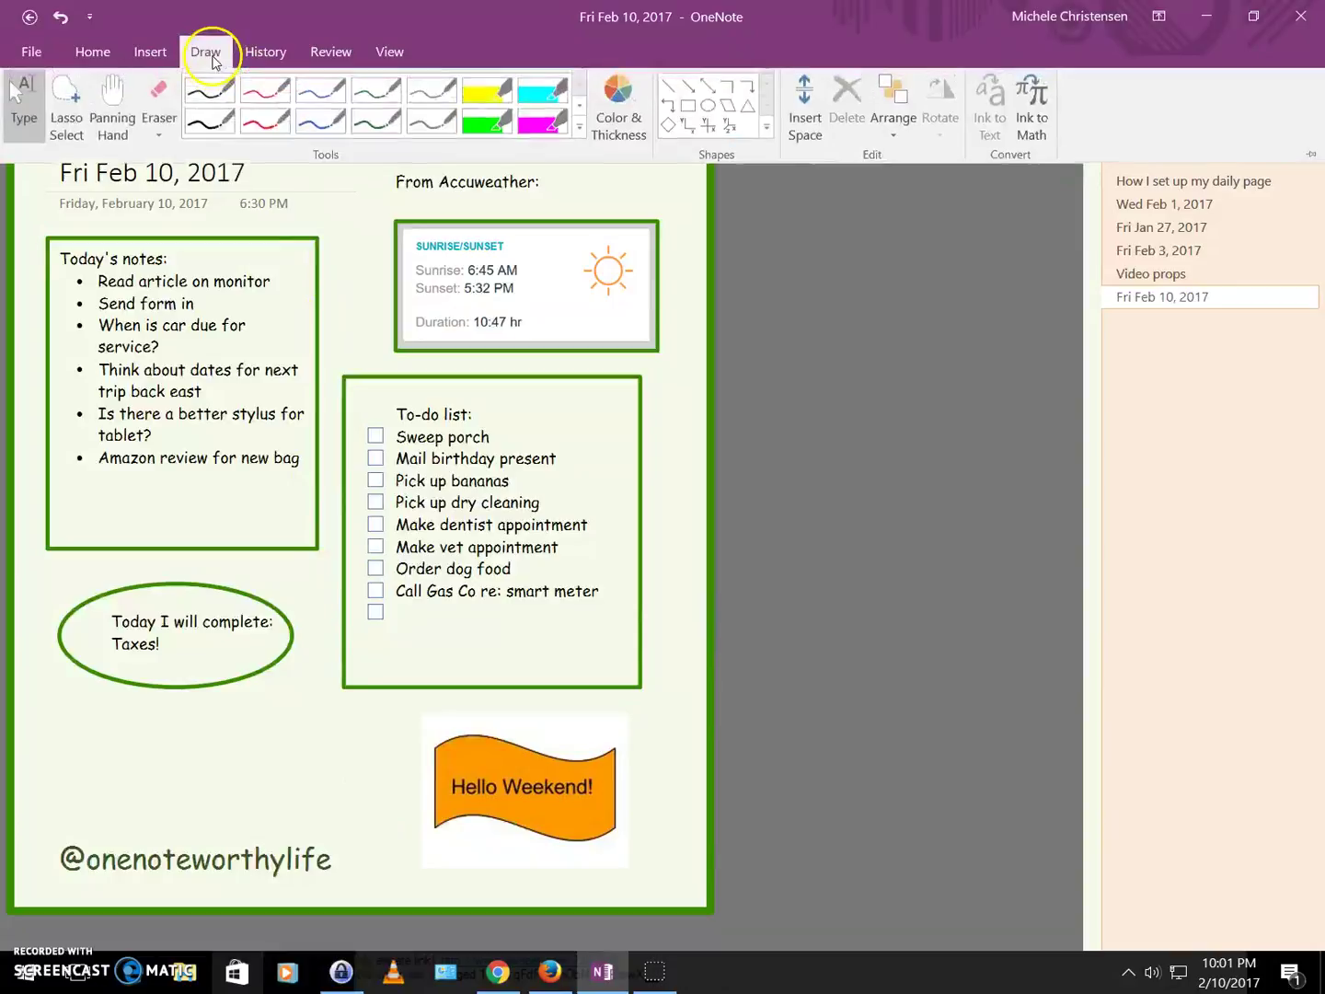
left_click(711, 86)
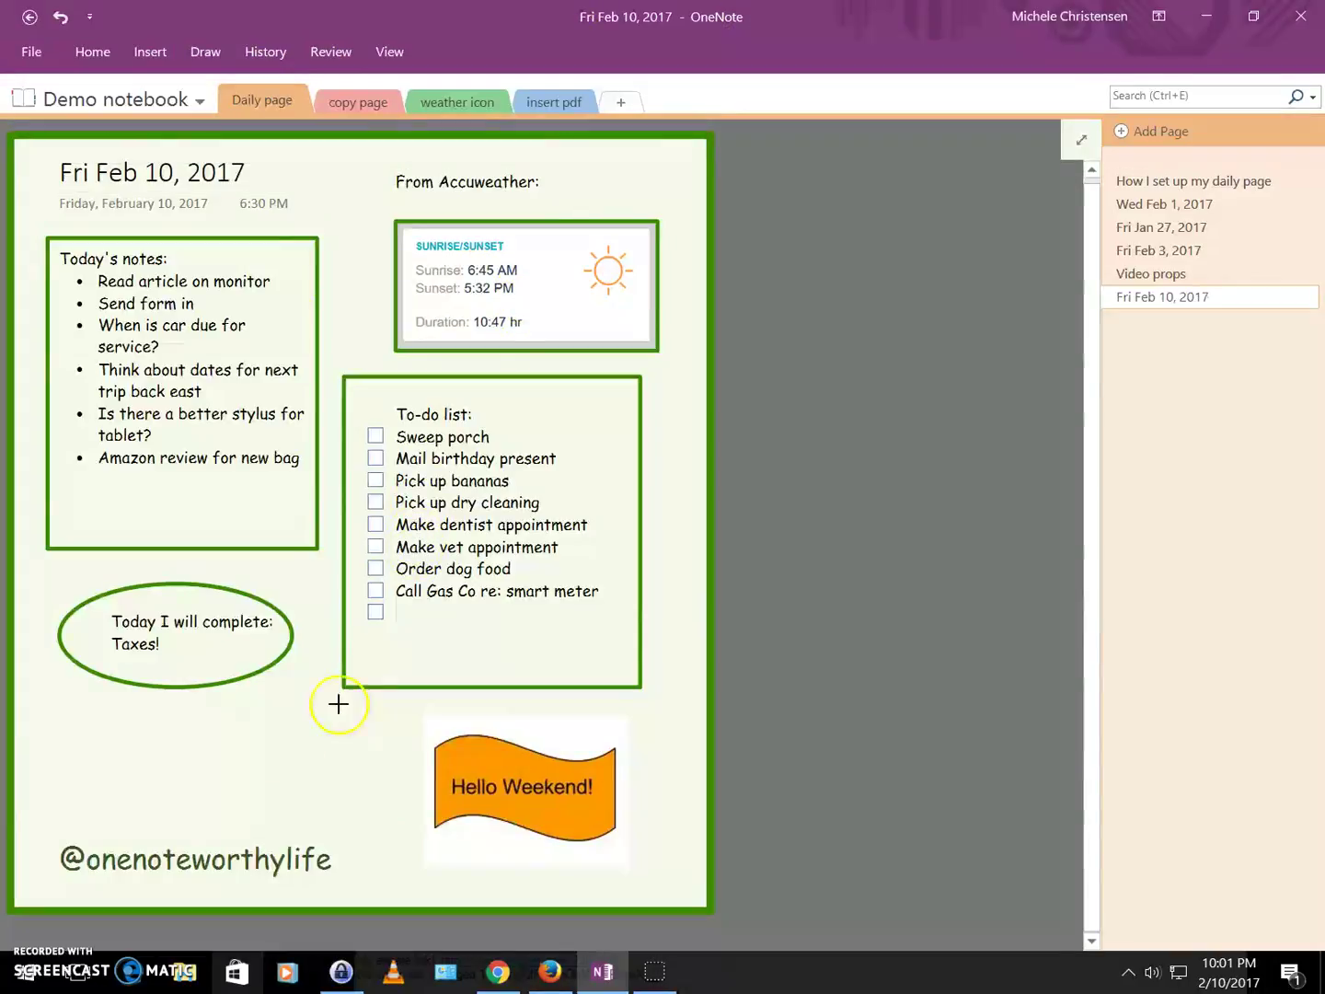
mouse_move(418, 714)
left_mouse_down()
mouse_move(415, 803)
mouse_move(576, 824)
mouse_move(638, 863)
left_mouse_up()
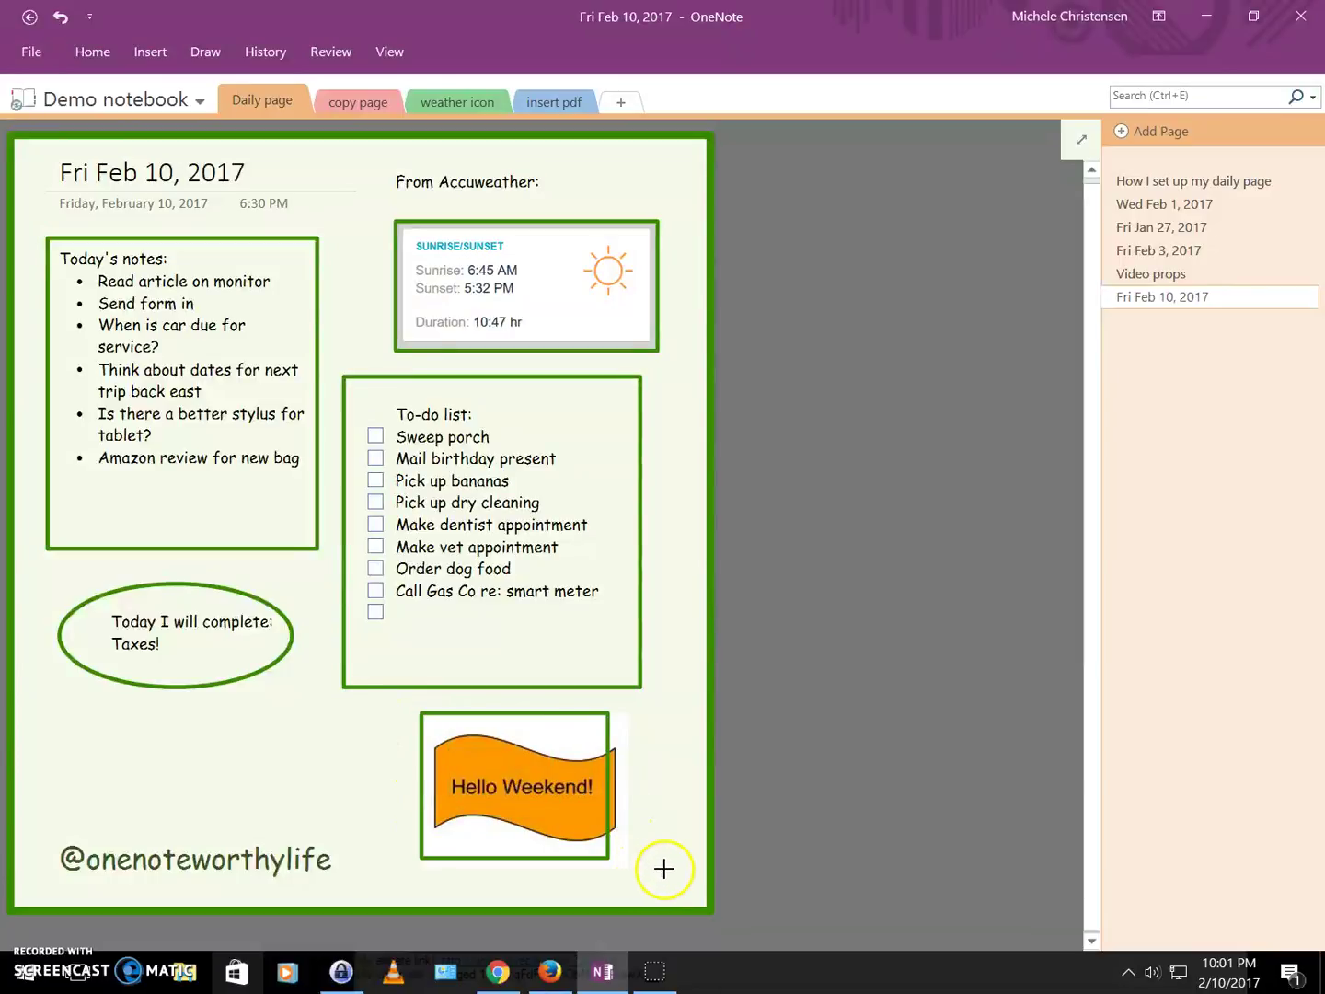
left_click_drag(611, 787, 634, 787)
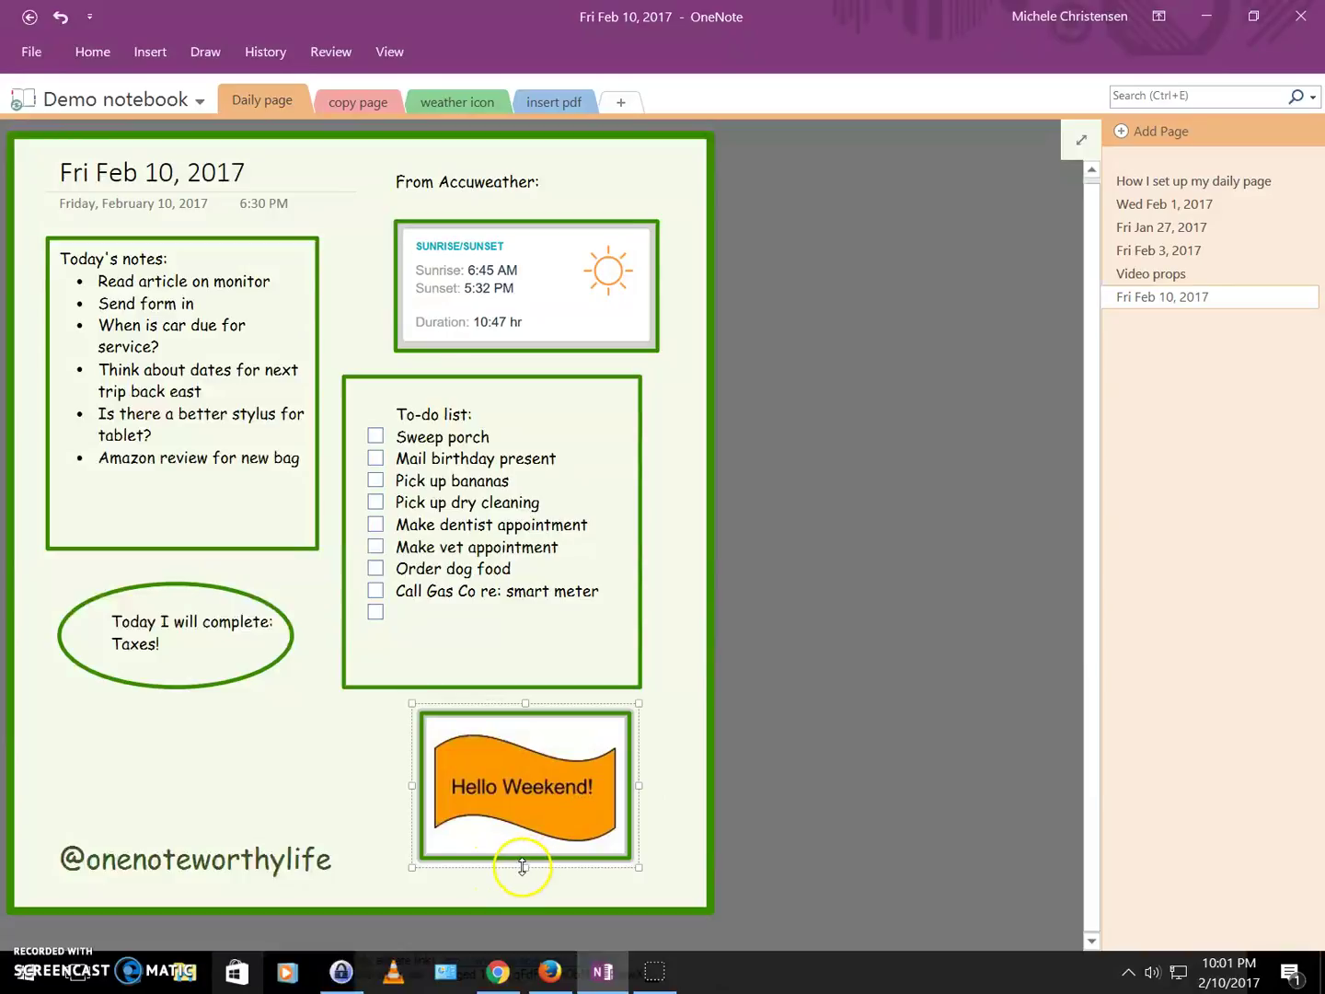
left_click_drag(522, 867, 522, 877)
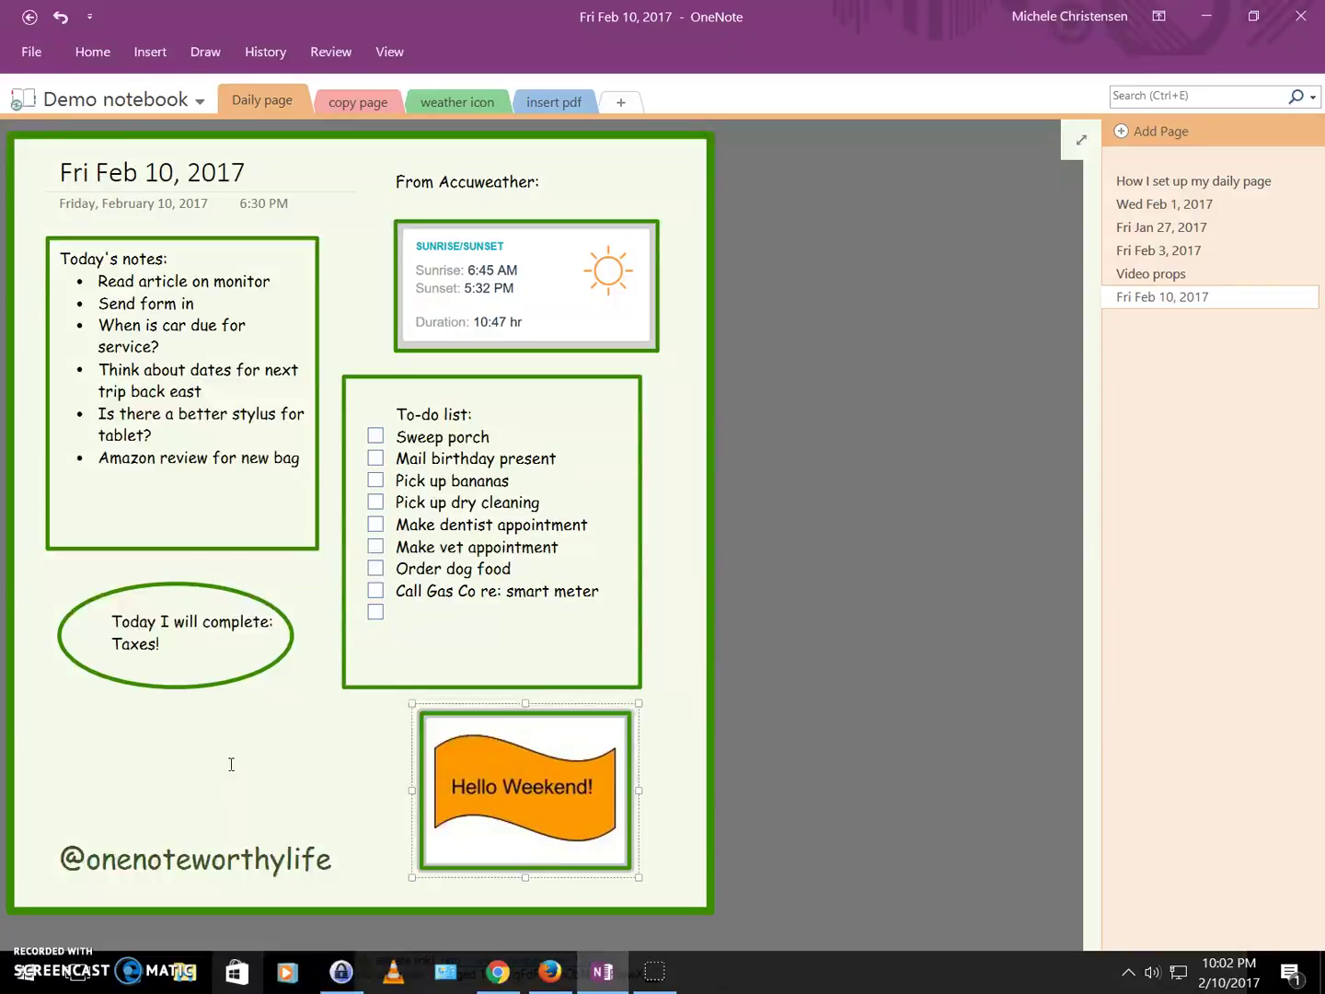
Set the View tab's Page Color to Yellow.
left_click(231, 789)
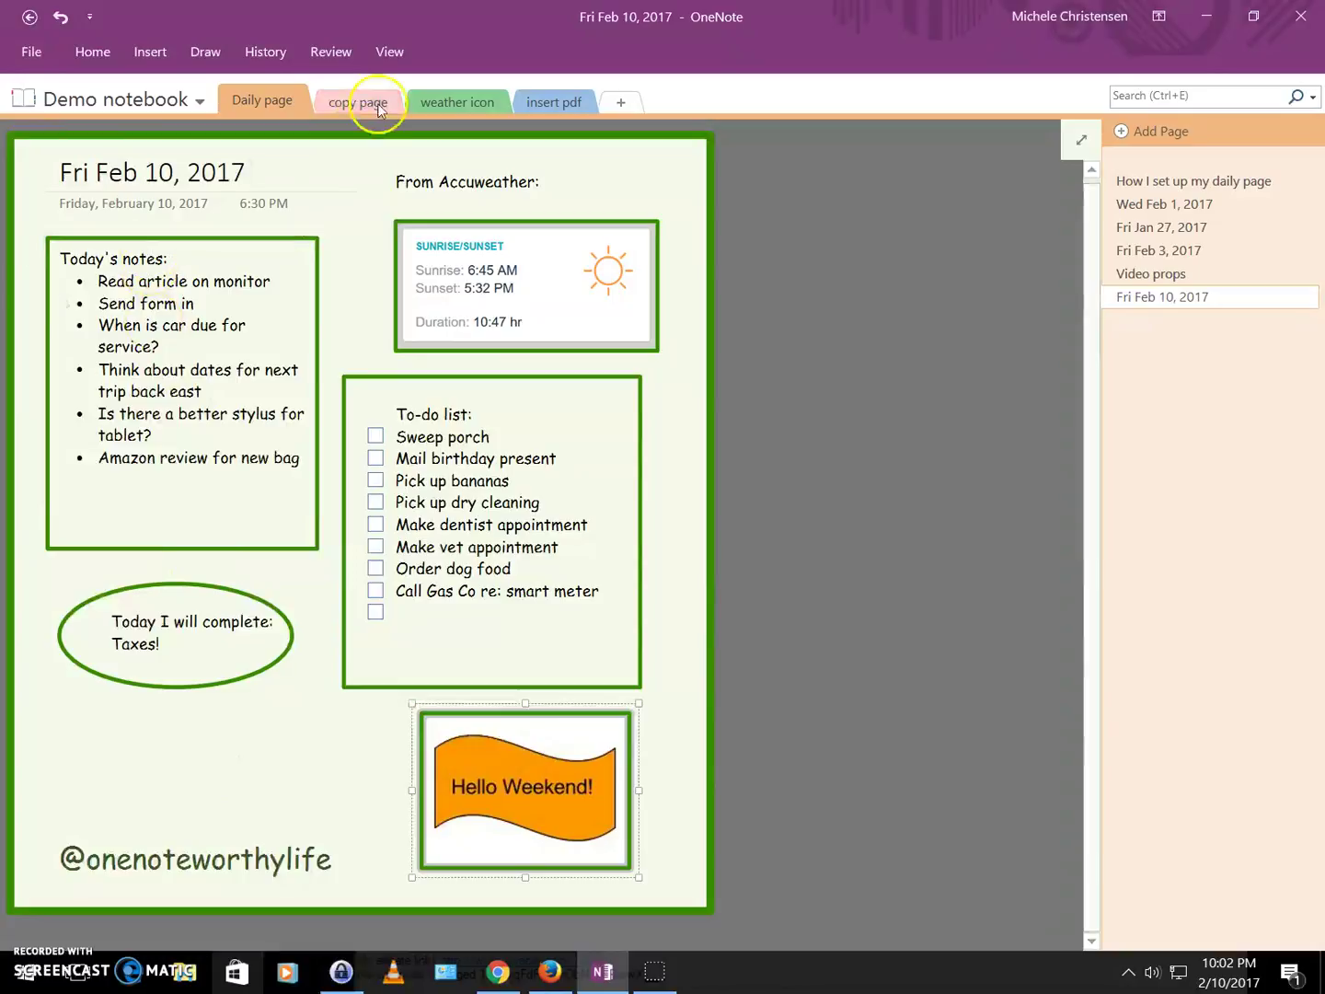
left_click(391, 54)
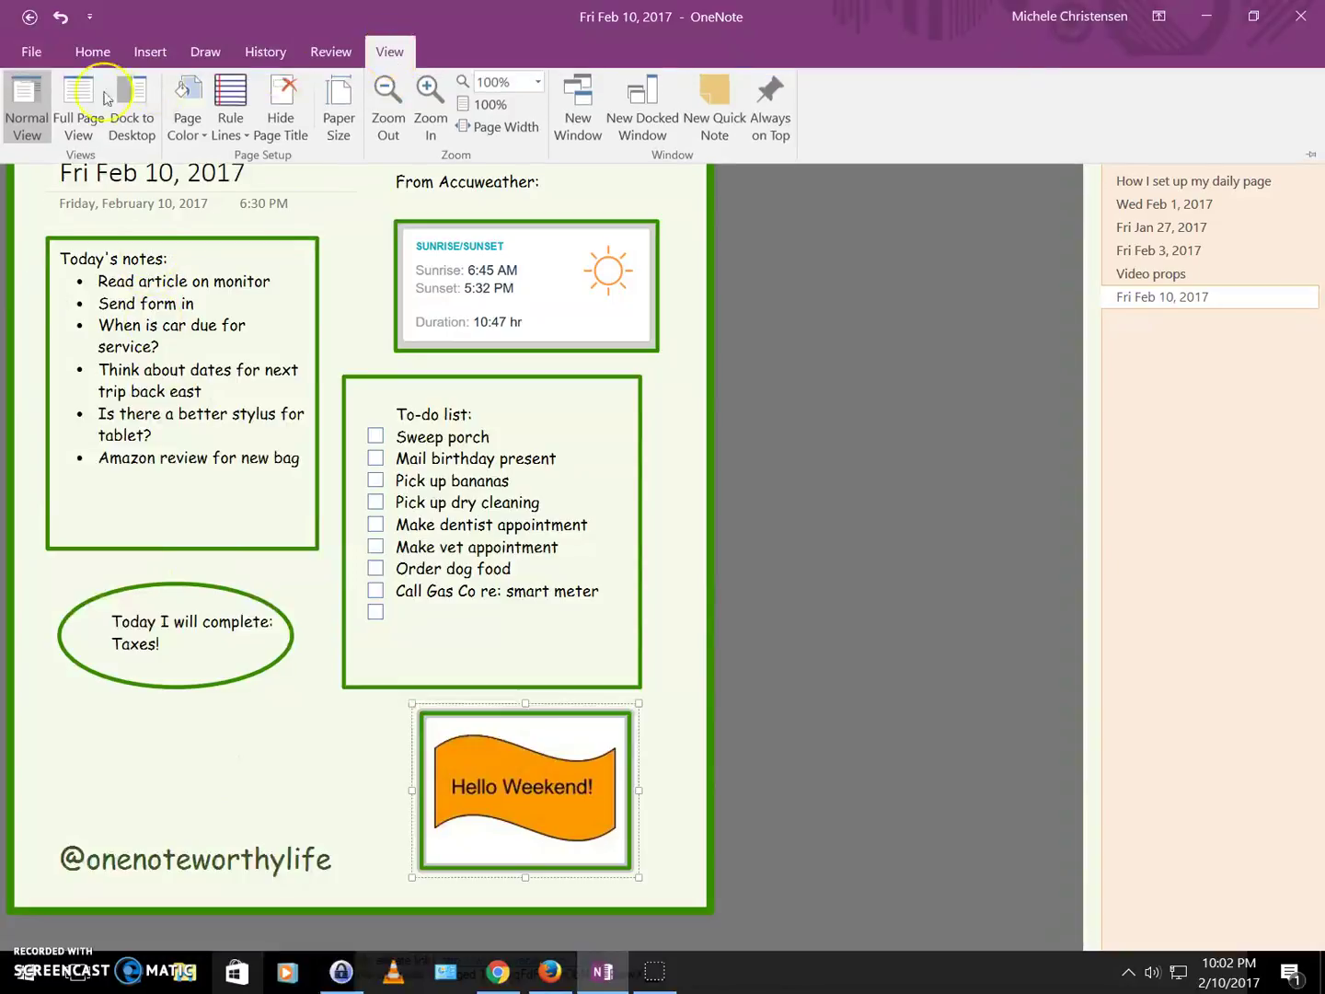
left_click(189, 123)
left_click(281, 207)
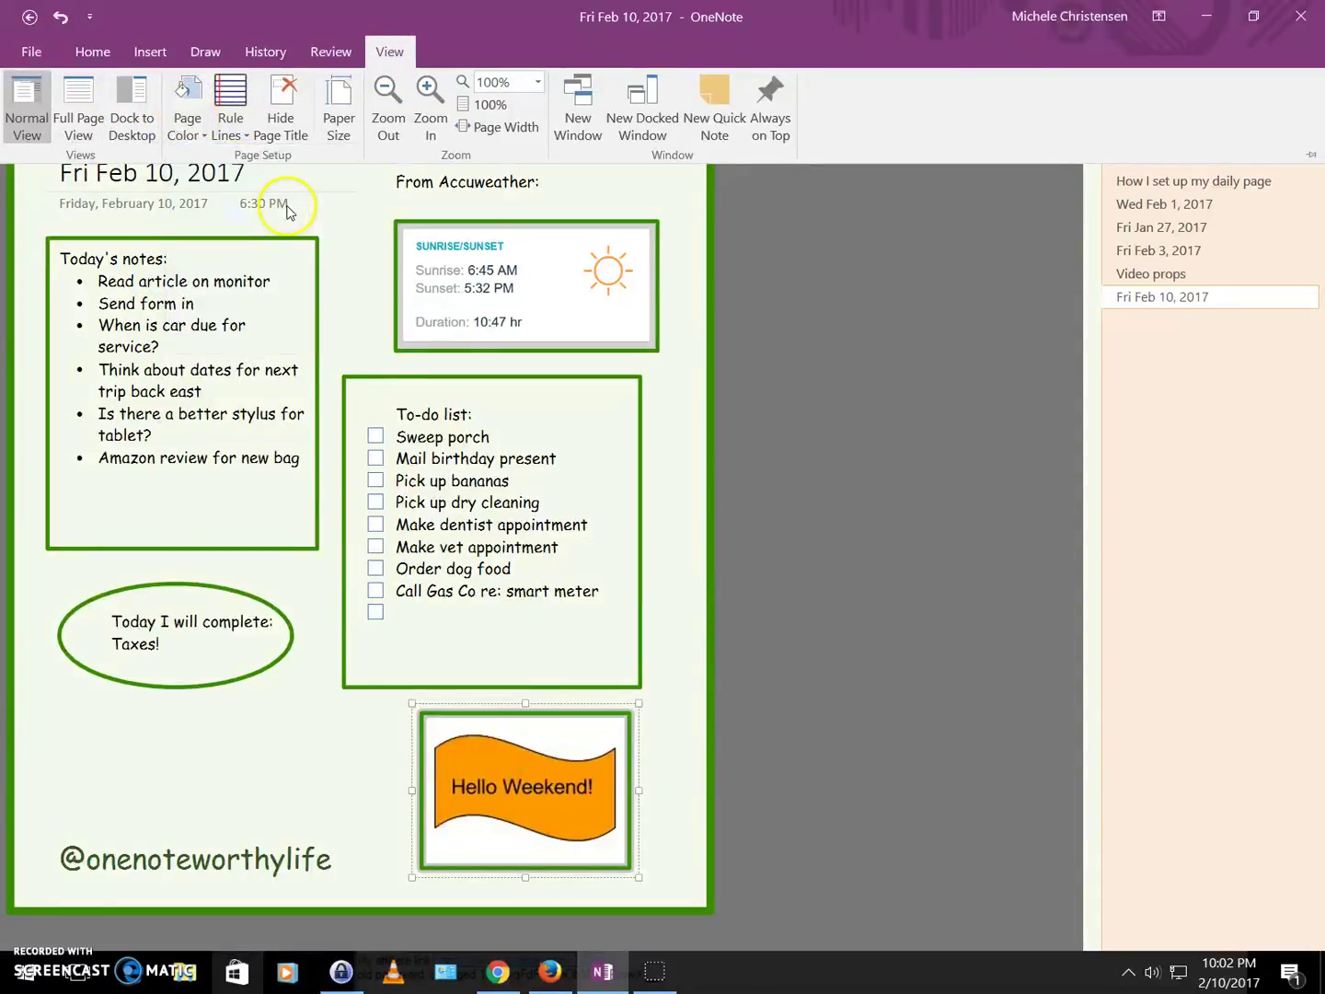
left_click(204, 113)
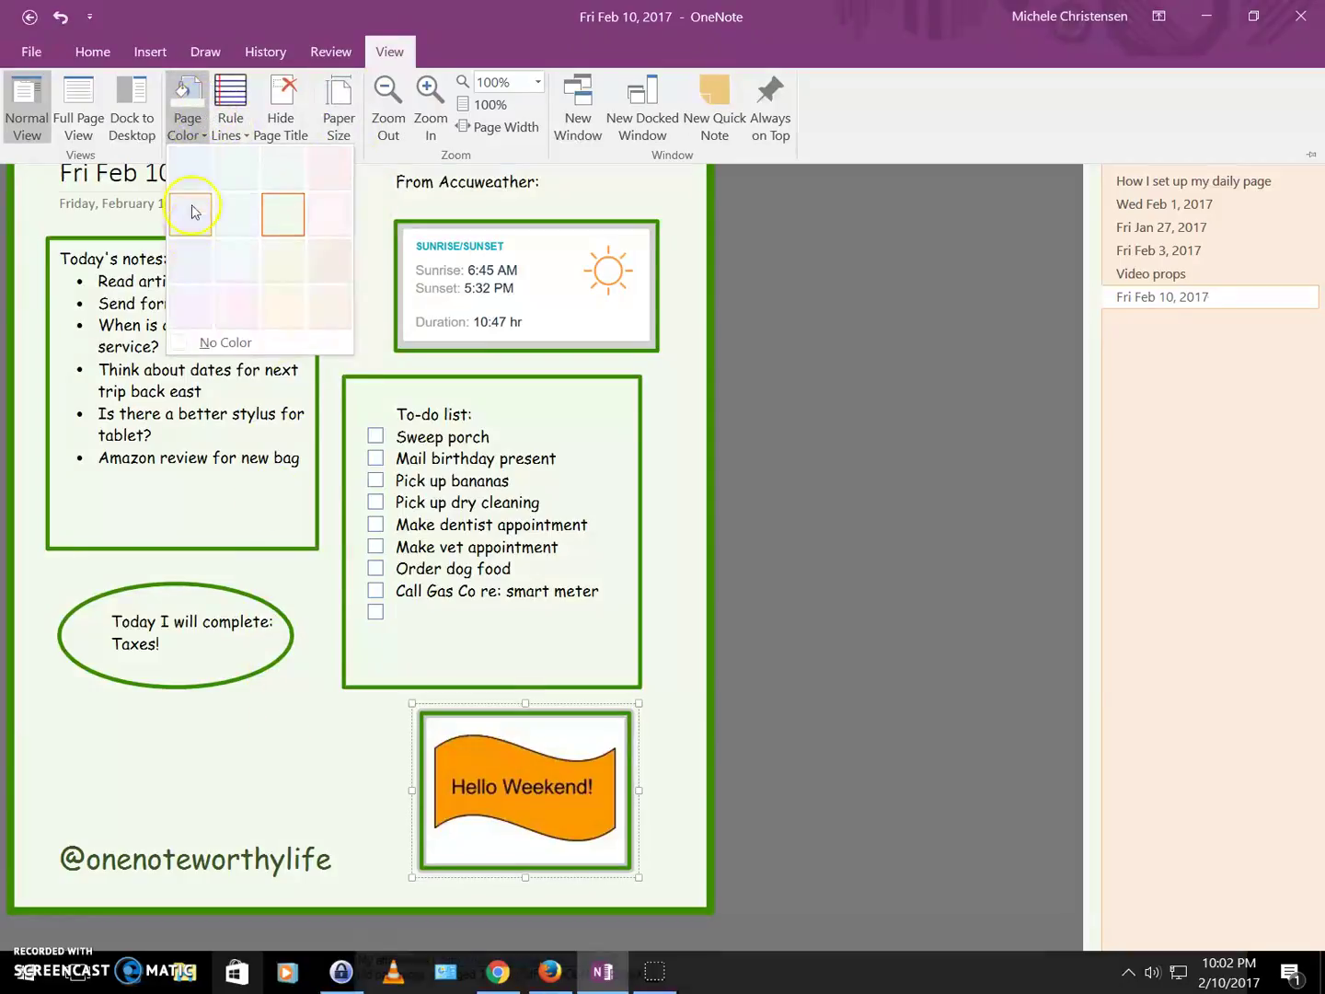
left_click(292, 311)
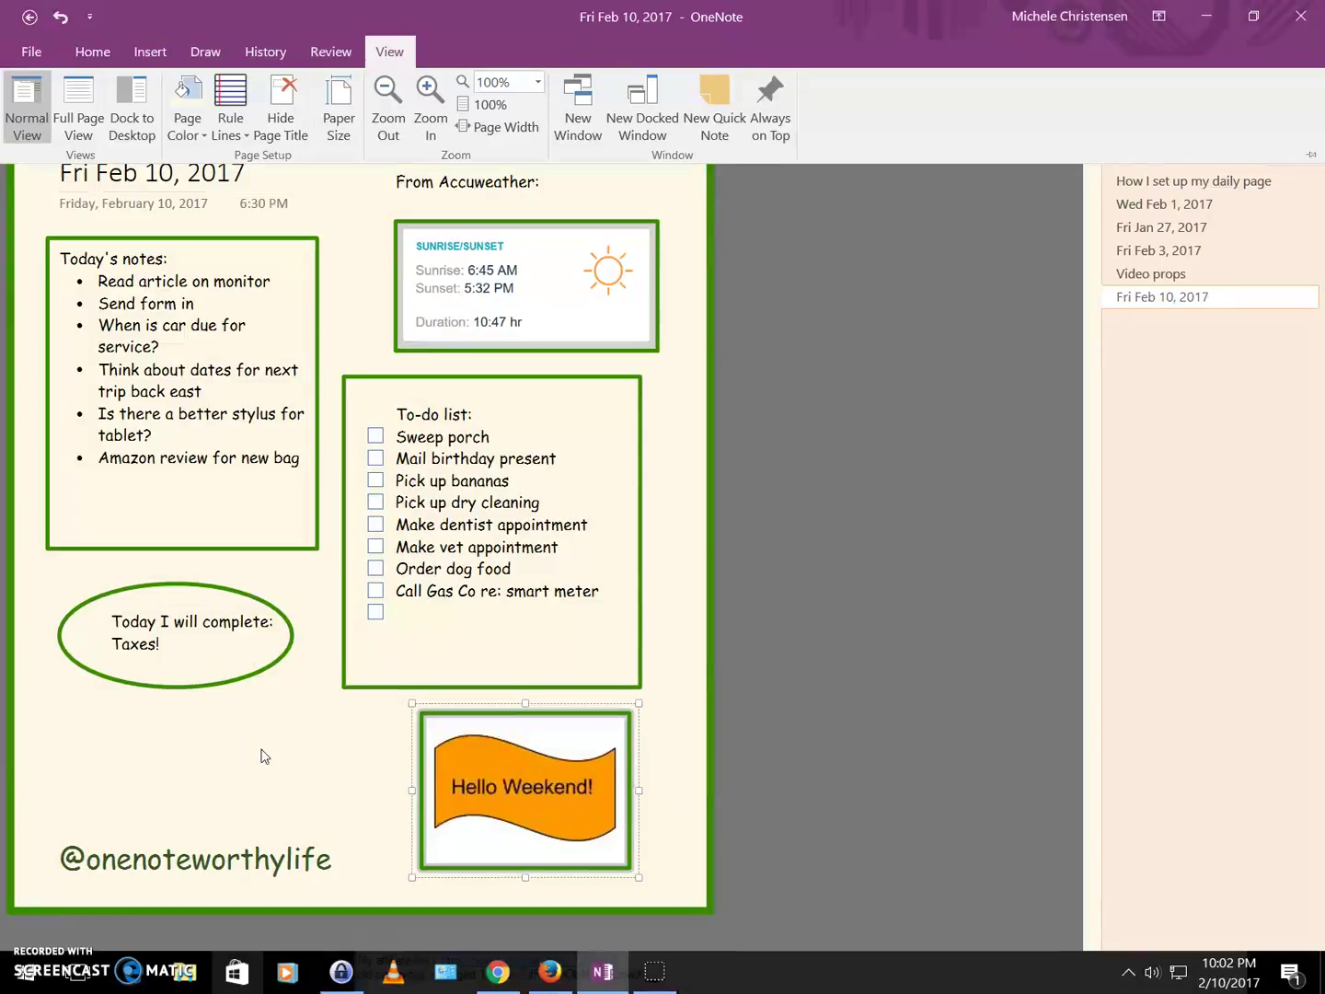
left_click(264, 755)
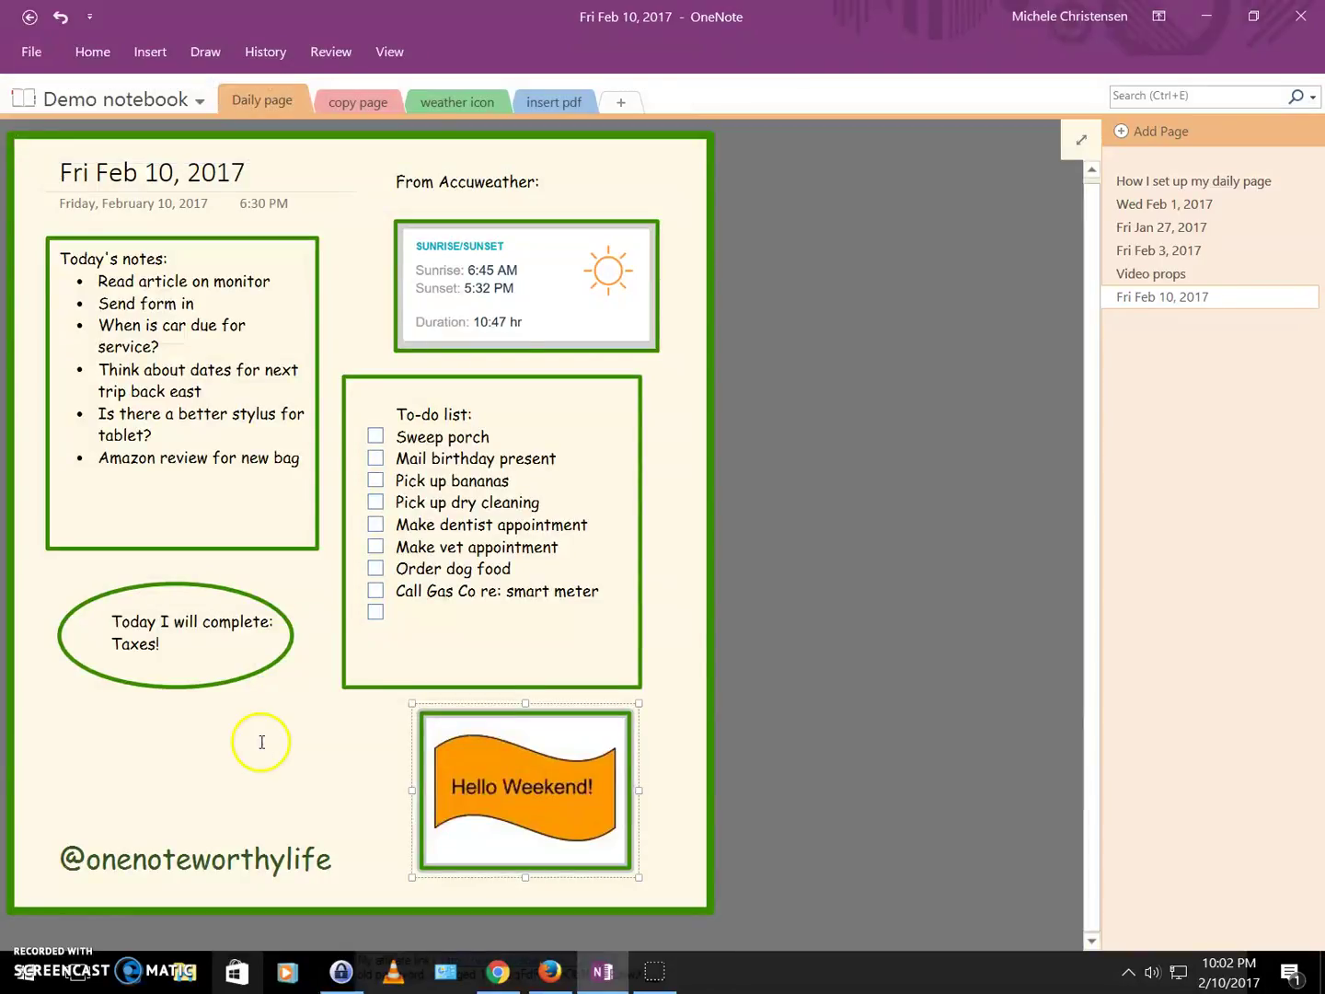